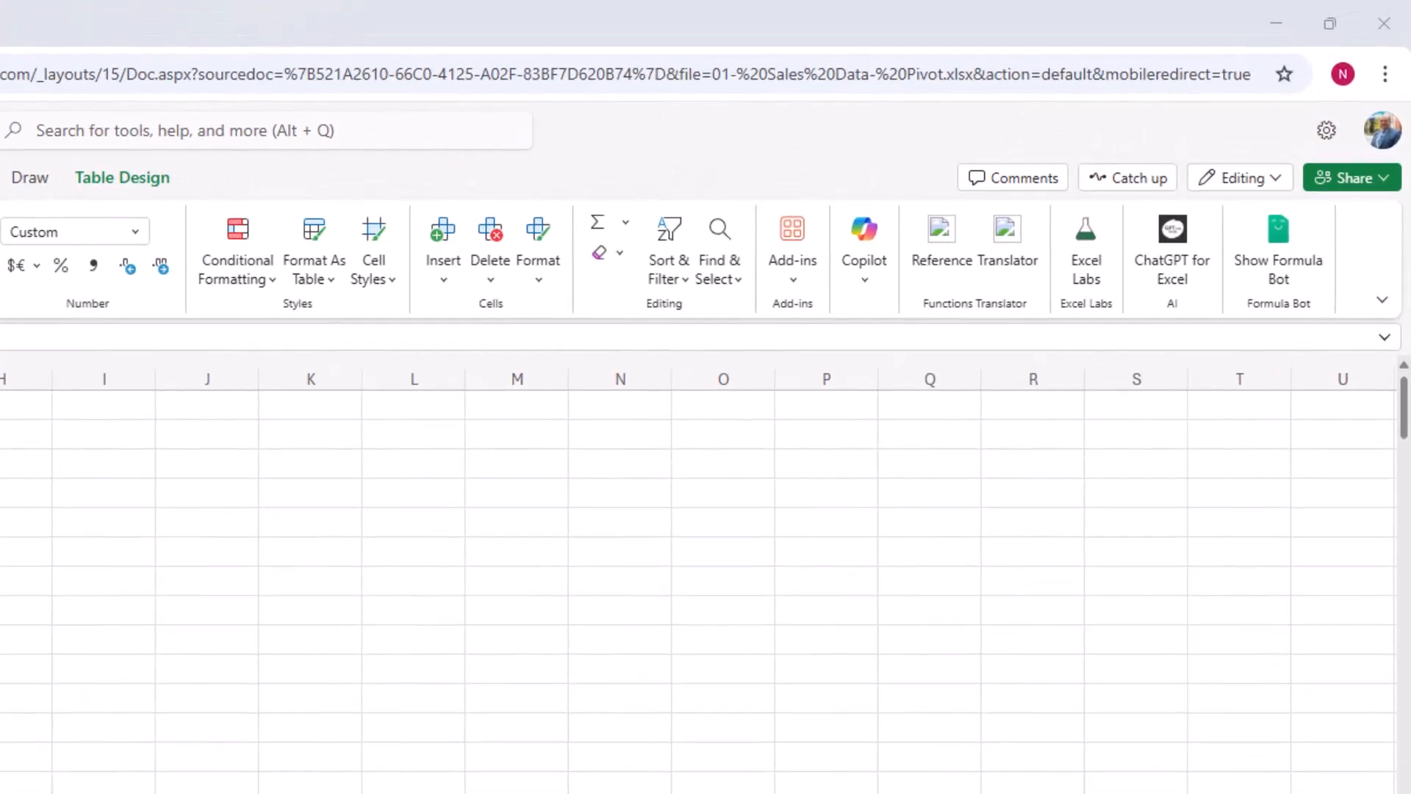
Step: Find the Excel Labs add-in in the Office Add-ins store and leave the store without adding anything
left_click(794, 305)
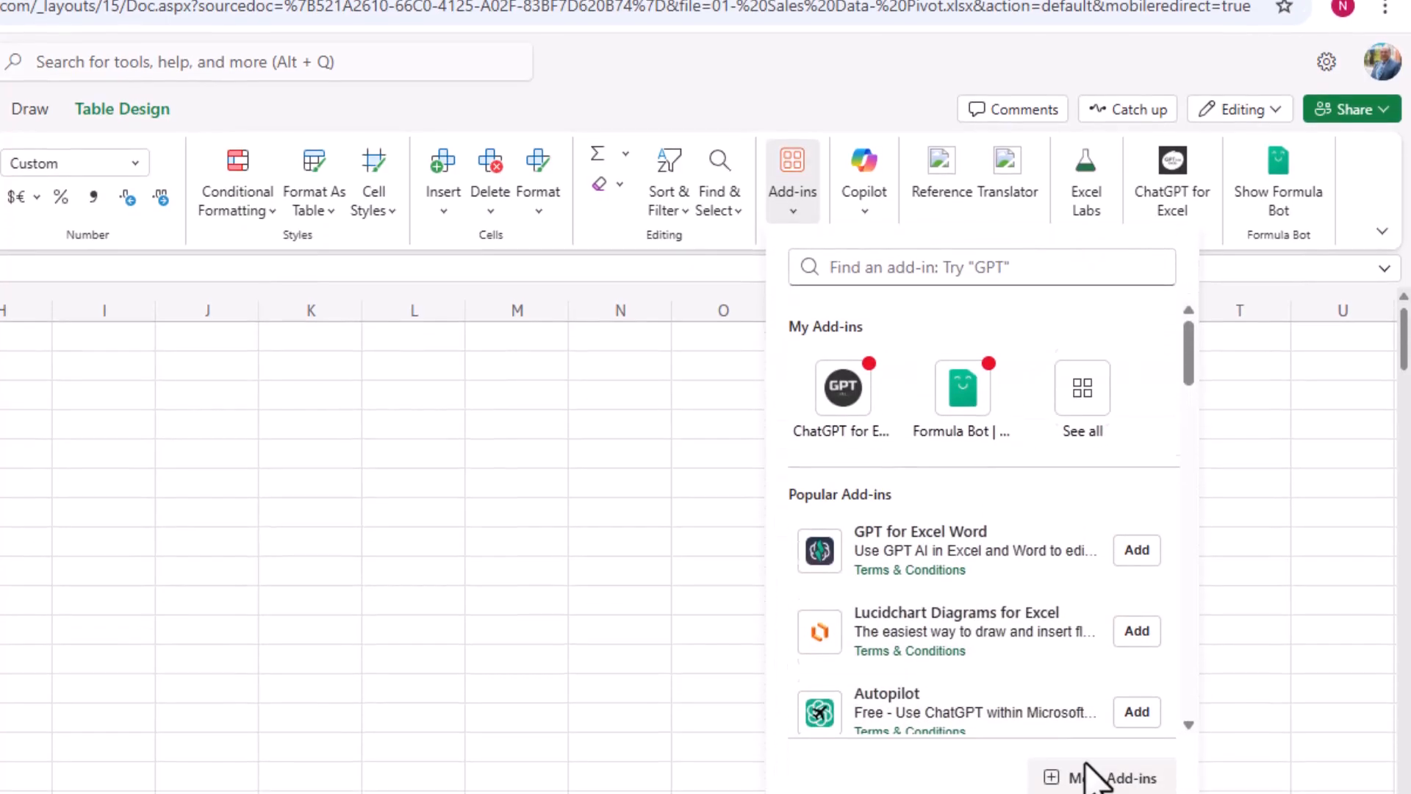
left_click(1089, 633)
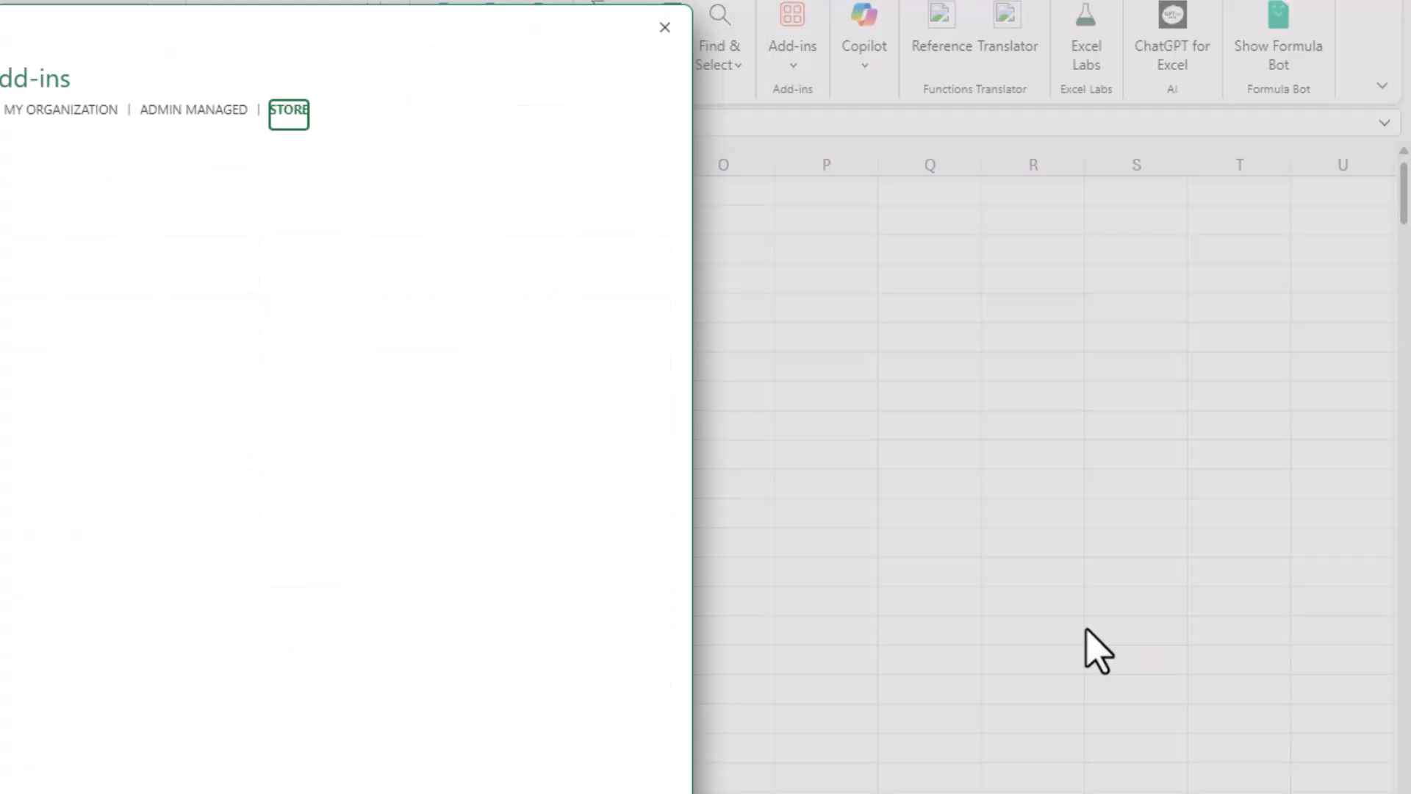
left_click(181, 229)
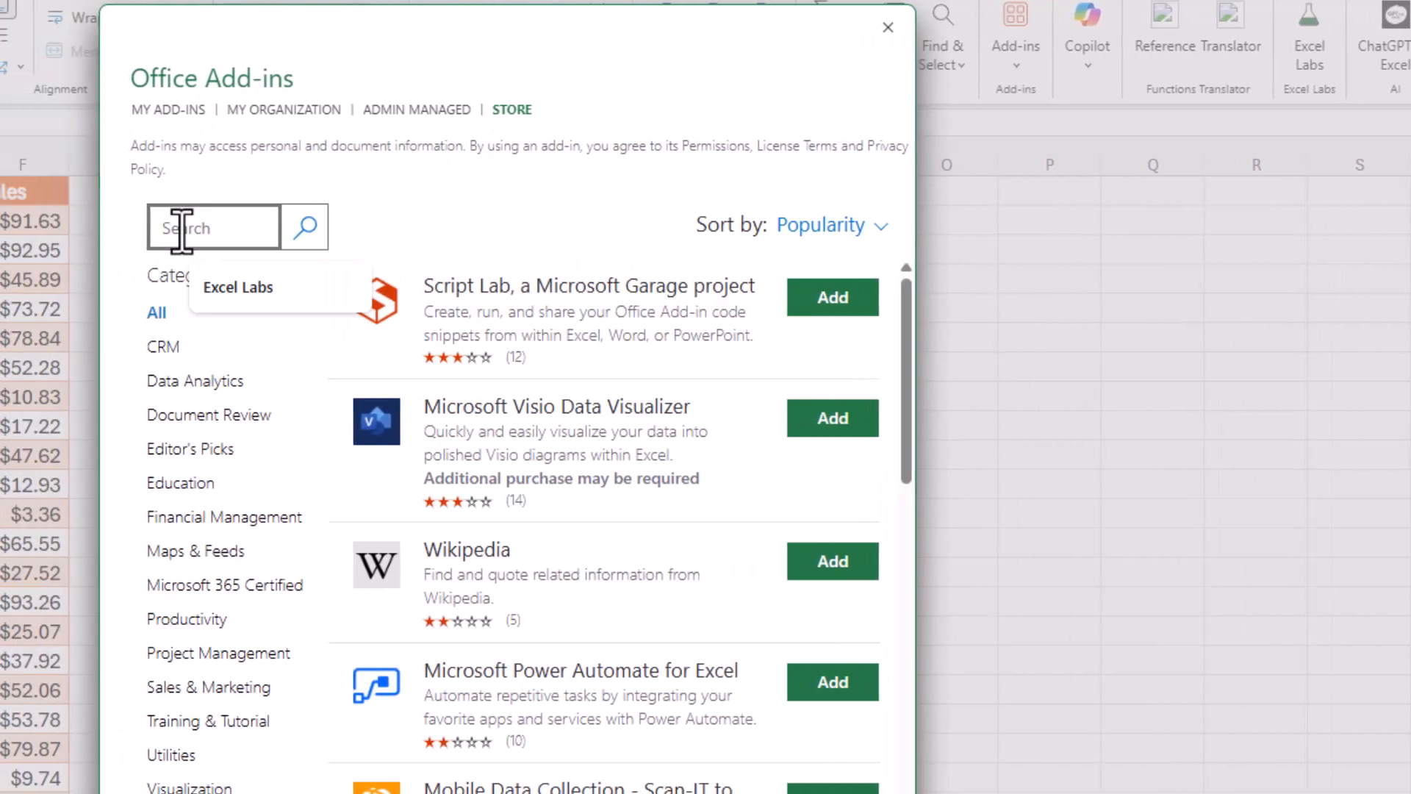
left_click(220, 289)
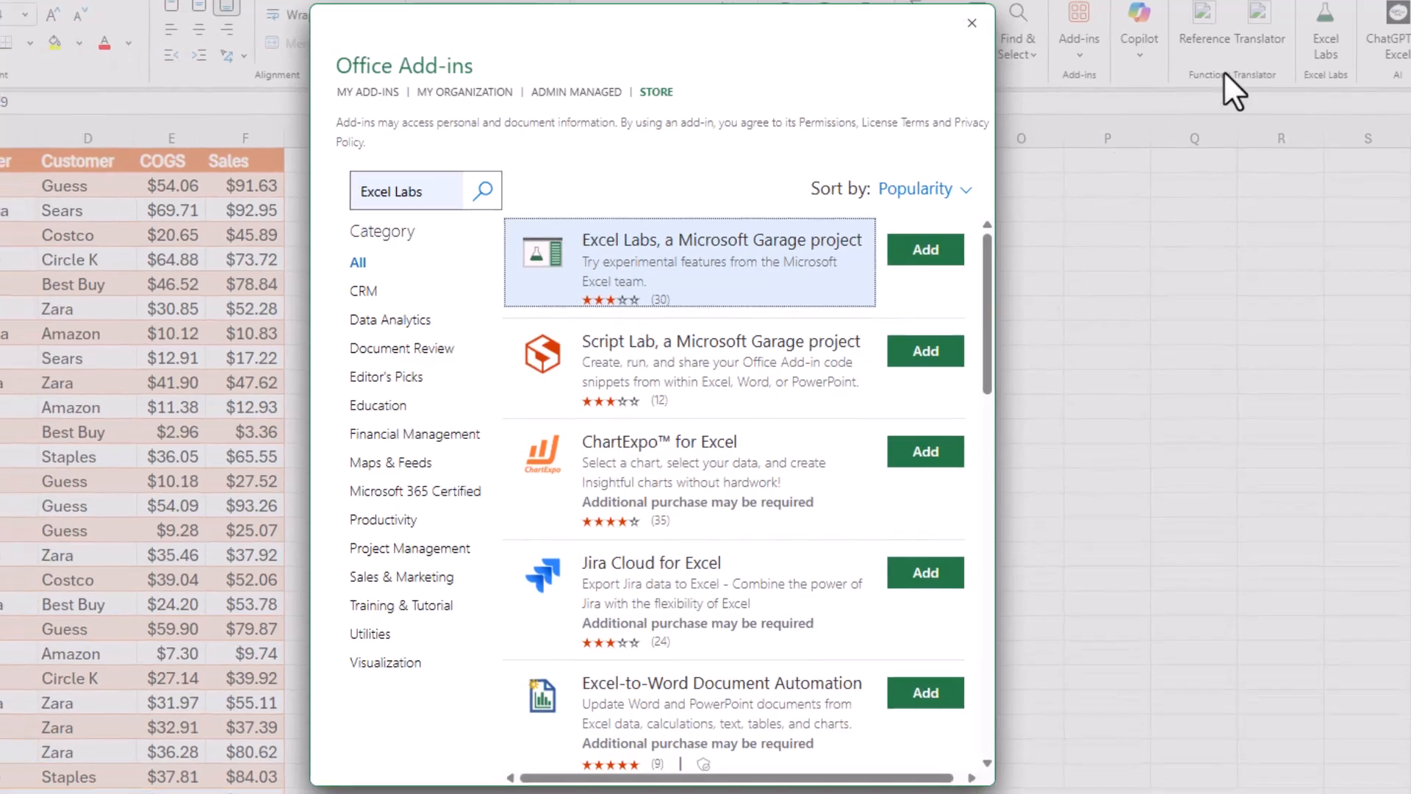
left_click(970, 22)
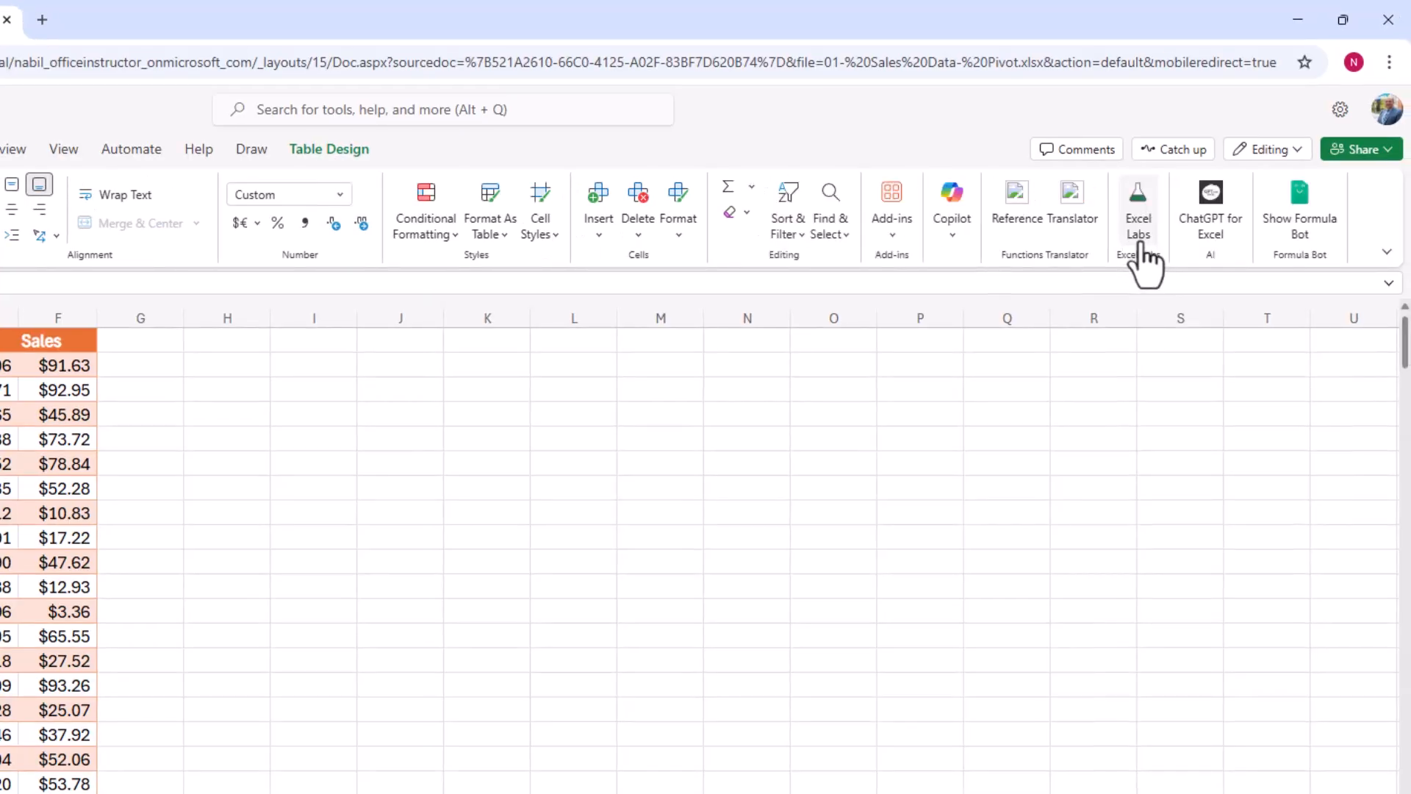
Step: Ask Excel Labs Agent mode for a dashboard of Sales by Region per year, Profit by Manager per region, and Sales and COGS per customer
left_click(1139, 232)
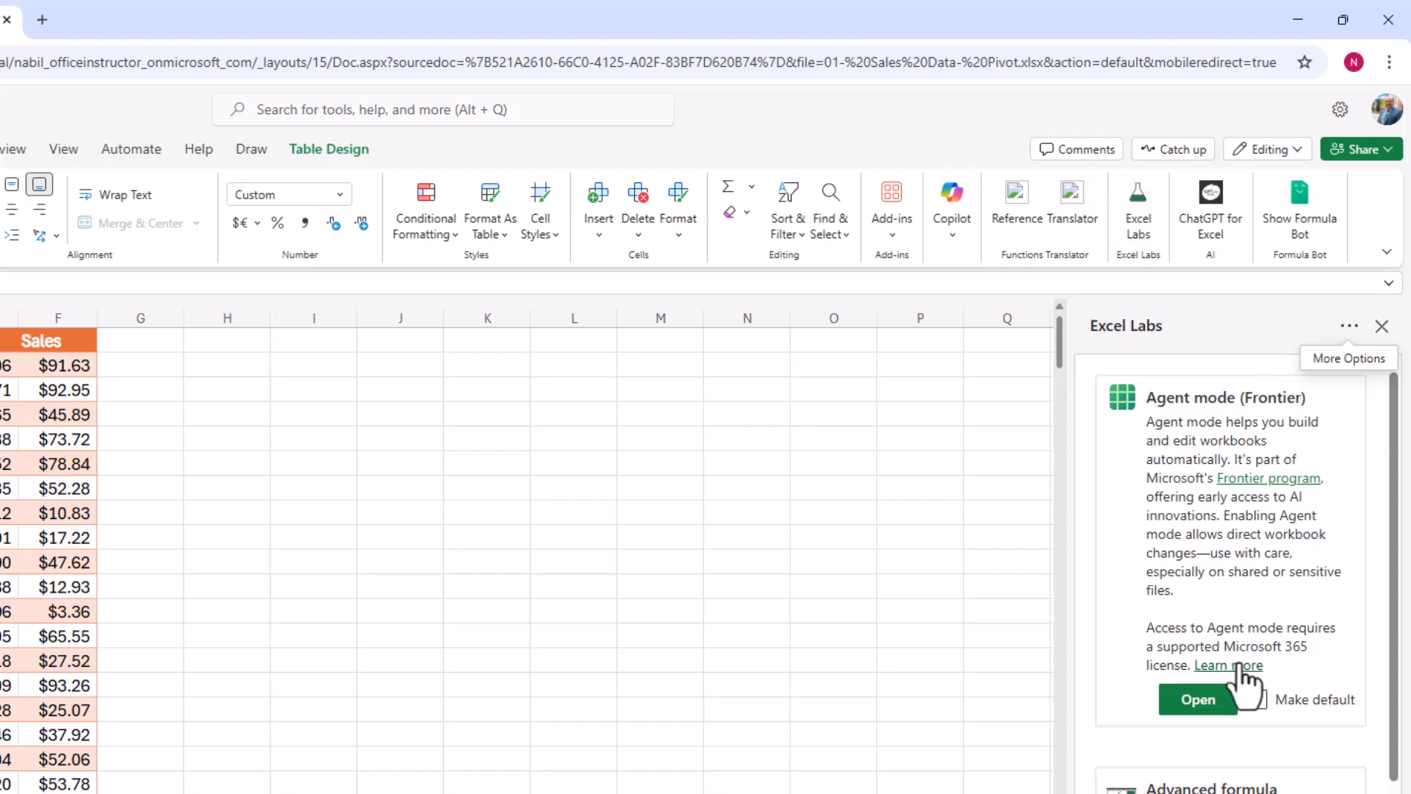
left_click(1198, 702)
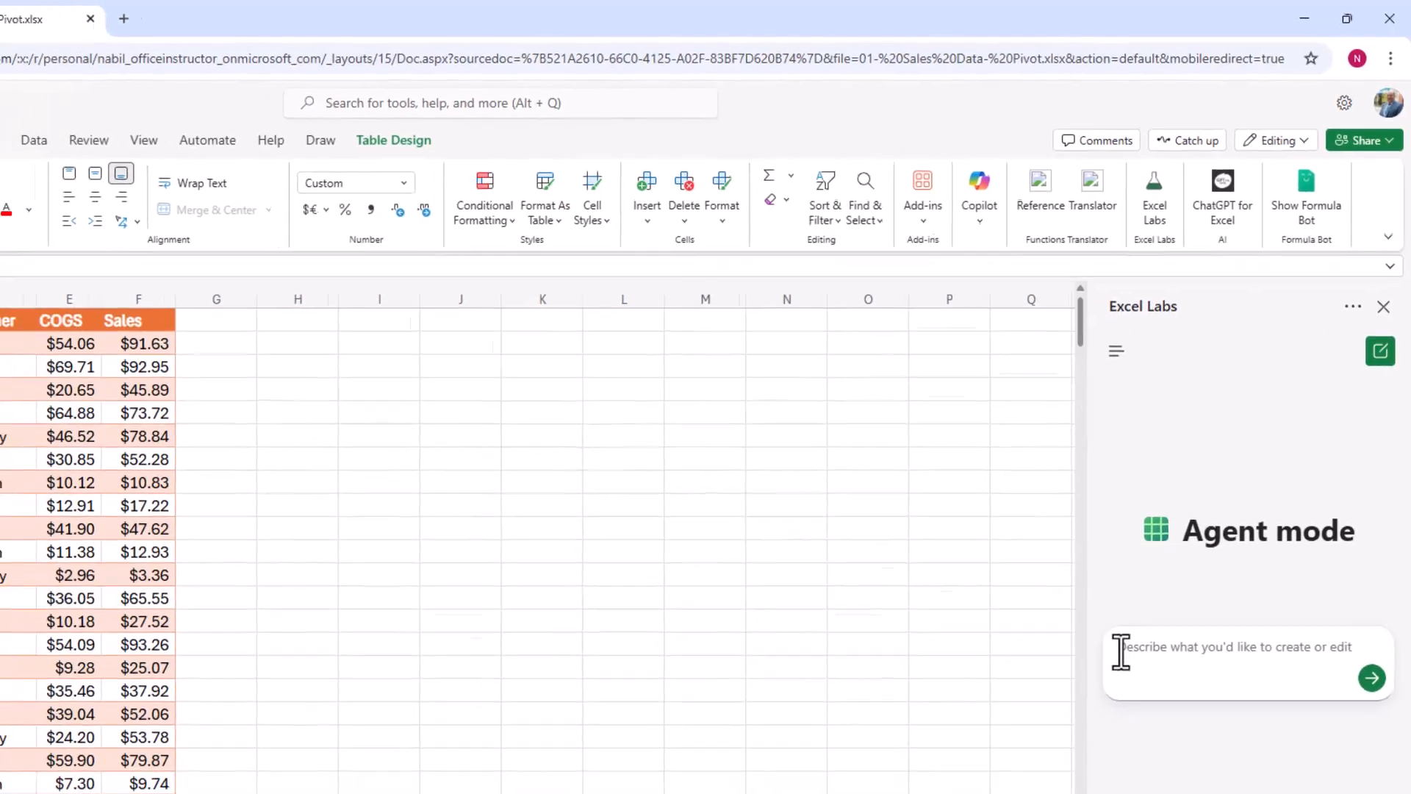
type("I have a table that shows: Date, Region, Manager, Customer, COGS and Sales. I want to create a dashboard that analyzes my data and answers questions such as: •\tWhat are the Sales by Region for each year •\tWhat’s the Profit generated by Manager in each region •\tSales and COGS for each customer •\tWho is the best performing manager •\tWho is our biggest customer")
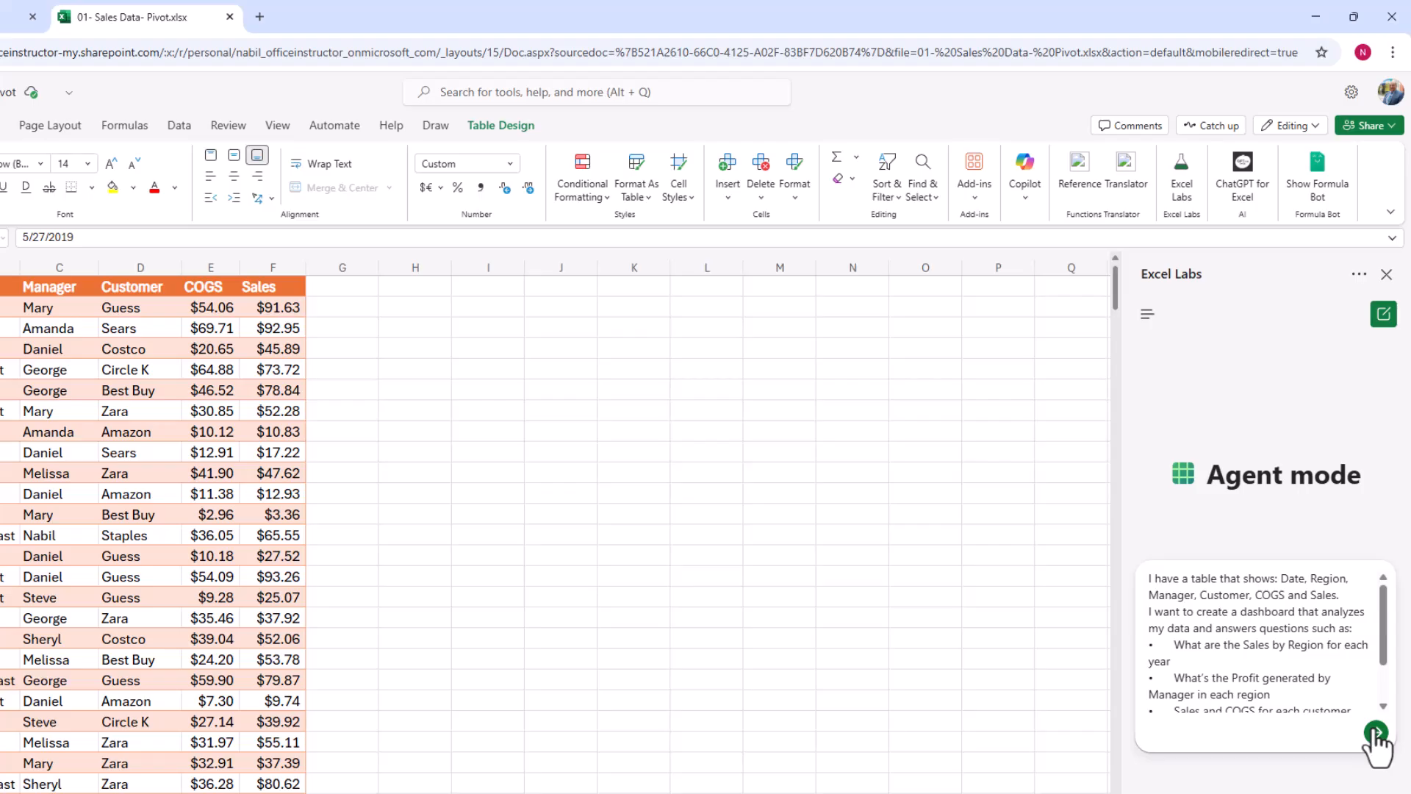
left_click(1374, 732)
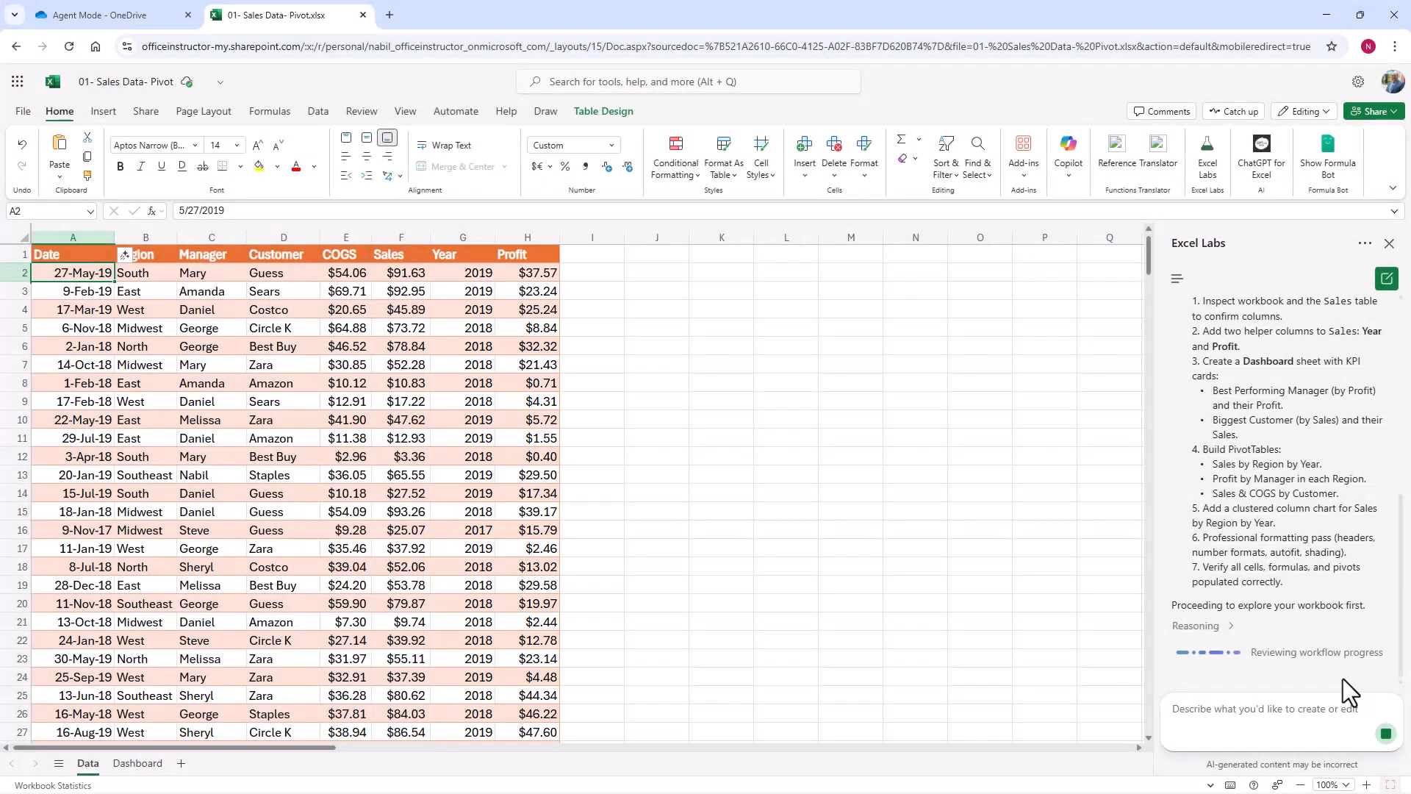
Step: Inspect the Year and Profit column formulas on the Data sheet and the best performing manager formula on the Dashboard sheet
left_click(480, 274)
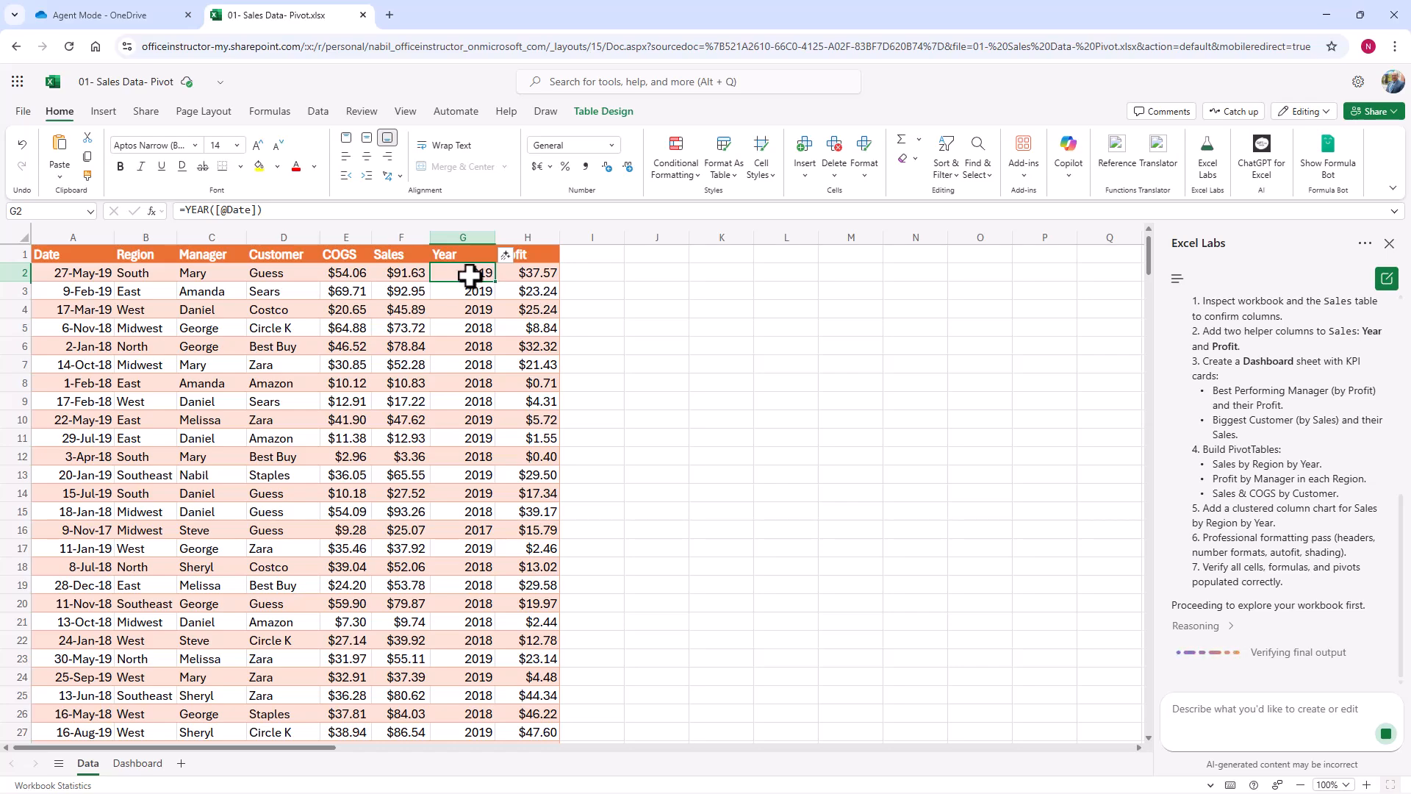
left_click(528, 275)
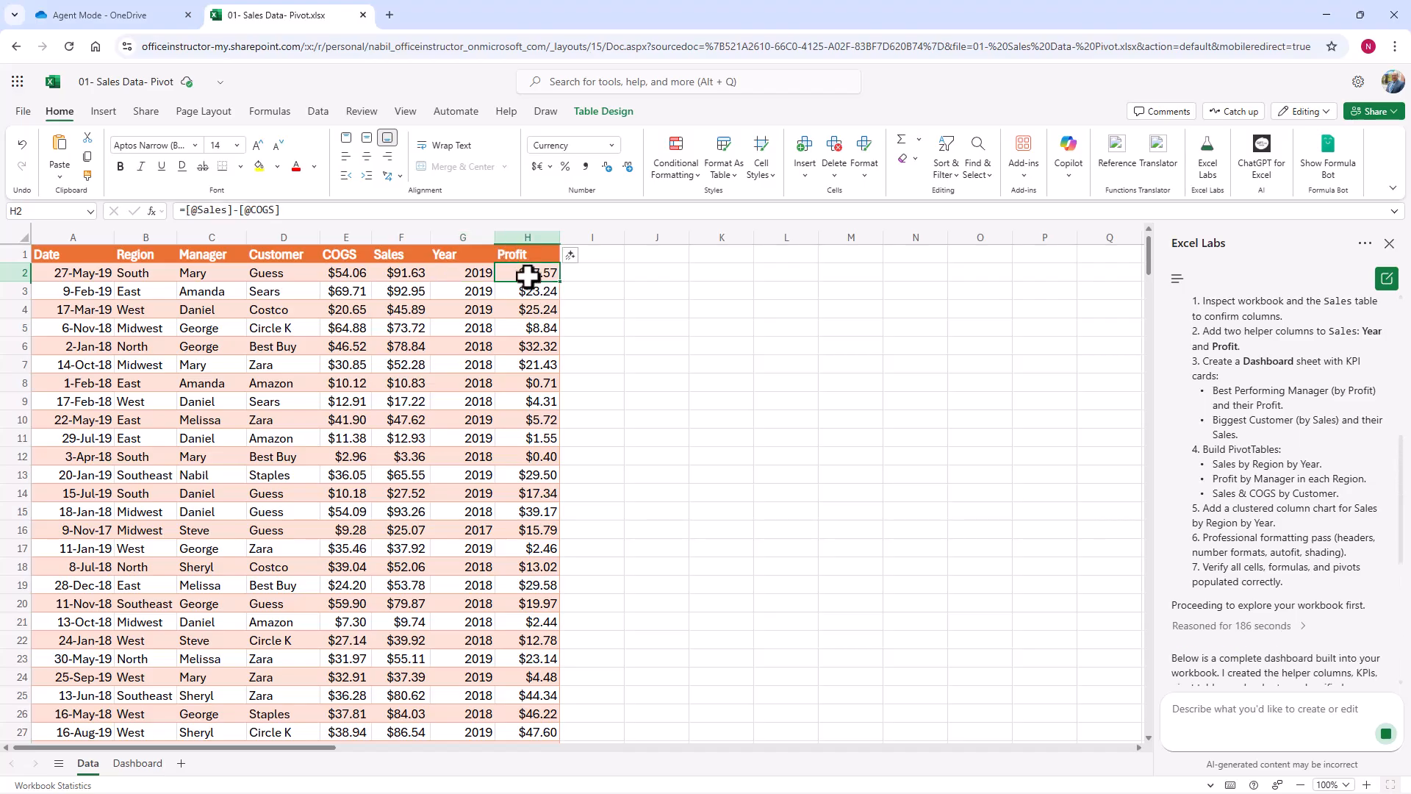
left_click(137, 764)
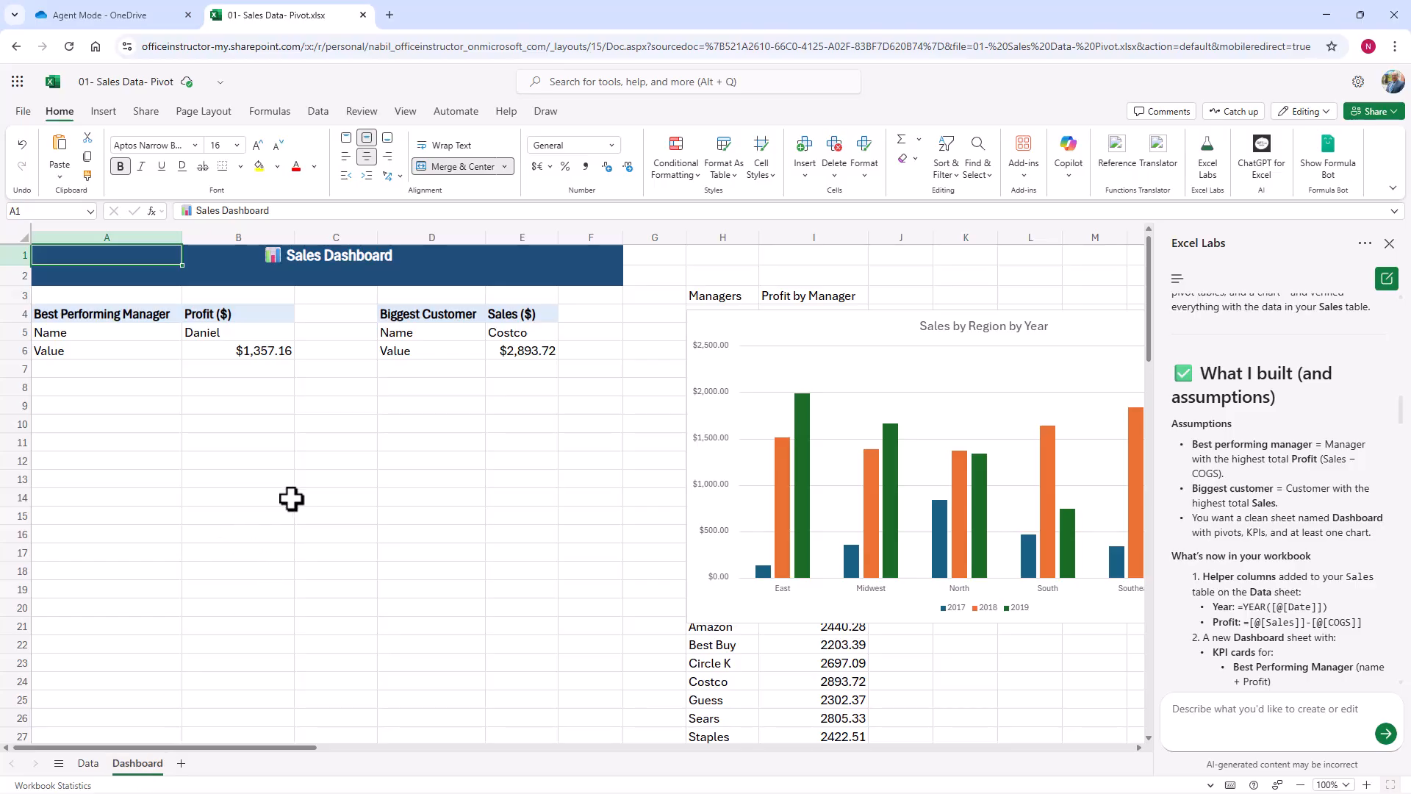
left_click(229, 336)
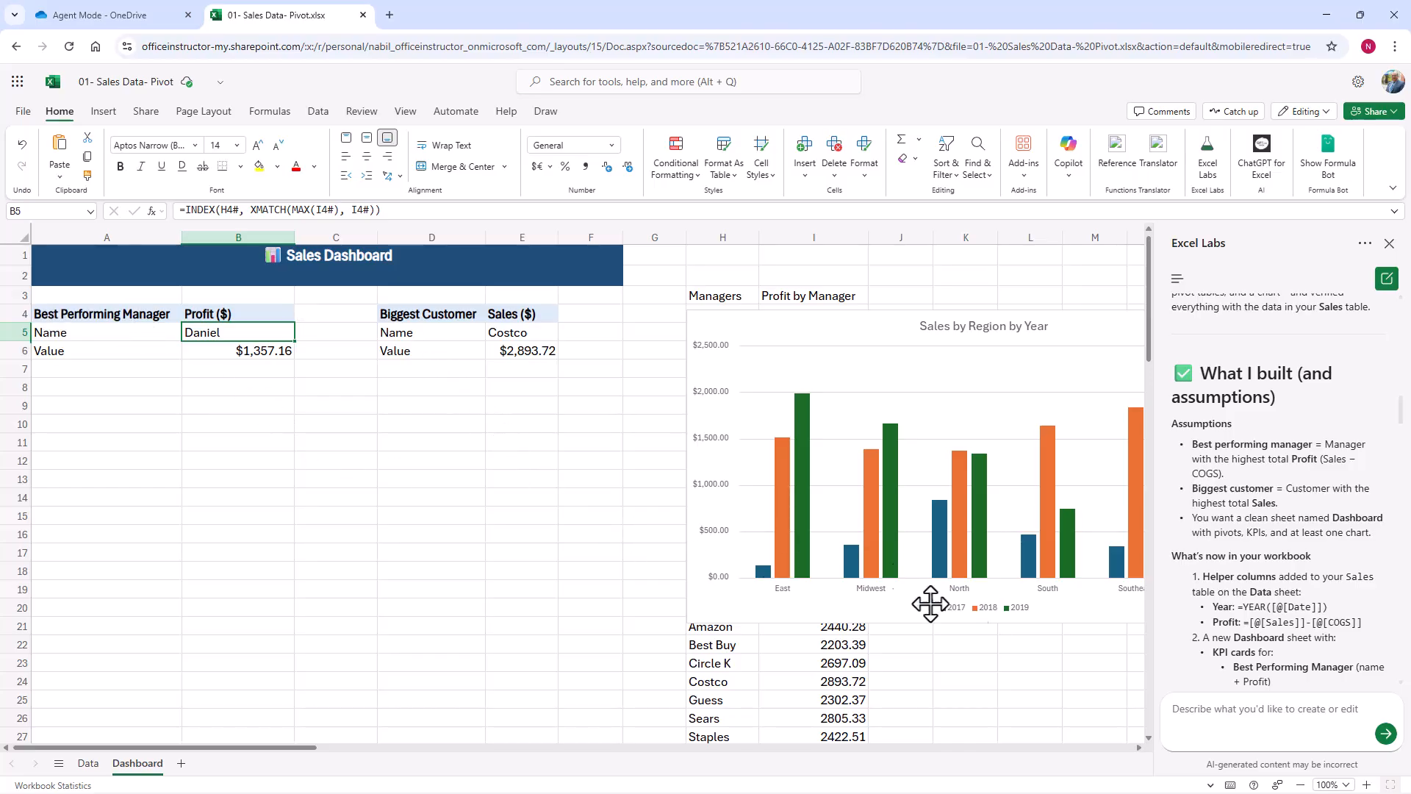
Step: Shift the chart off the helper tables and inspect the Profit by Manager formula and the Sales by Region by Year PivotTable
left_click(1138, 748)
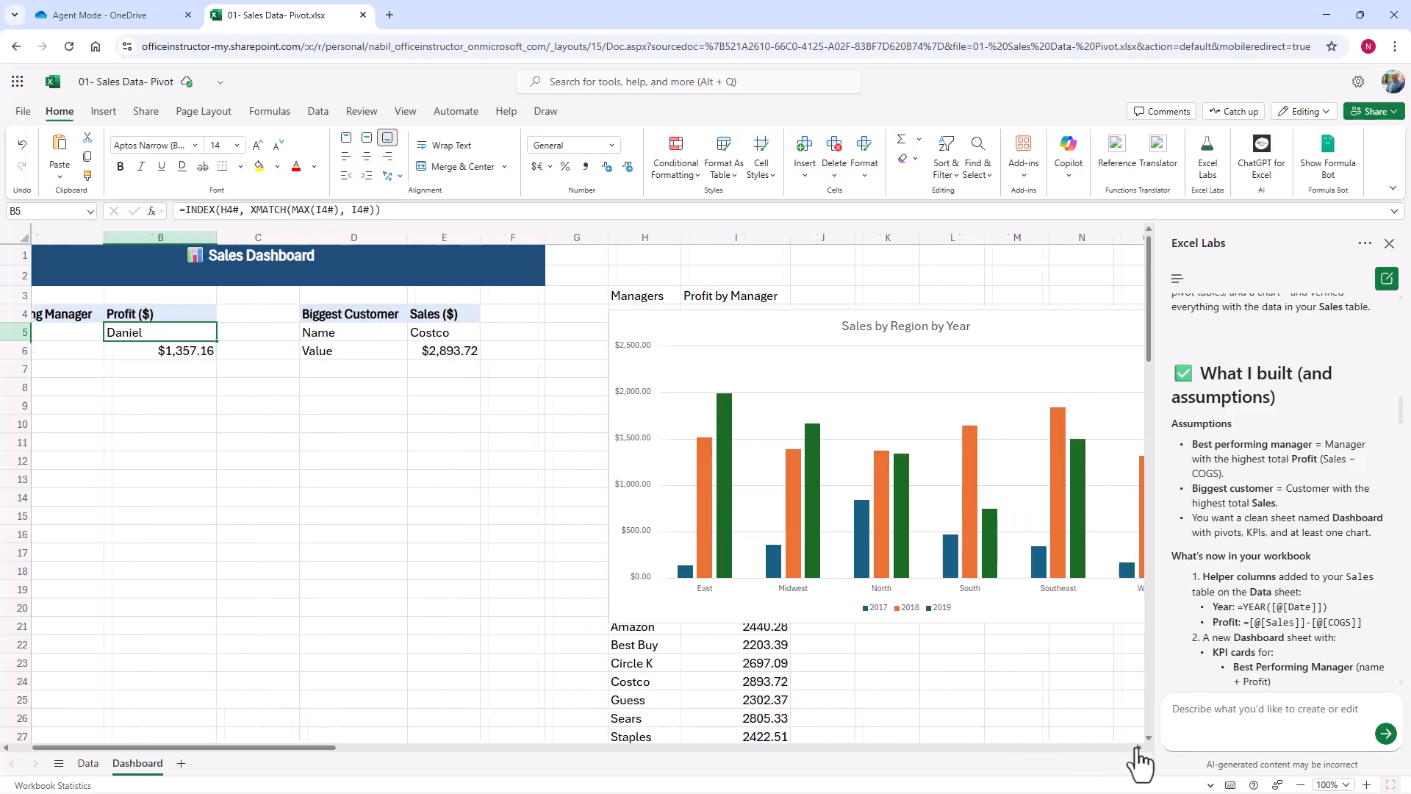
left_click(1137, 748)
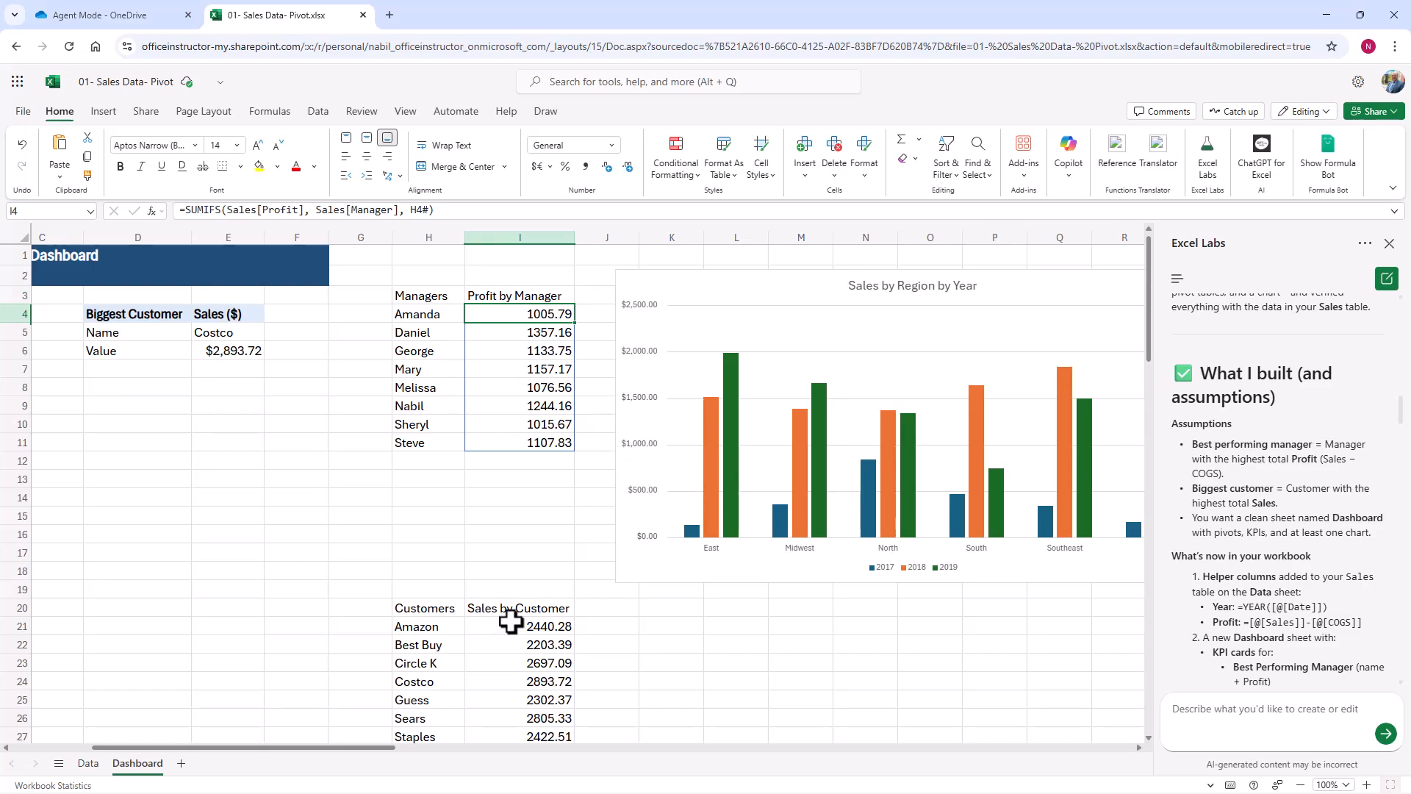
scroll(573, 669, "down", 1)
scroll(573, 669, "down", 1)
left_click(543, 487)
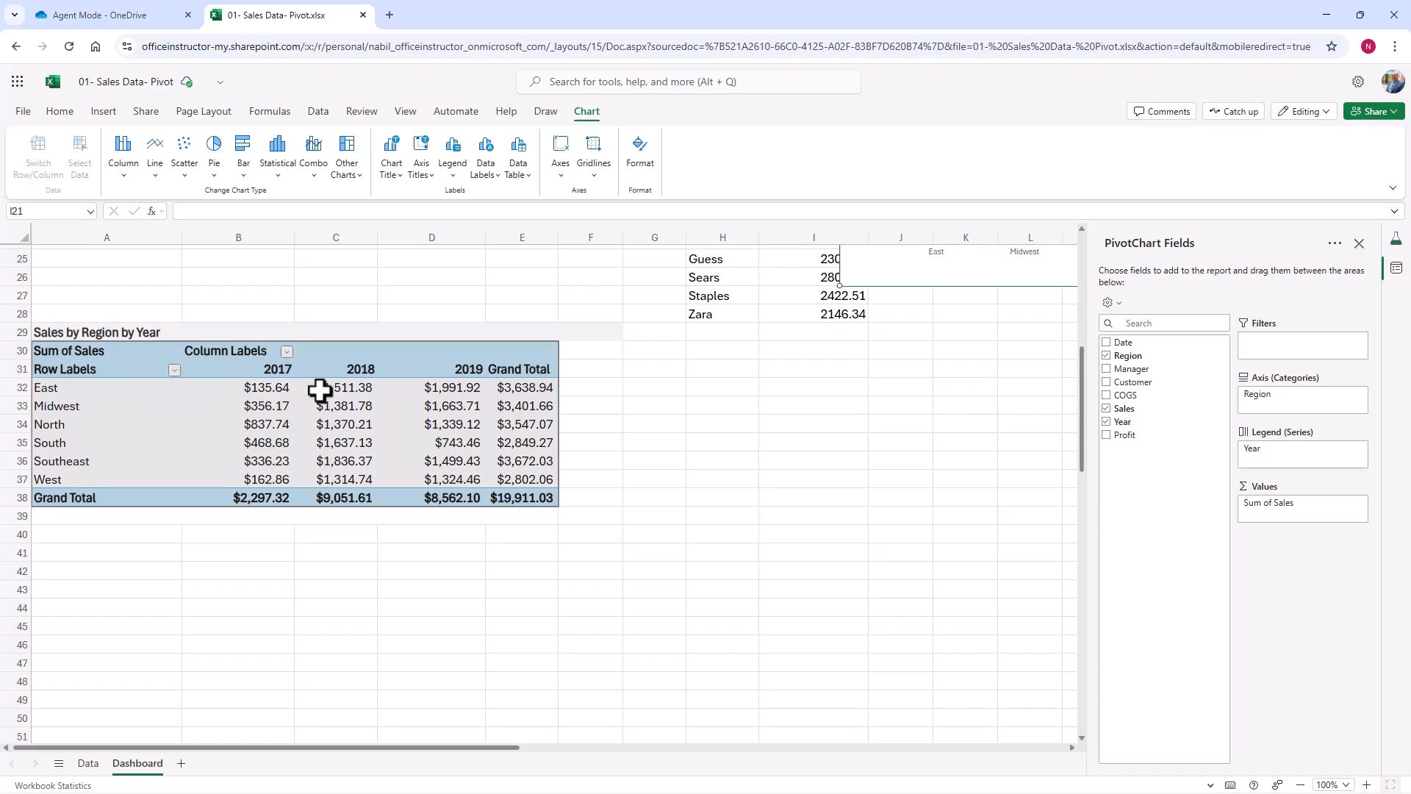
left_click(318, 426)
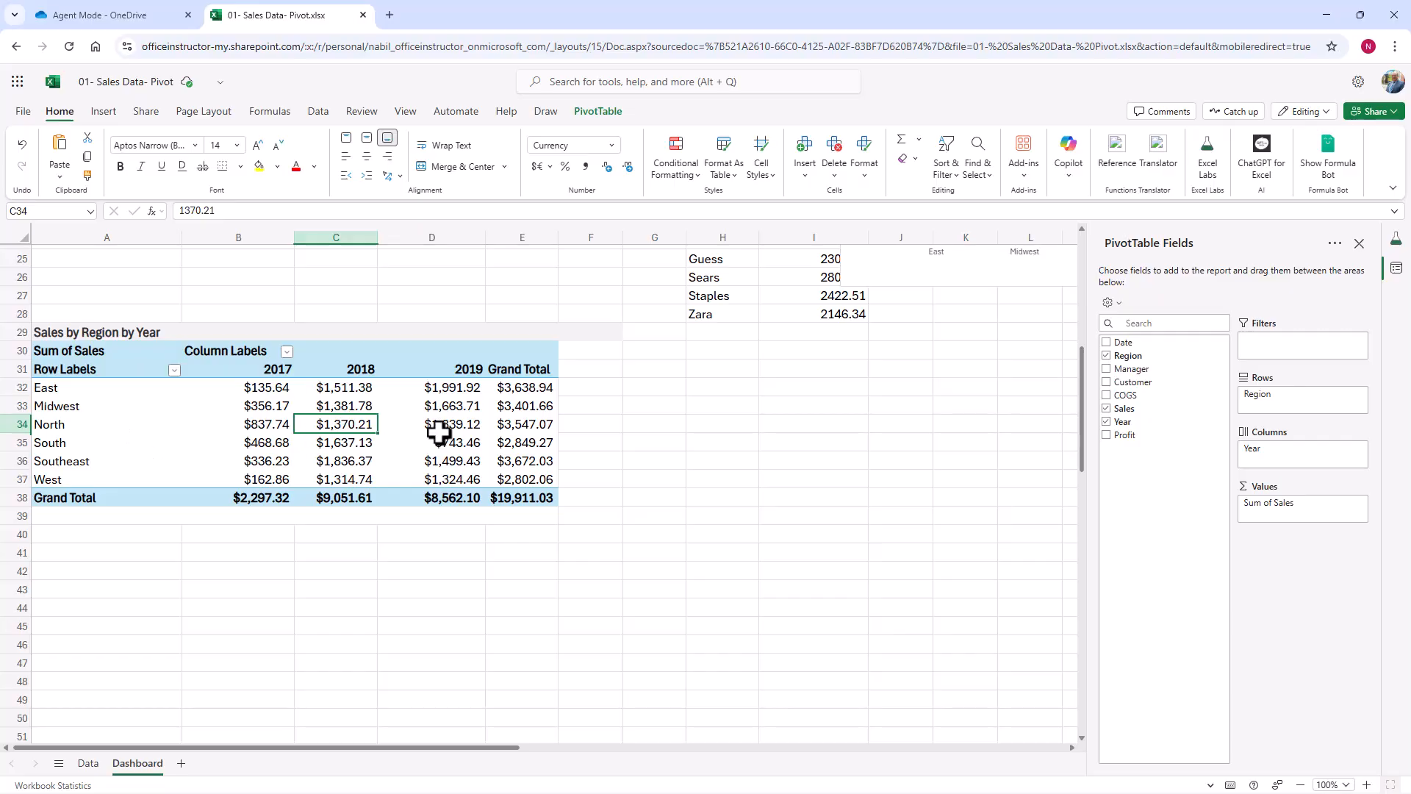
Step: Move the Sales by Region by Year chart beneath the KPI cards, across columns A to F from about row 10
scroll(675, 498, "up", 1)
scroll(675, 498, "up", 8)
left_click_drag(842, 474, 37, 471)
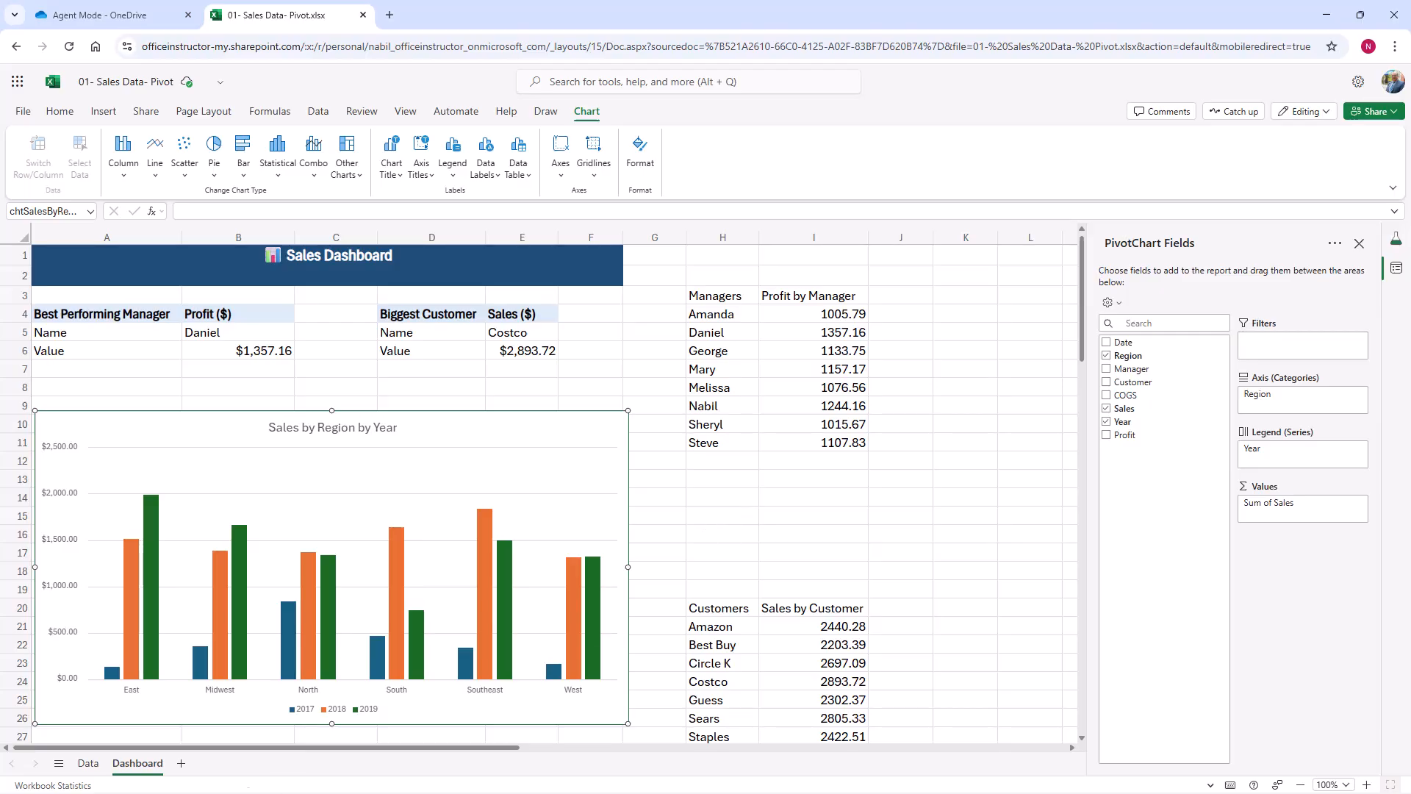
Step: Review the agent's summary beside the Data sheet, covering assumptions, locations, formulas used, questions answered, formatting choices and next steps
left_click(88, 764)
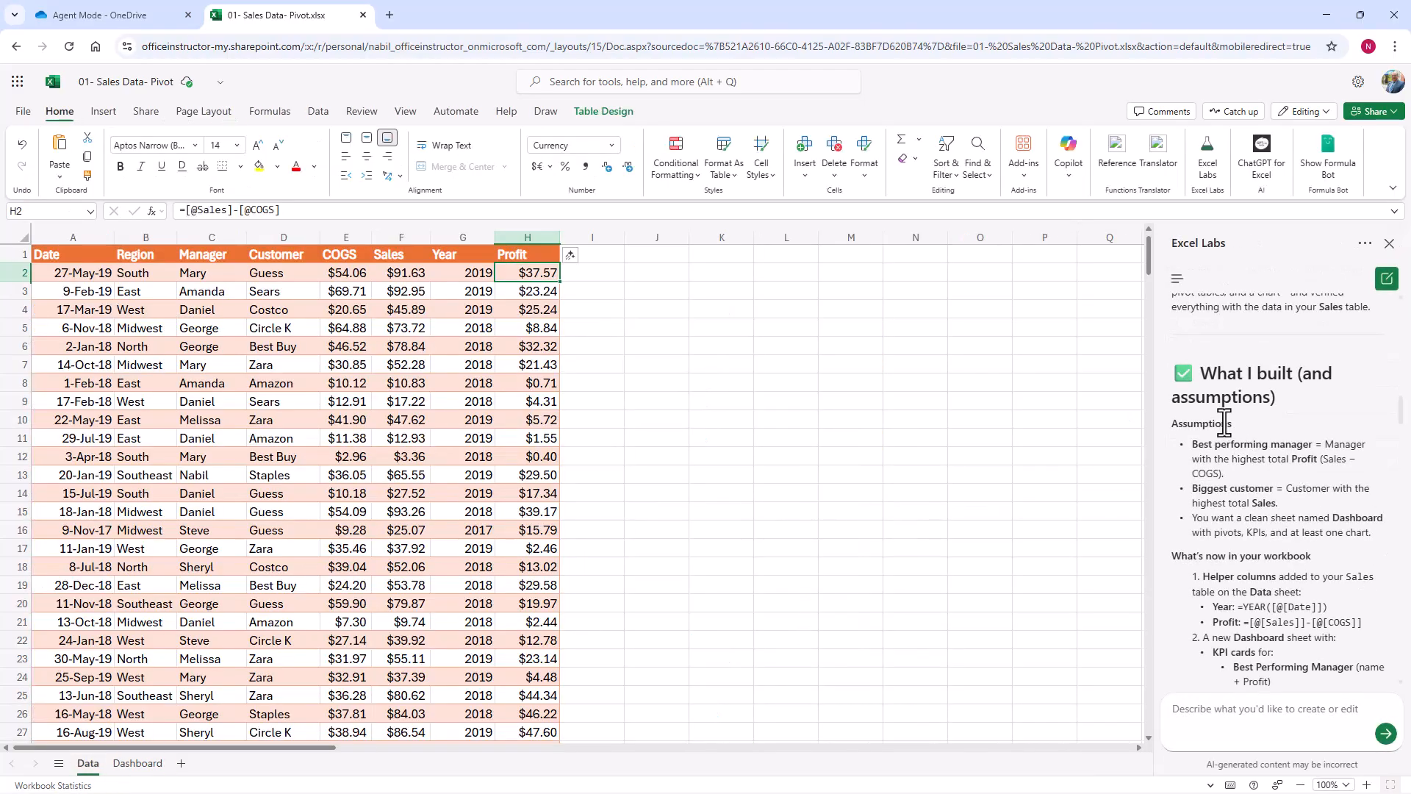
scroll(1337, 535, "down", 7)
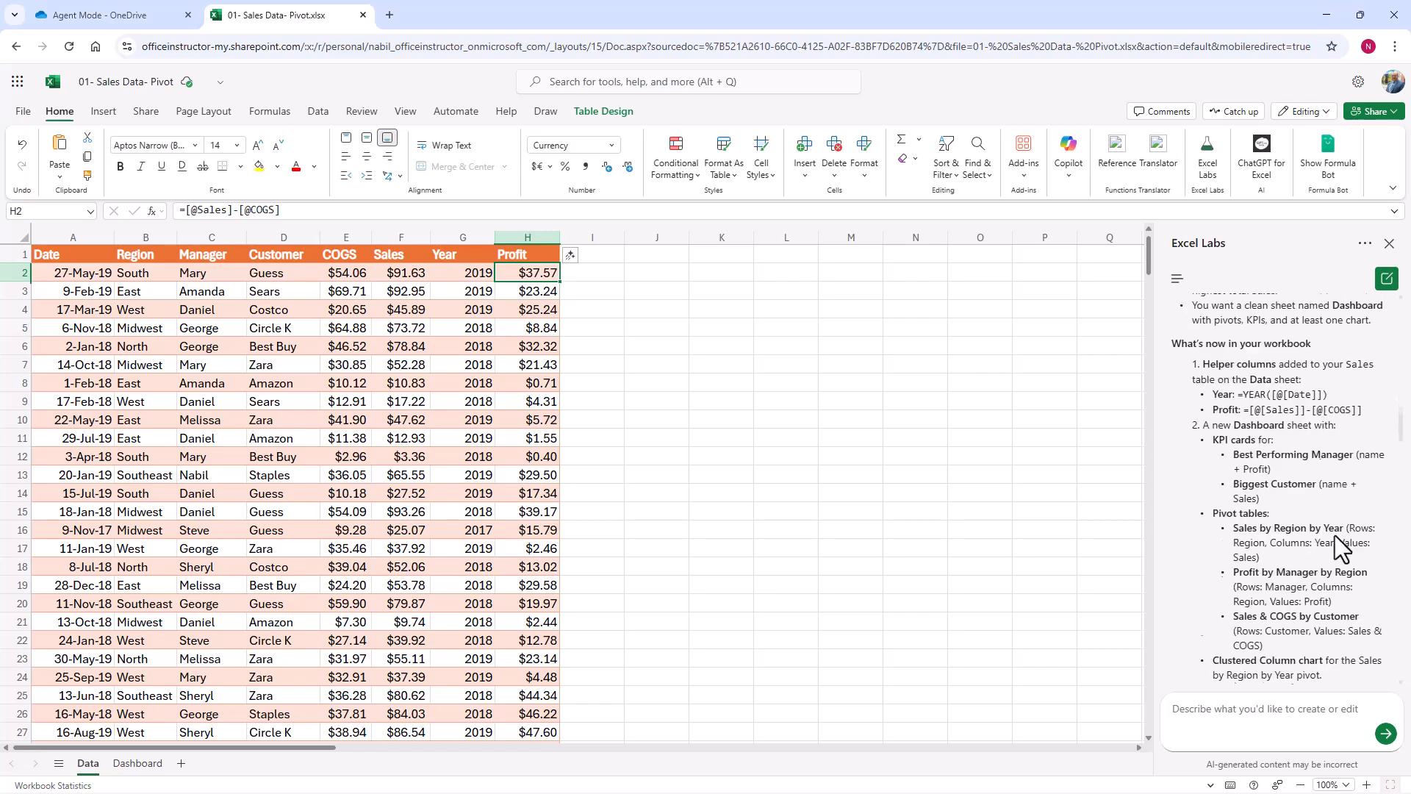
scroll(1334, 535, "down", 3)
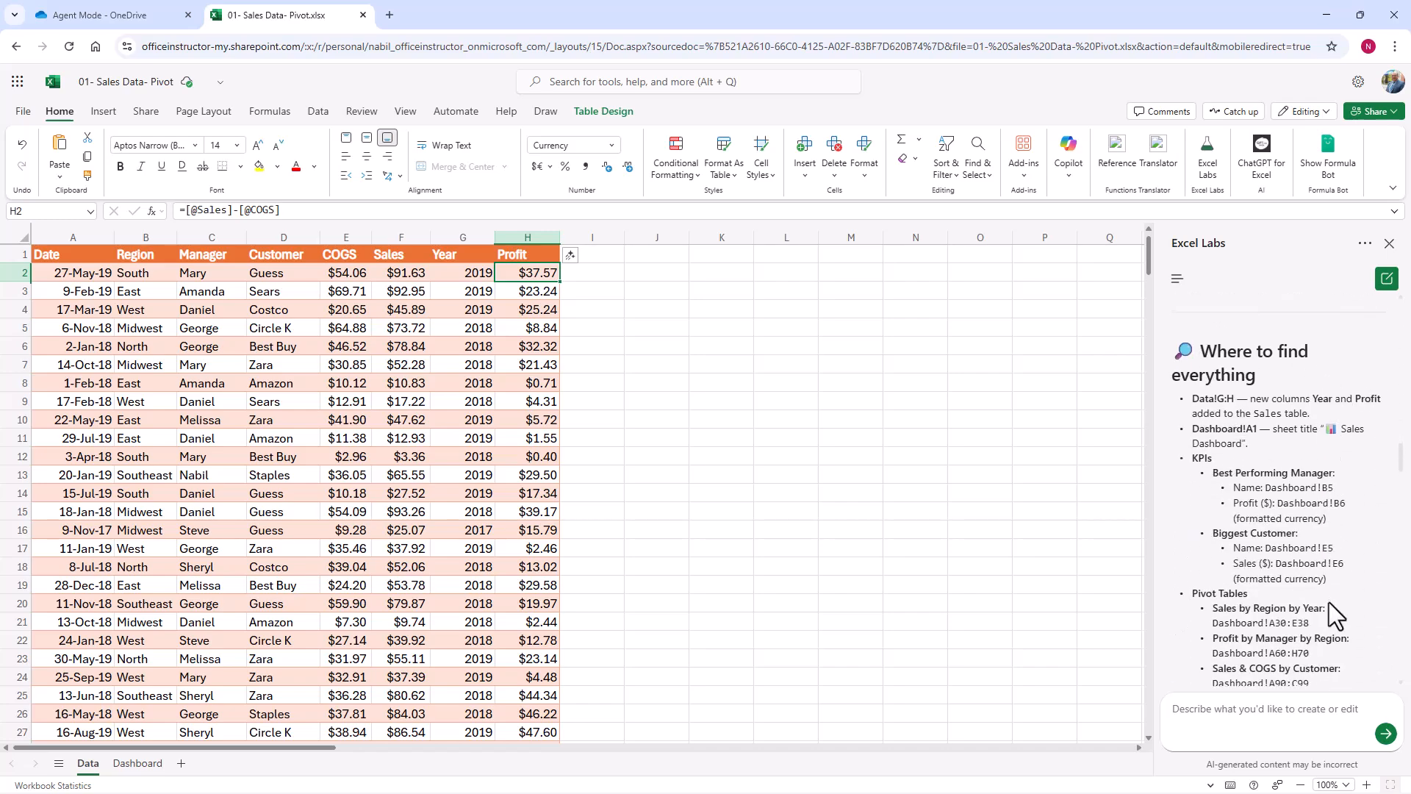
scroll(1329, 603, "down", 3)
scroll(1329, 602, "down", 3)
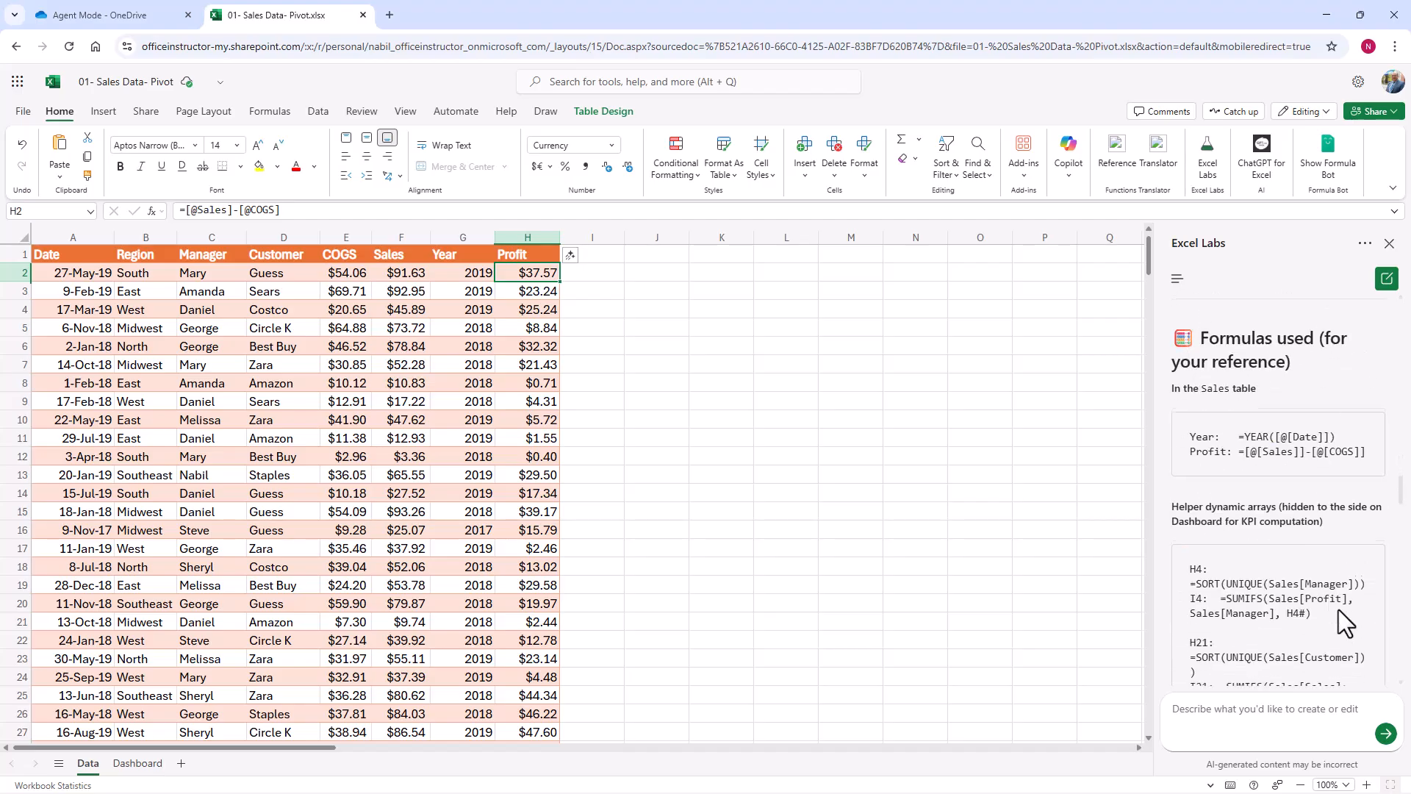
scroll(1339, 610, "down", 3)
scroll(1338, 610, "down", 6)
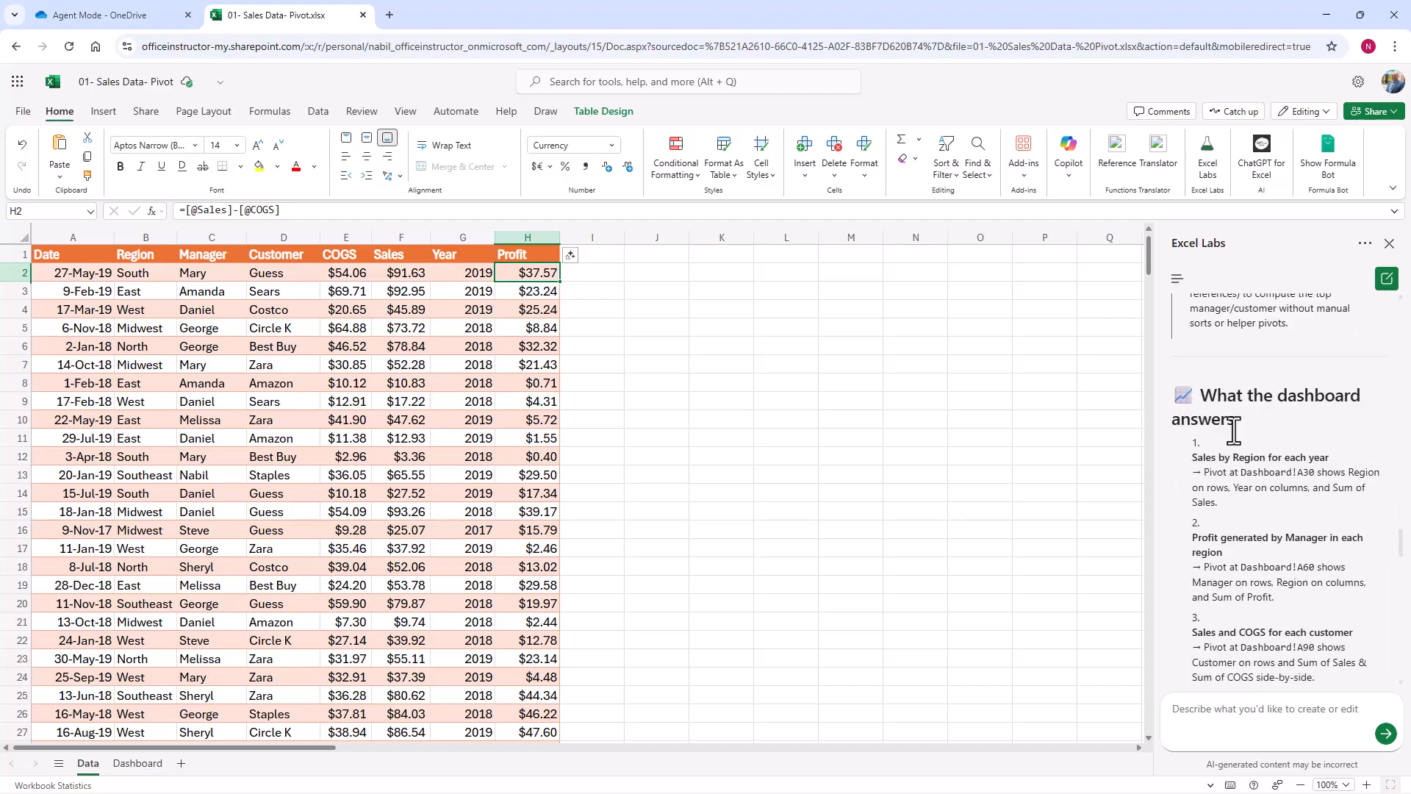
scroll(1322, 607, "down", 10)
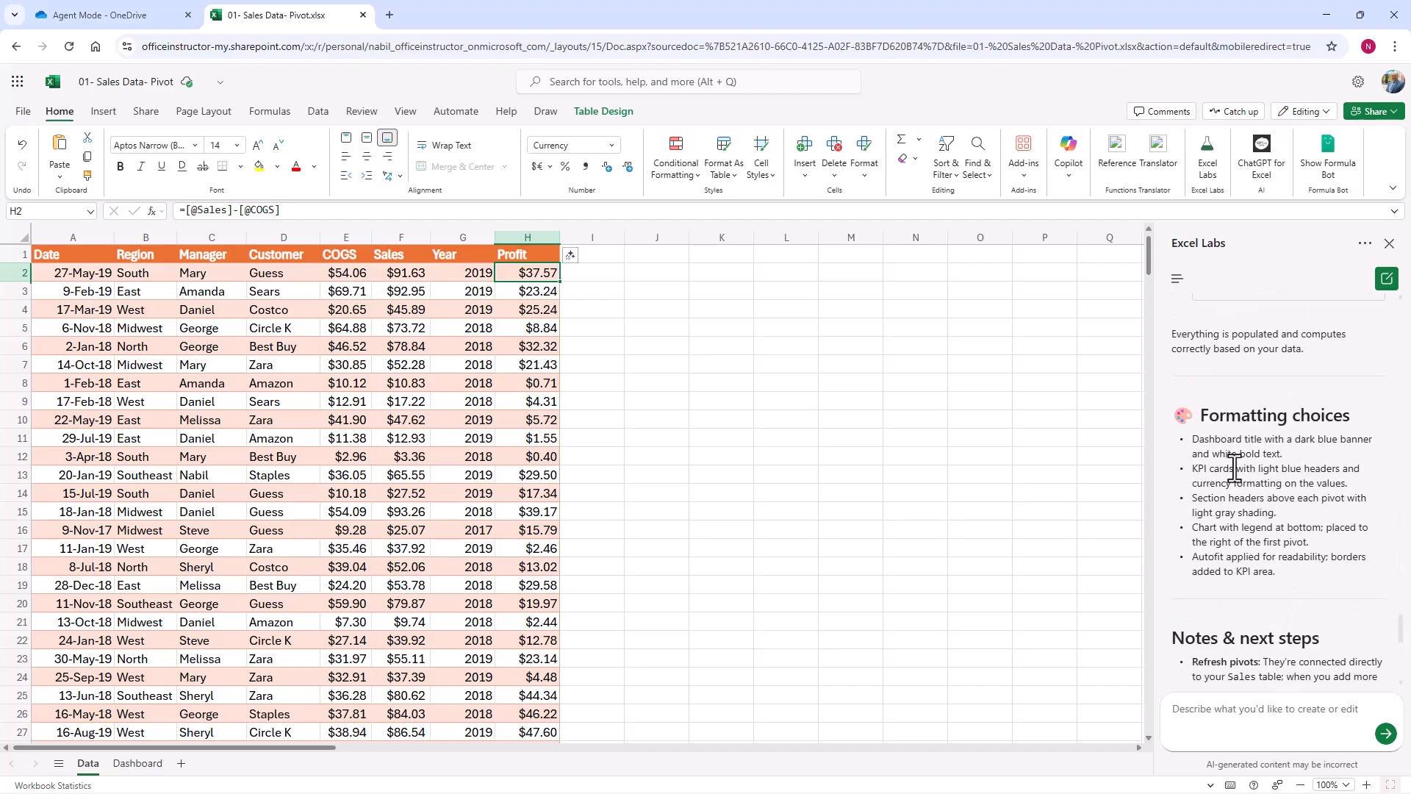
scroll(1269, 654, "down", 3)
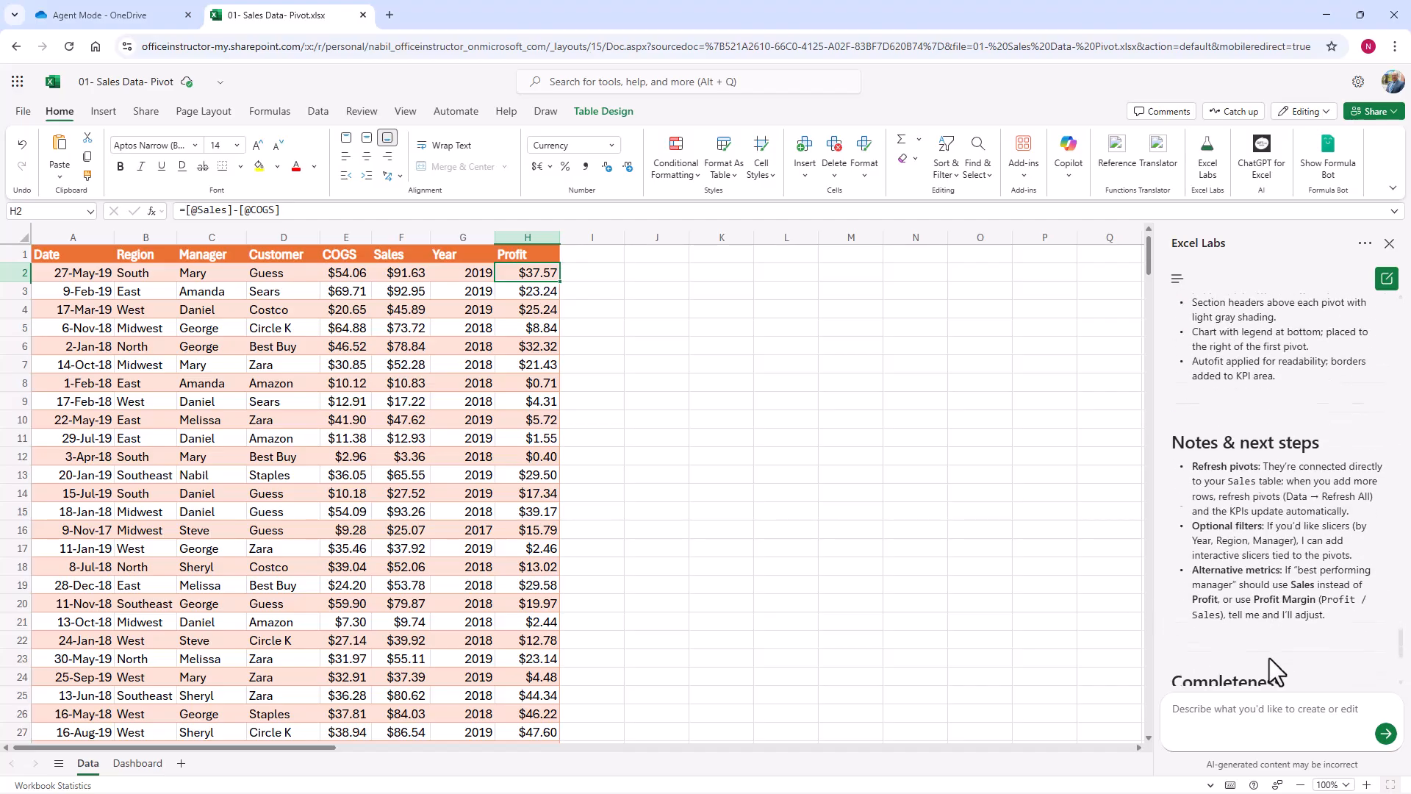
scroll(1343, 641, "down", 2)
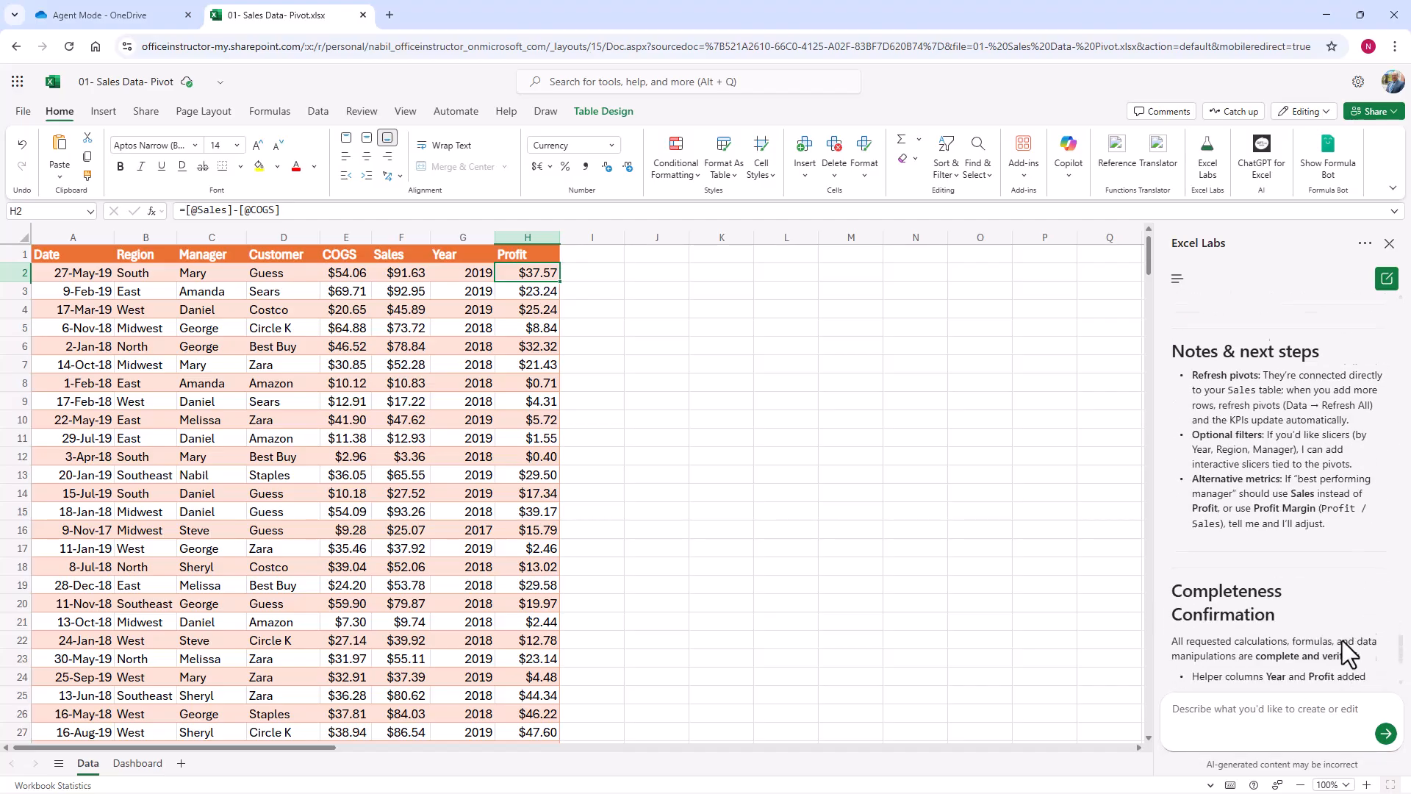
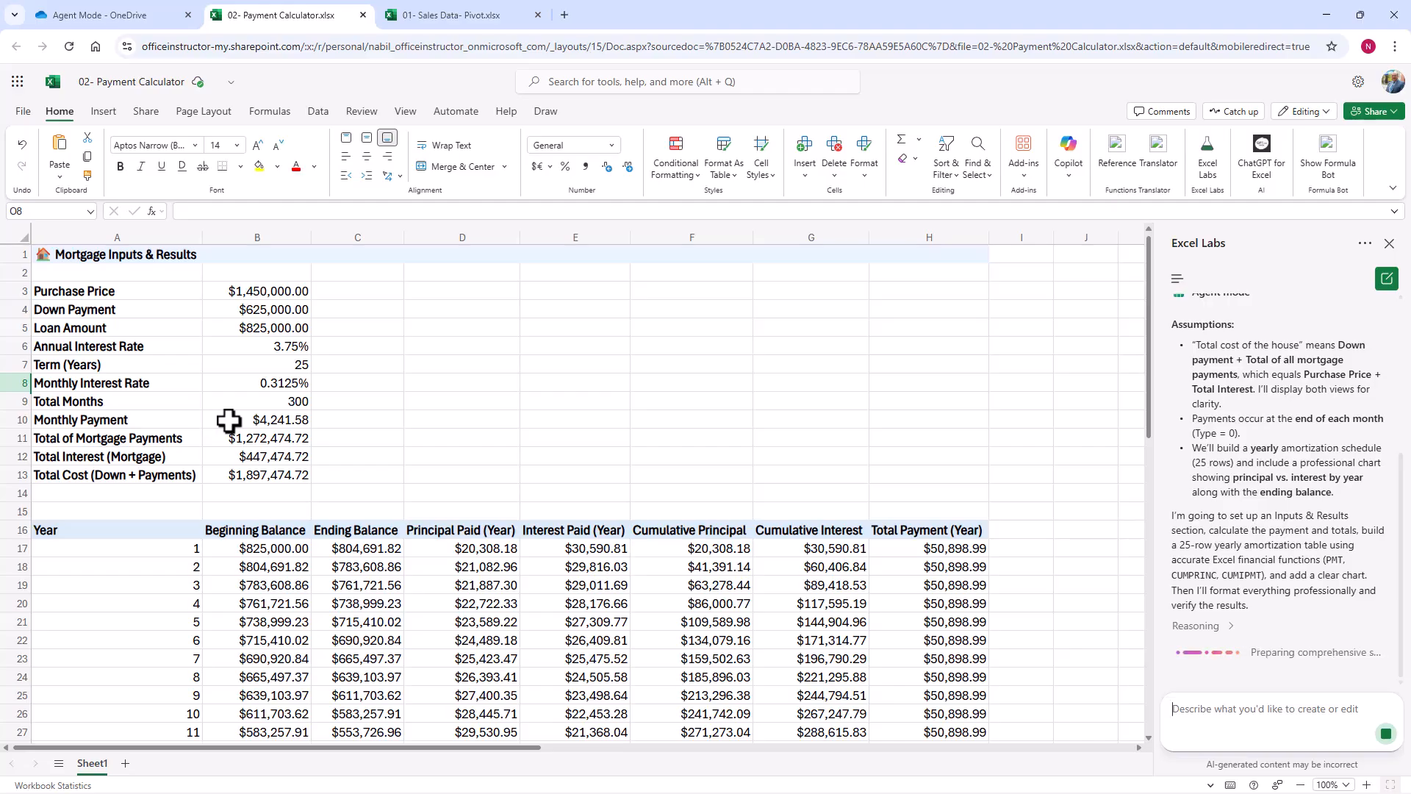
Step: Inspect the formulas behind Monthly Payment, Total of Mortgage Payments and Total Cost in the Mortgage Inputs & Results section
left_click(229, 421)
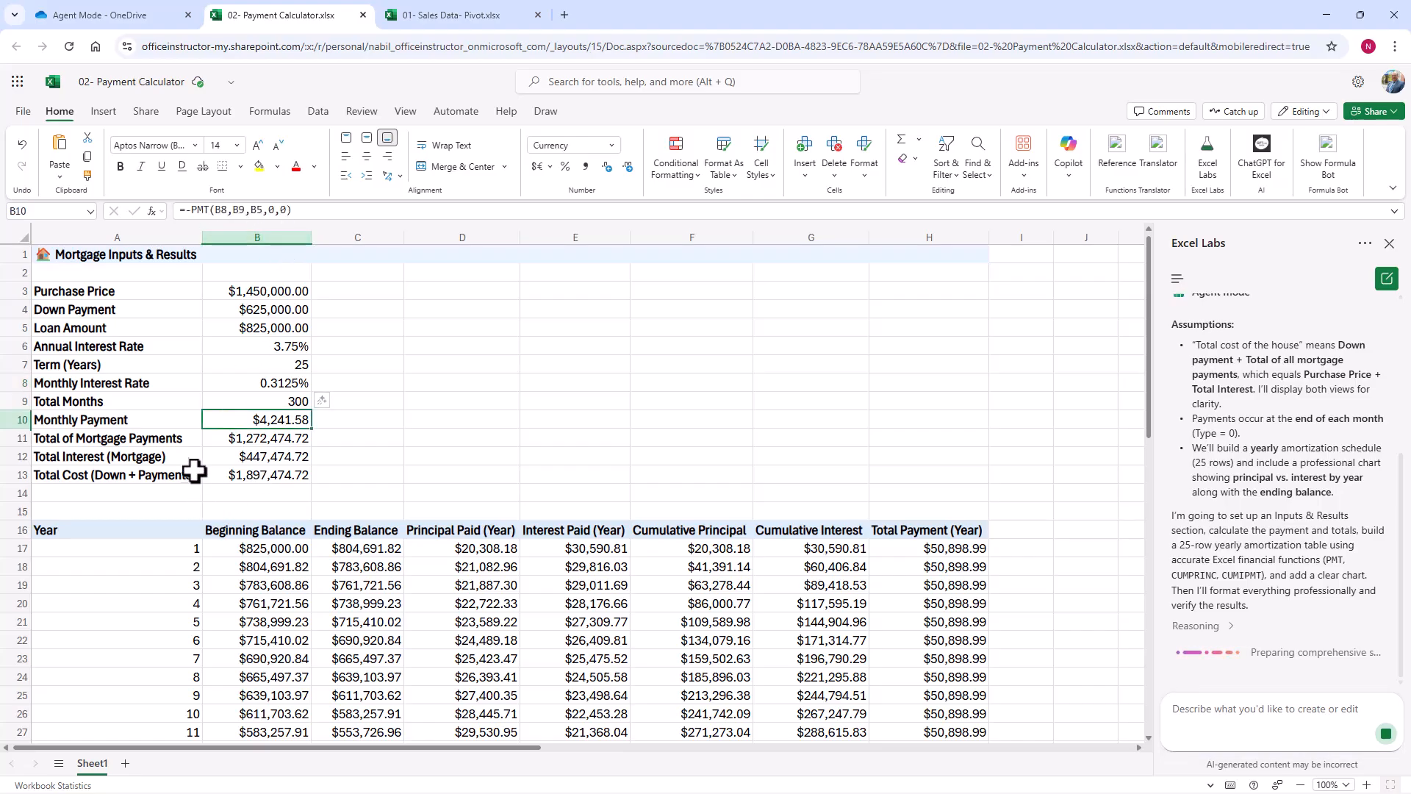
left_click(227, 441)
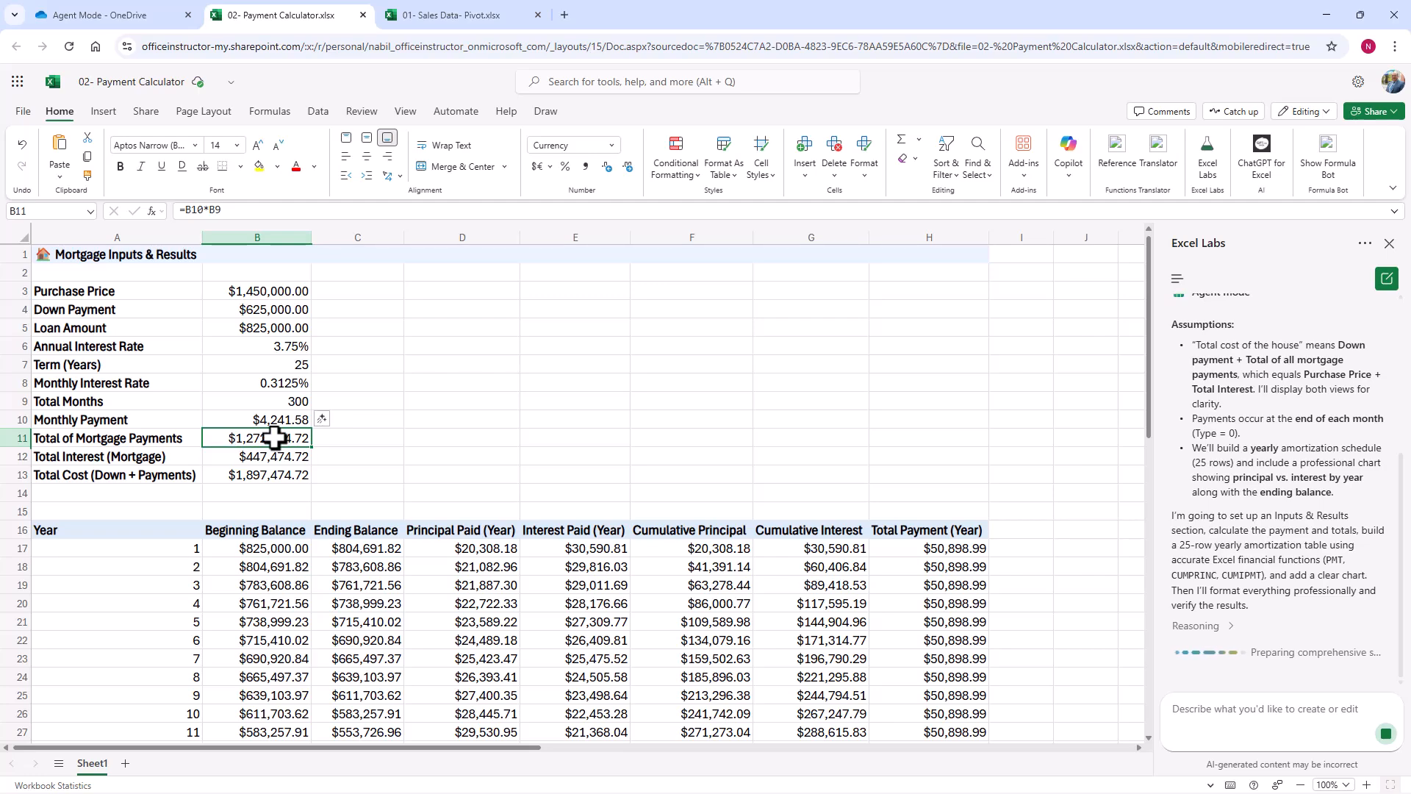
left_click(232, 476)
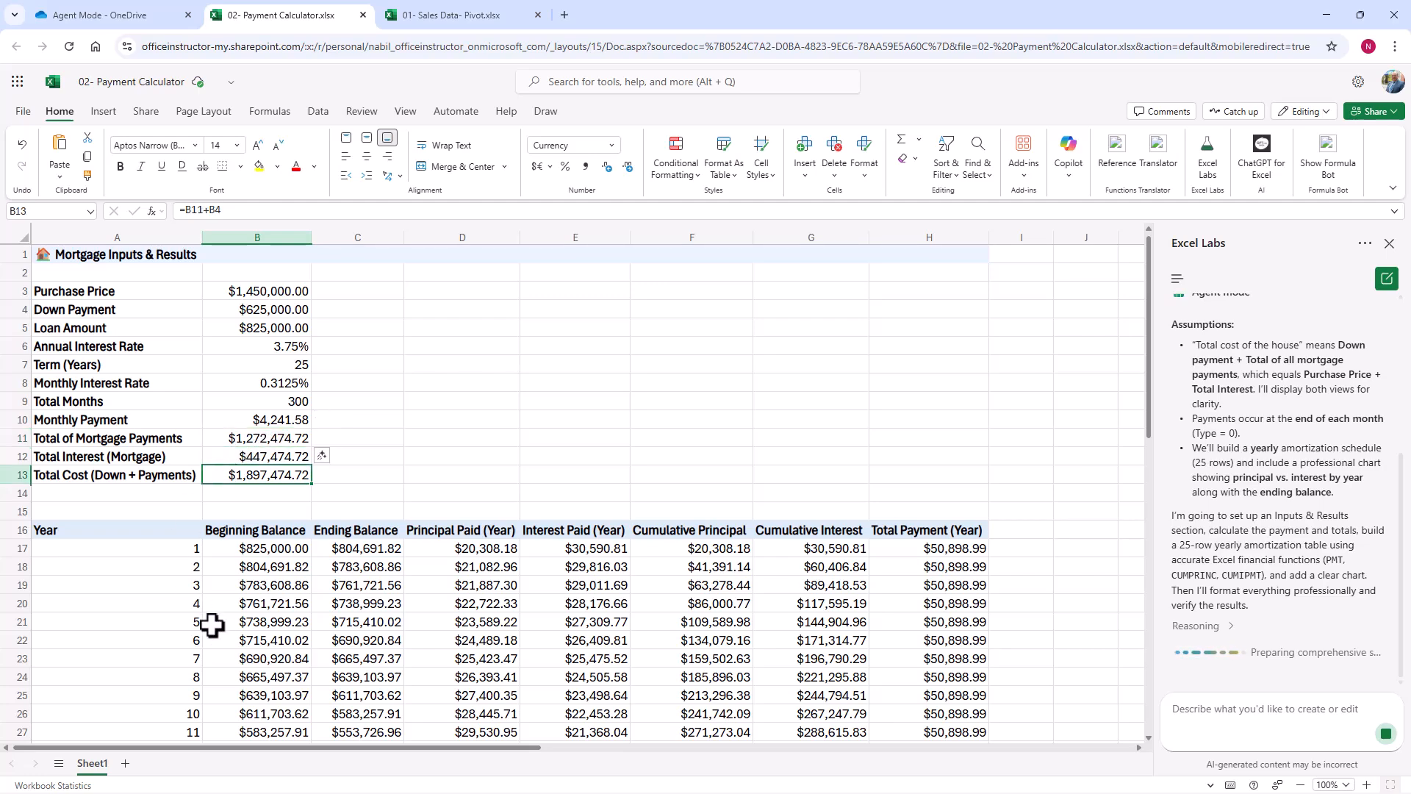
Step: Review the 25-year amortization schedule, the Yearly Mortgage Breakdown chart and the agent's explanation of its layout and formulas
scroll(352, 601, "down", 4)
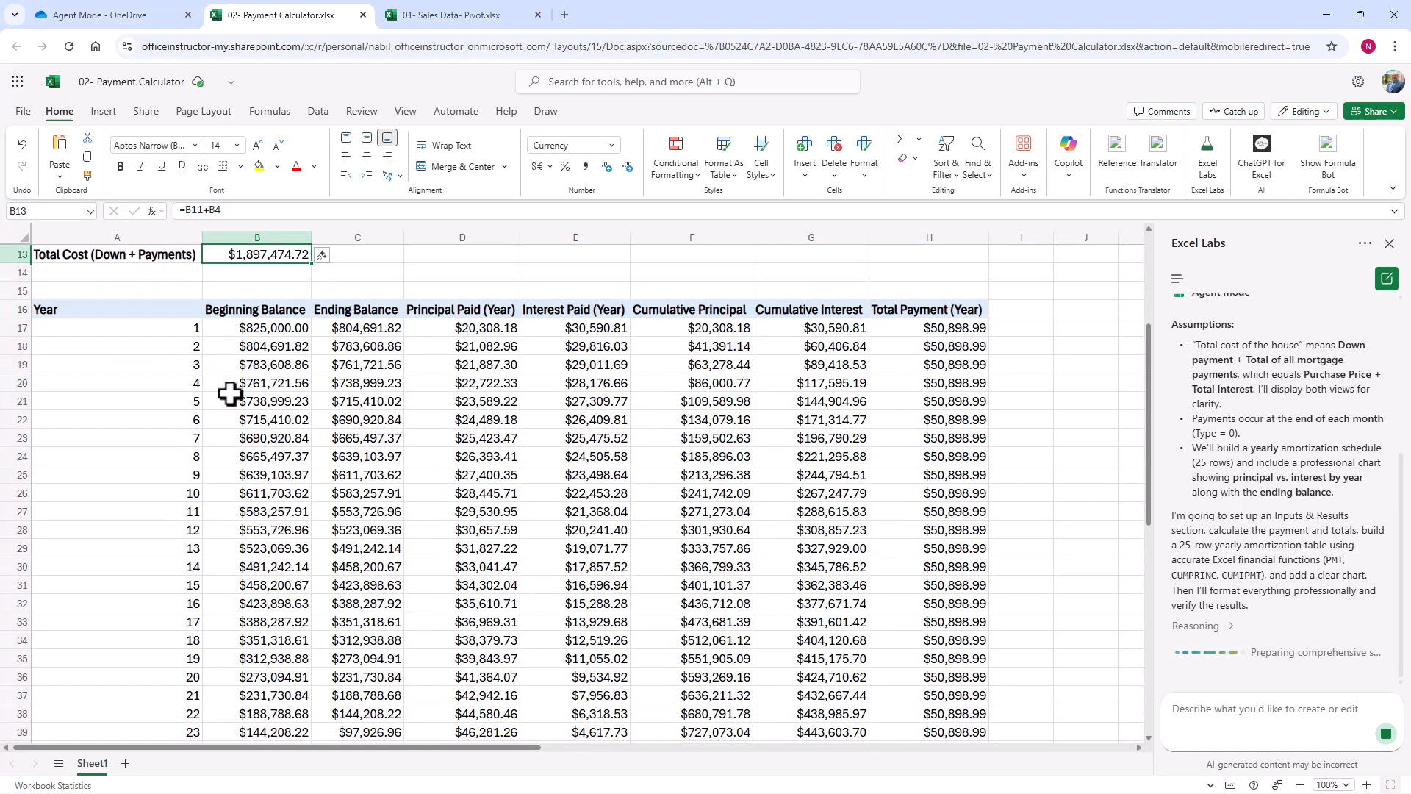
scroll(169, 500, "down", 3)
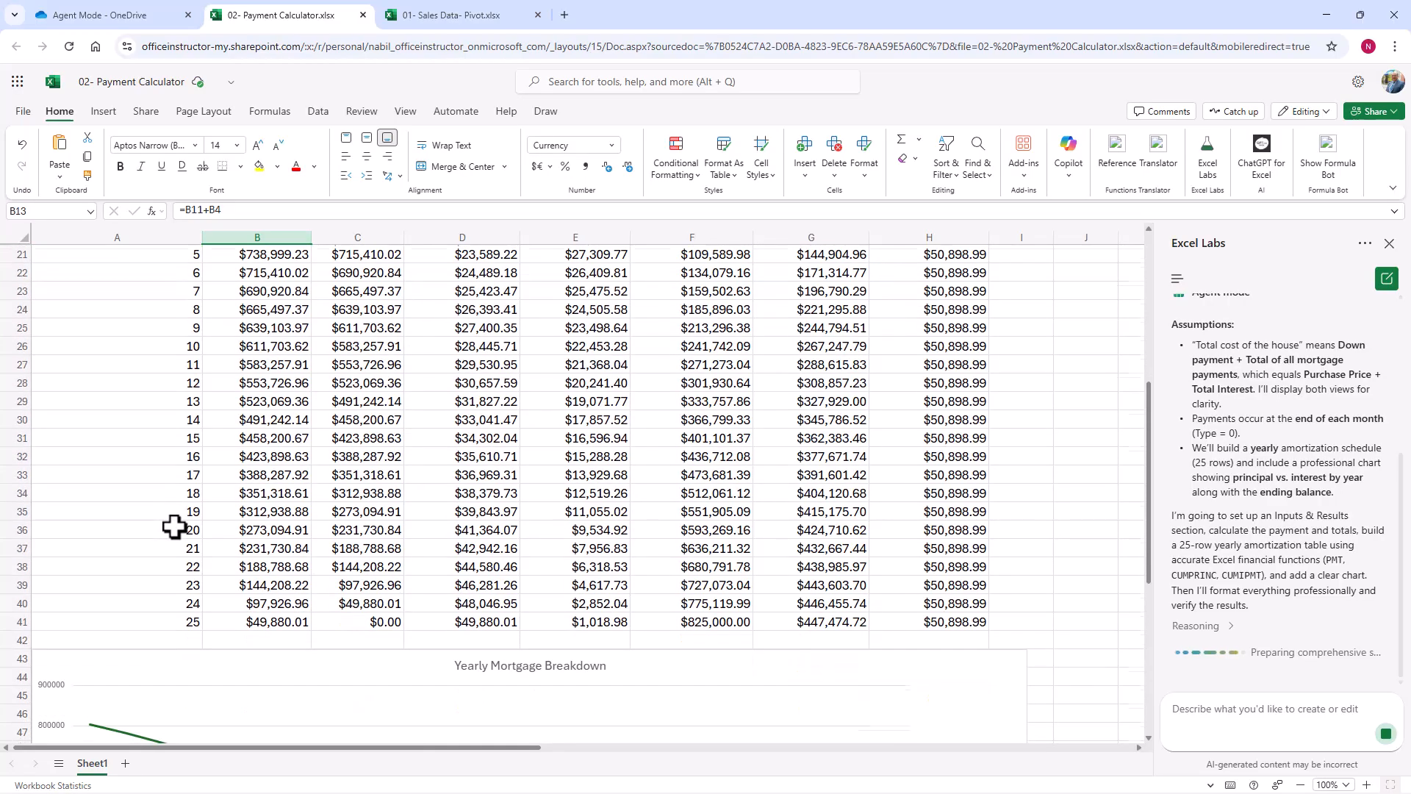
scroll(219, 567, "up", 3)
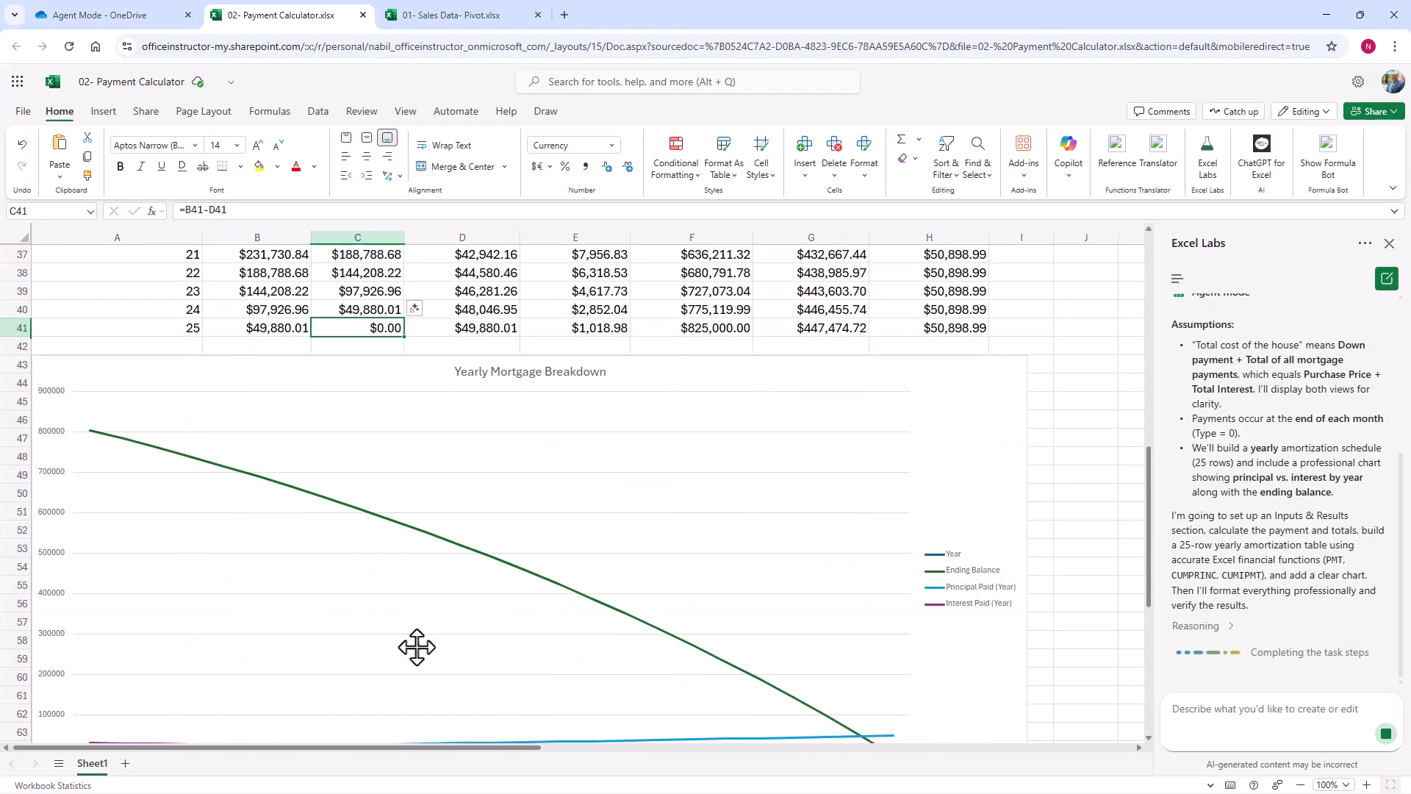
scroll(417, 647, "down", 2)
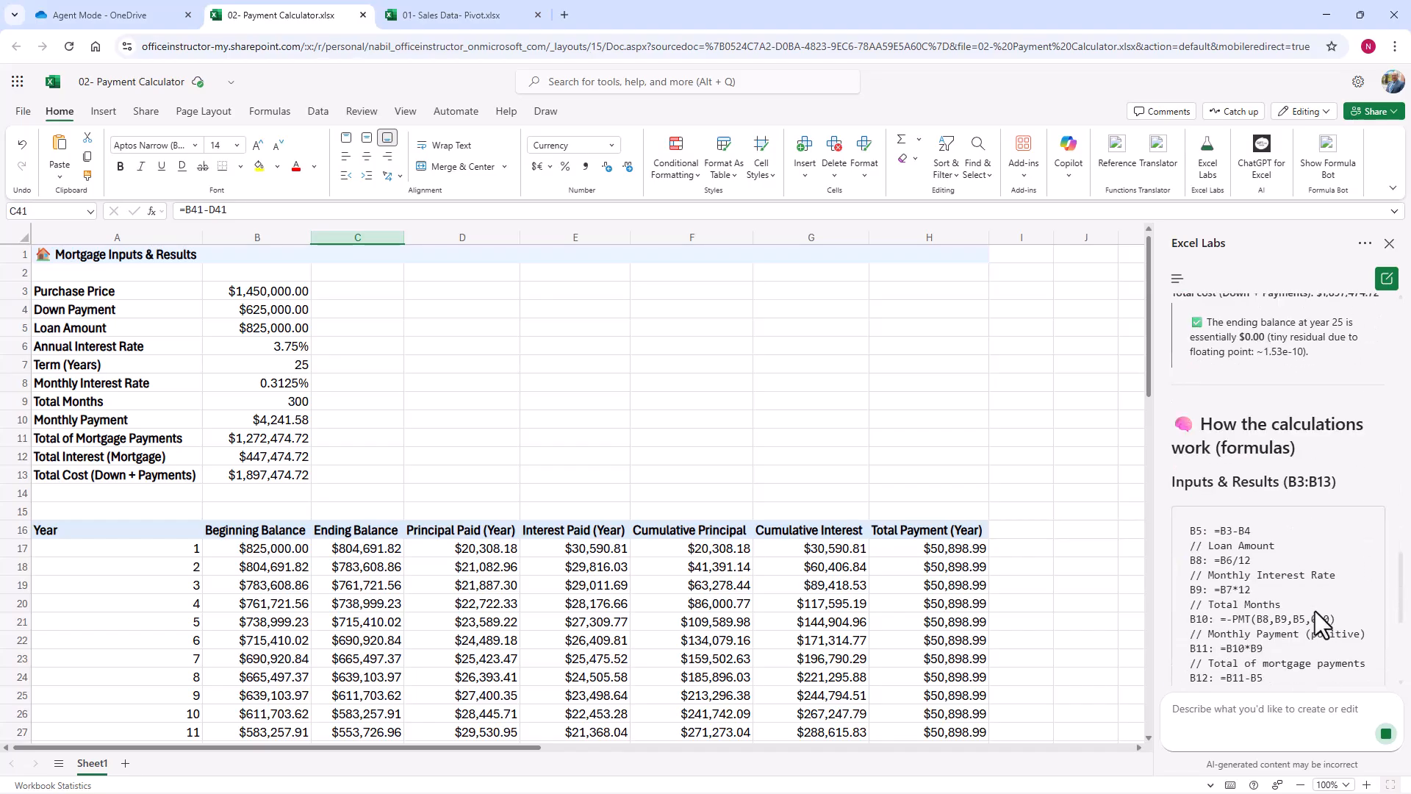
scroll(1316, 611, "up", 5)
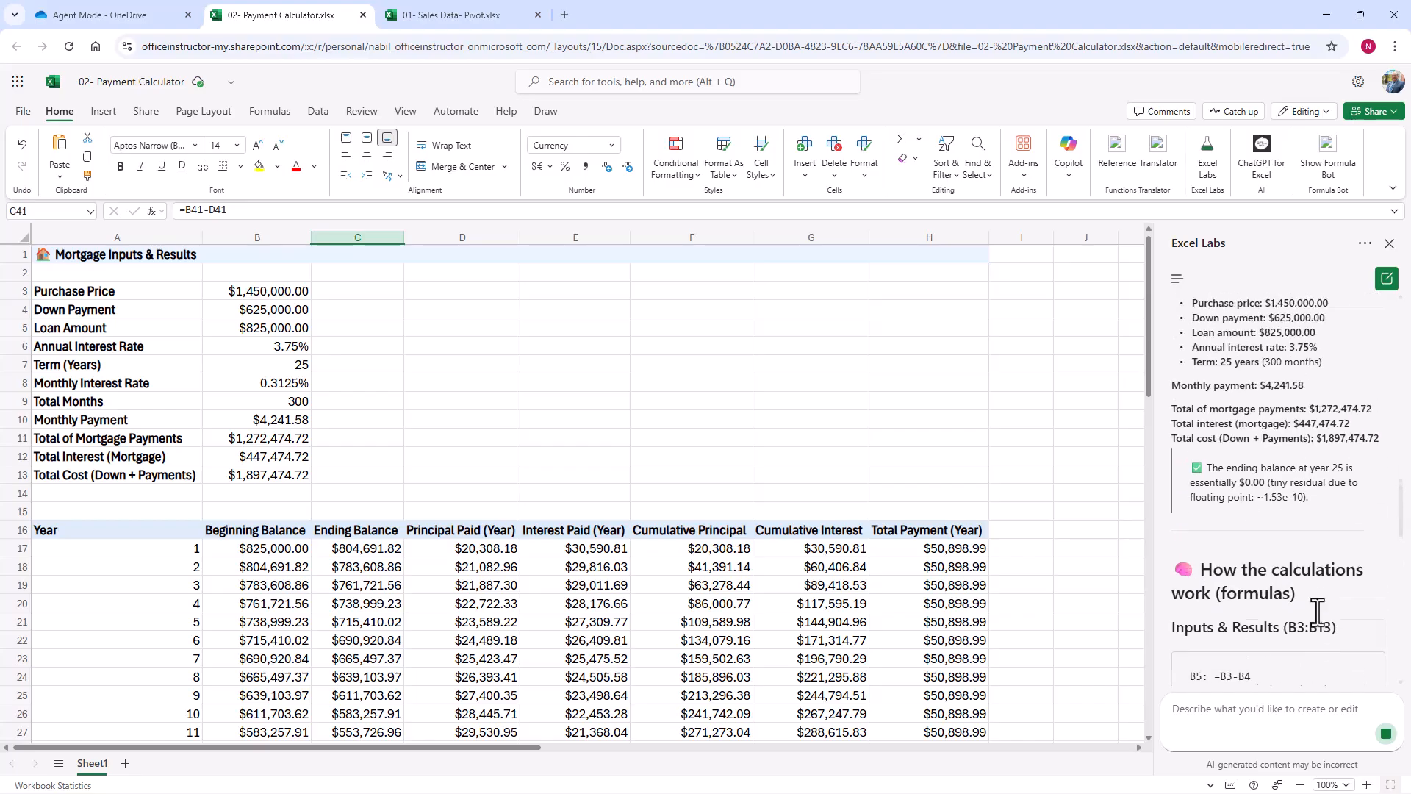
left_click(425, 419)
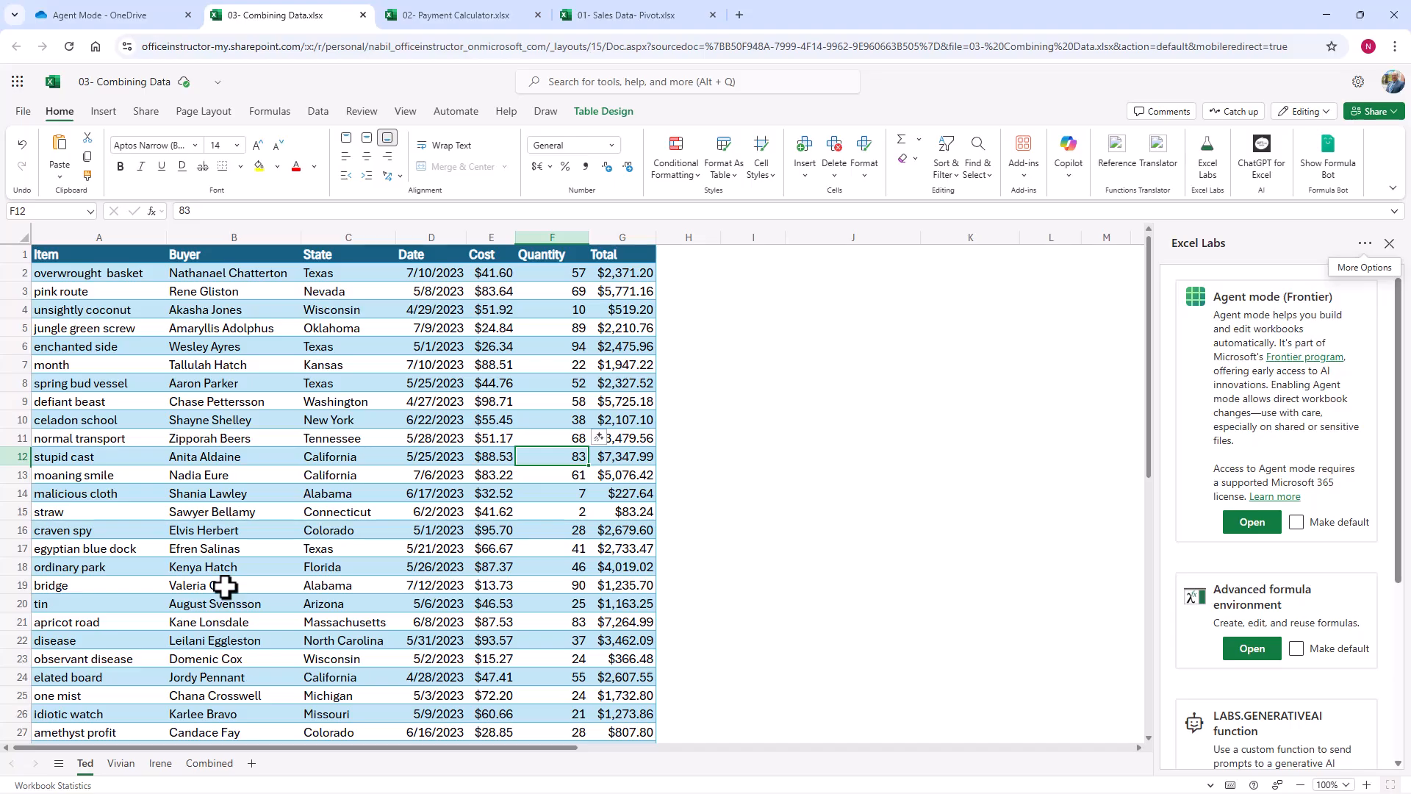
Step: Look through the three managers' sales tables in the 03- Combining Data workbook to compare their structure
left_click(121, 765)
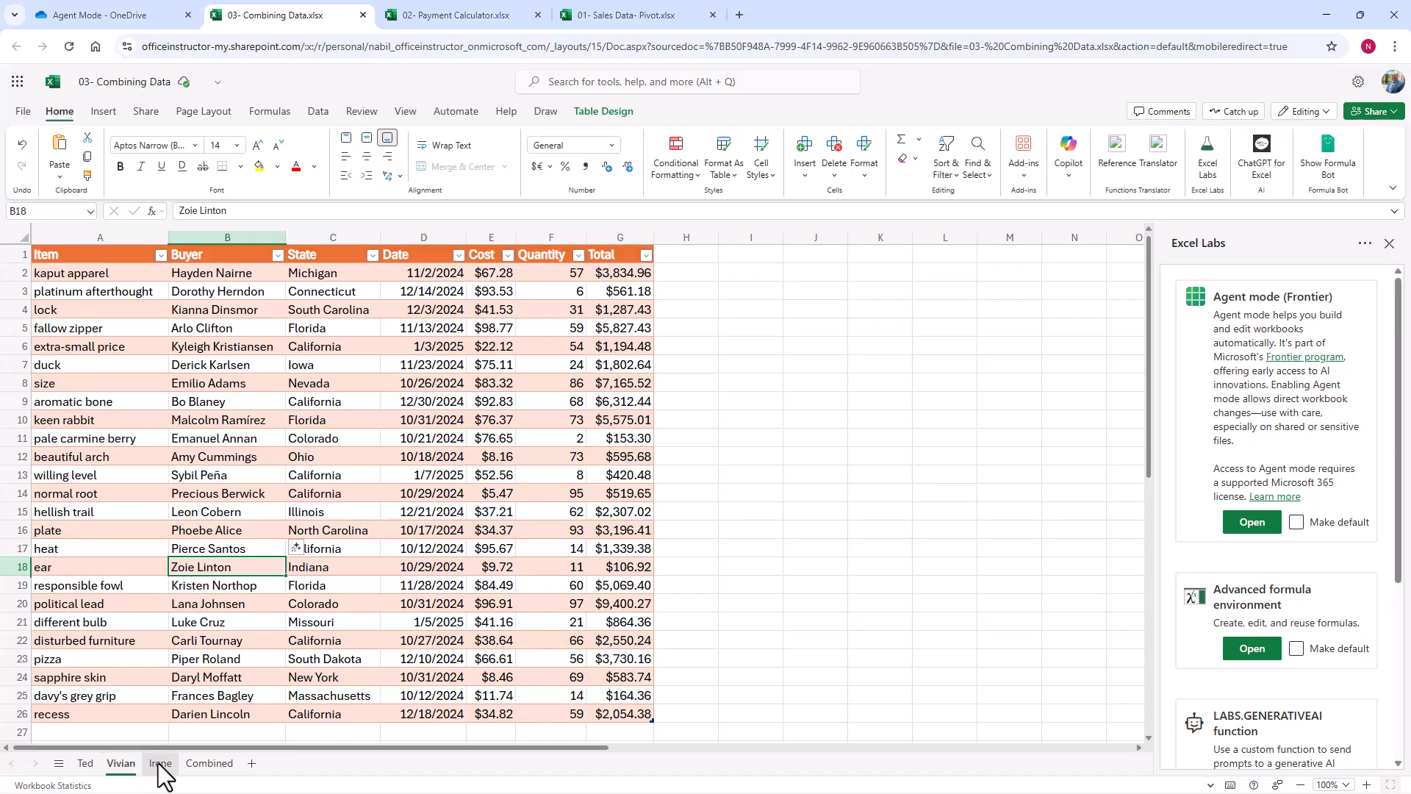
left_click(85, 765)
left_click(119, 765)
left_click(155, 764)
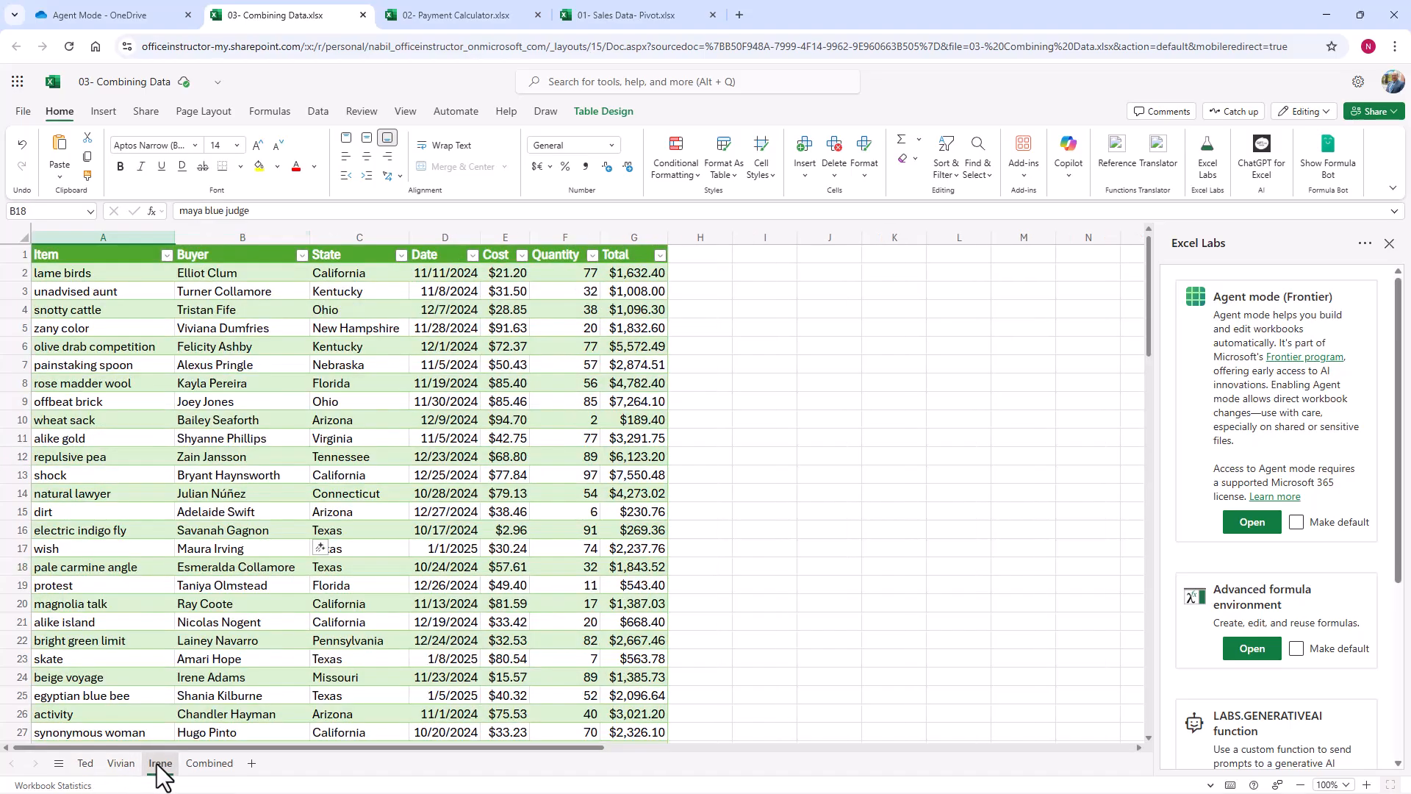
Step: On the Combined sheet, ask Agent mode to dynamically append the three managers' sales tables and add a column for the manager's name
left_click(210, 764)
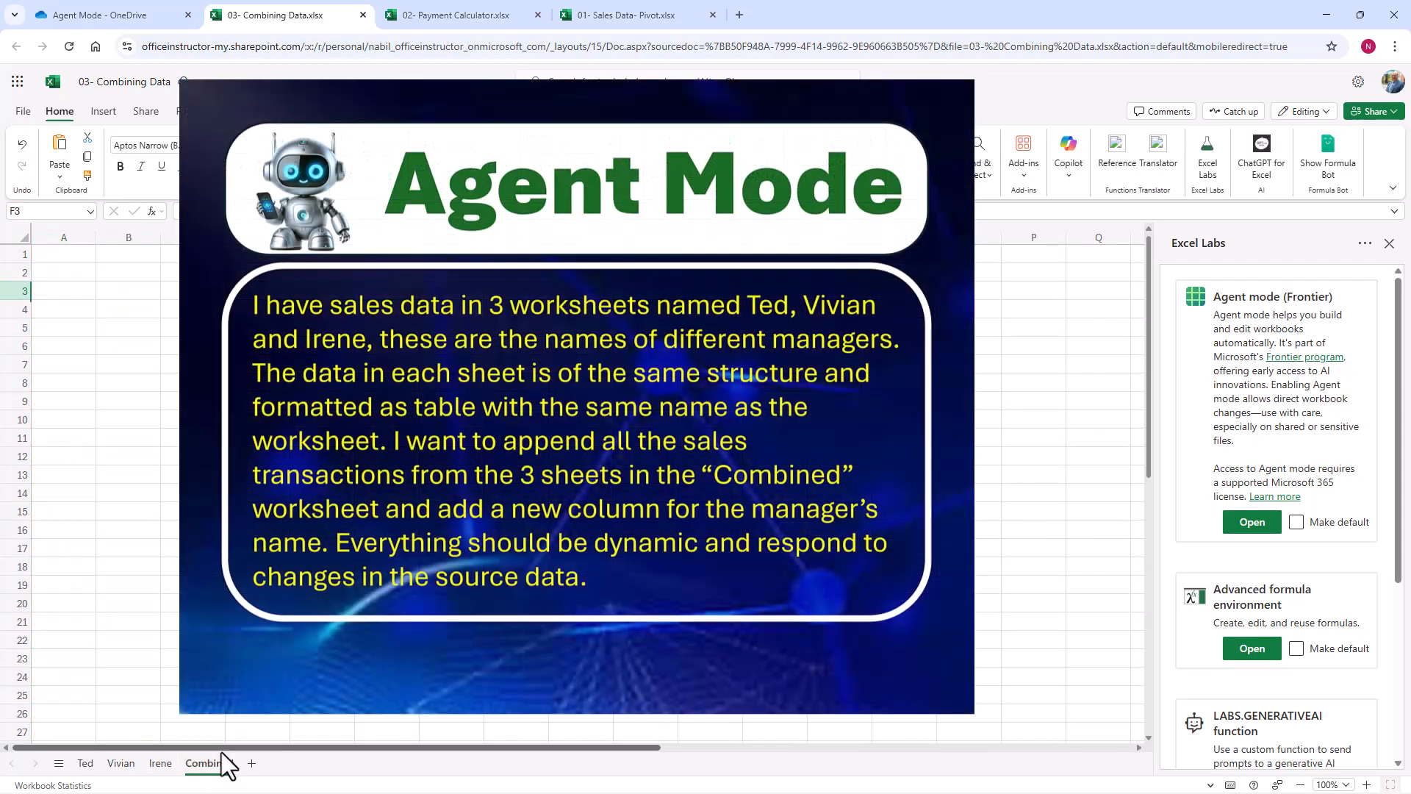
left_click(1253, 522)
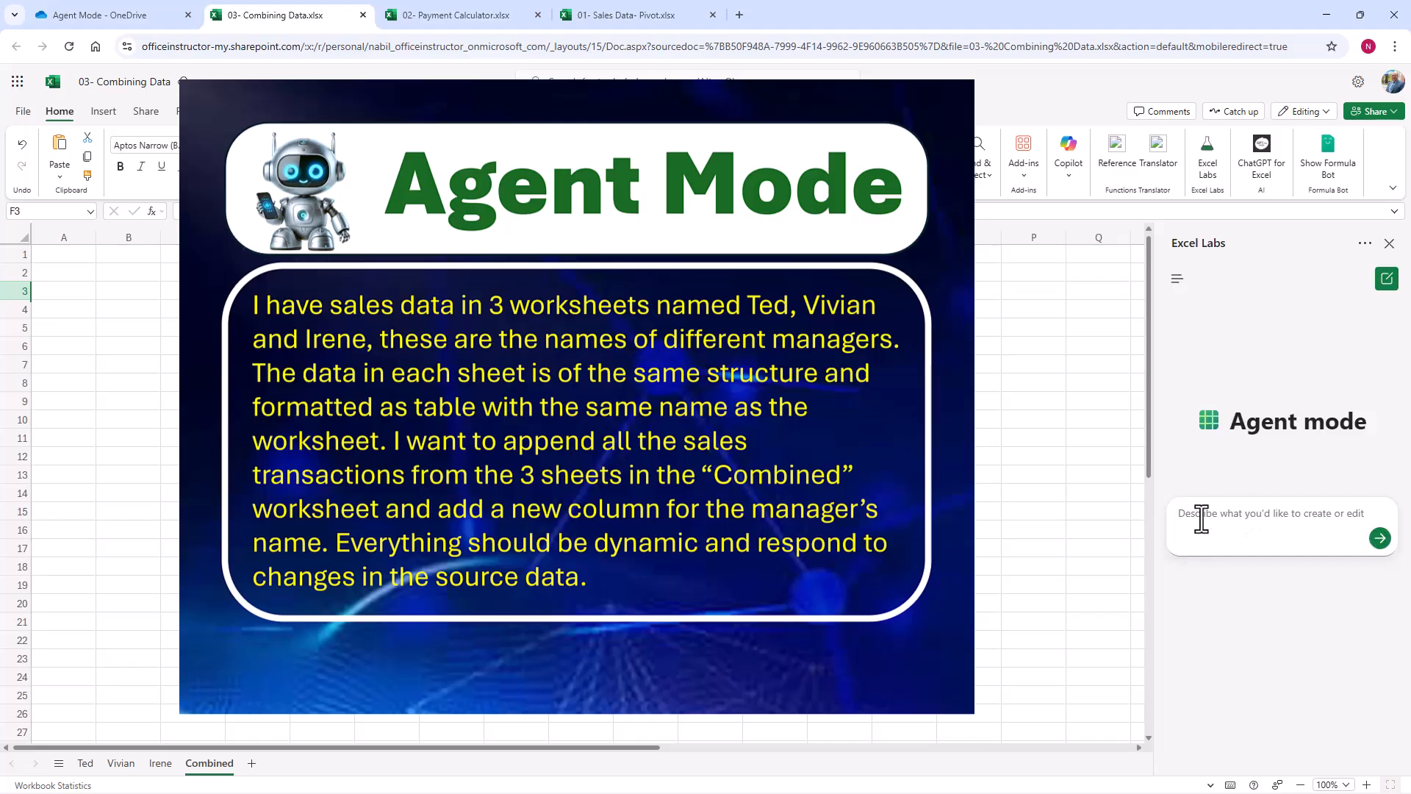
left_click(1203, 520)
type("I have sales data in 3 worksheets named Ted, Vivian and Irene, these are the names of different managers. The data in each sheet is of the same structure and formatted as table with the same name as the worksheet. I want to append all the sales transactions from the 3 sheets in the \"Combined\" worksheet and add a new column for the manager’s name. Everything should be dynamic and respond to changes in the source data.")
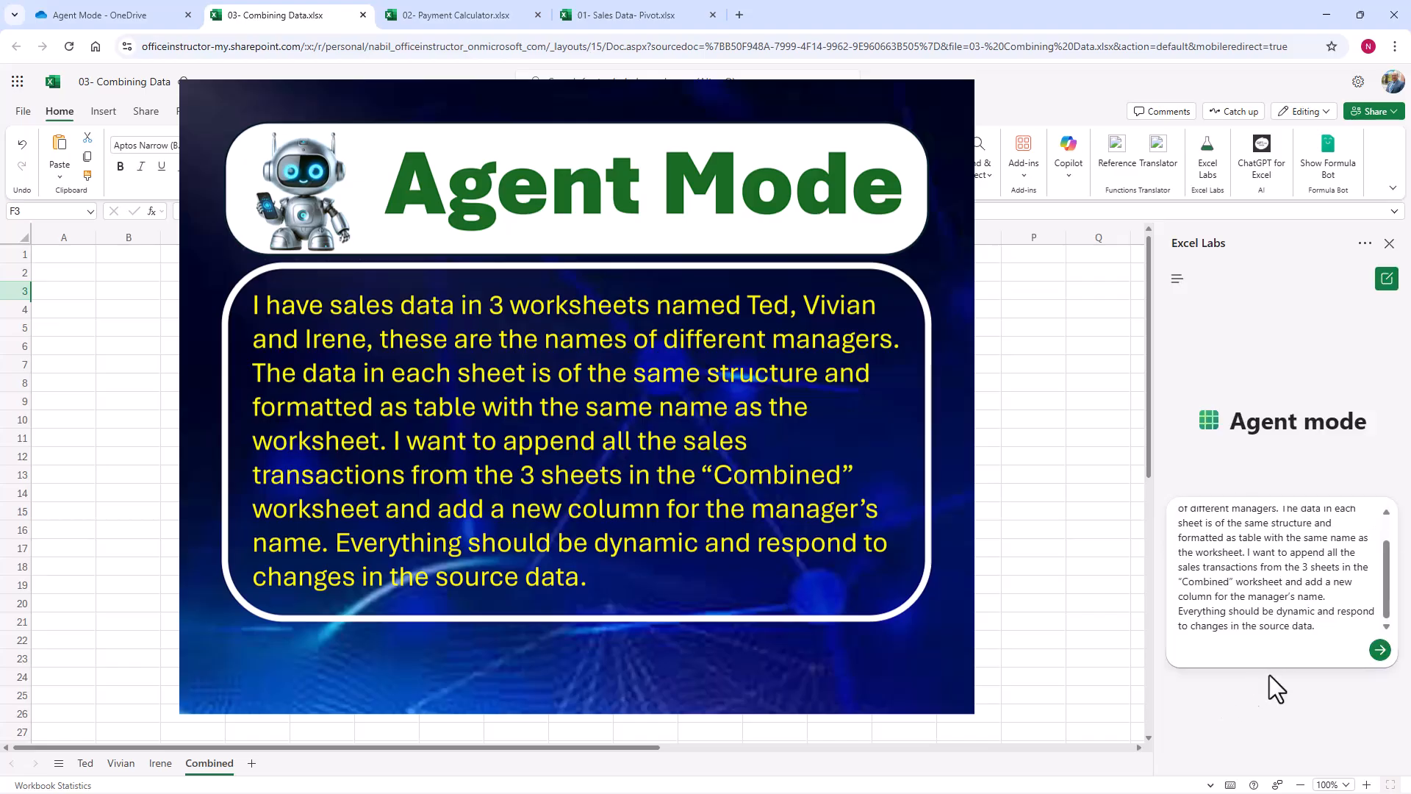
left_click(1381, 652)
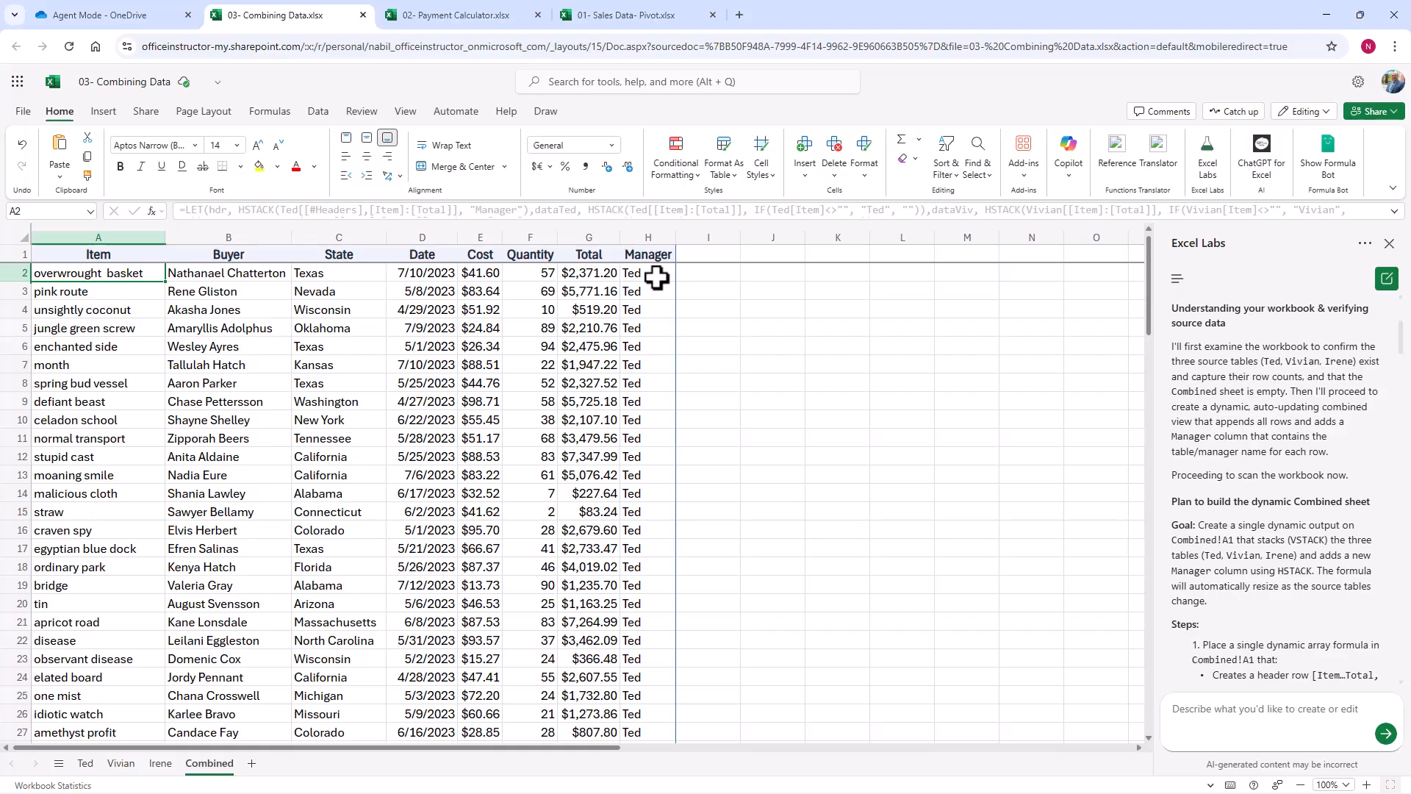
Step: Check the appended rows and Manager column on the Combined sheet and inspect the dynamic array formula in A1
scroll(610, 352, "down", 10)
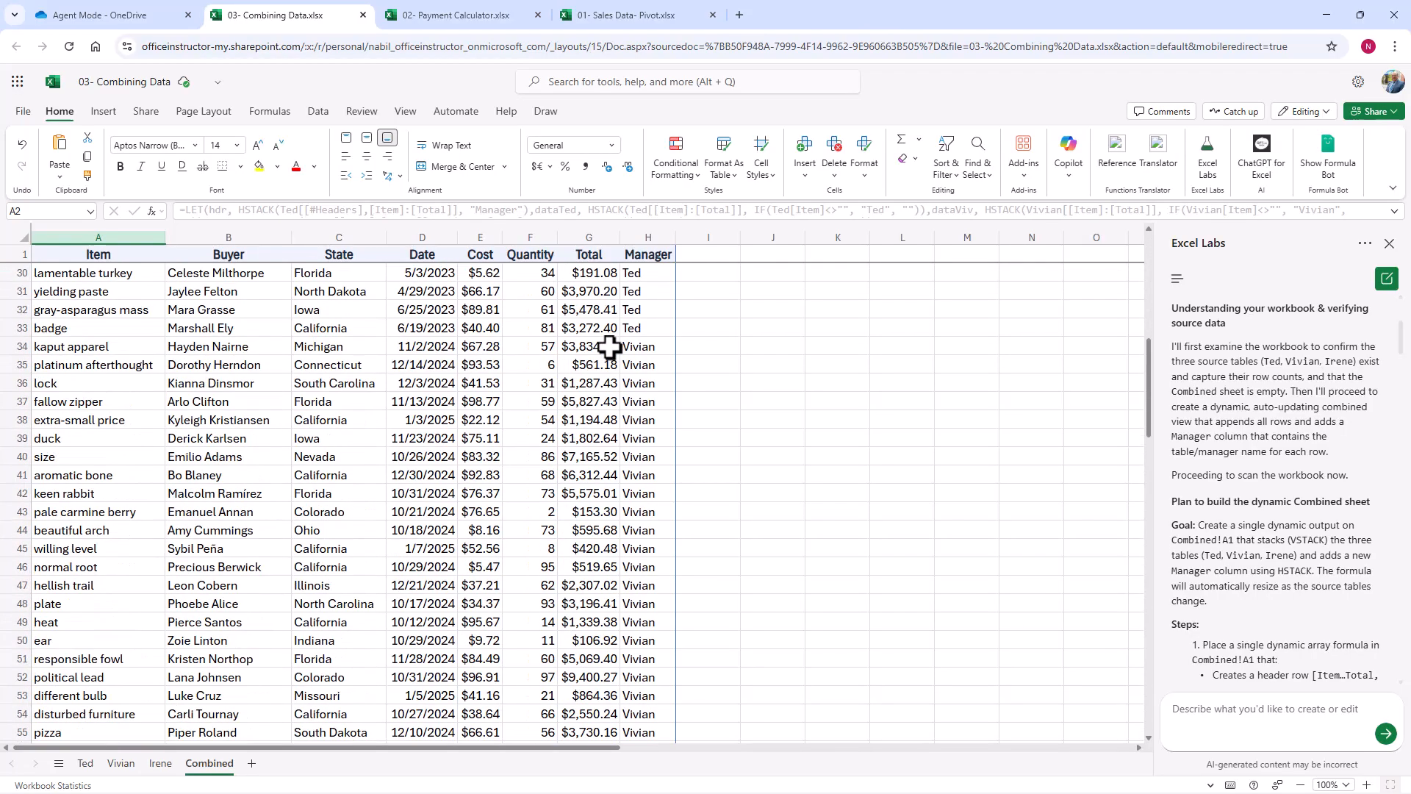
scroll(610, 346, "down", 10)
scroll(609, 346, "down", 5)
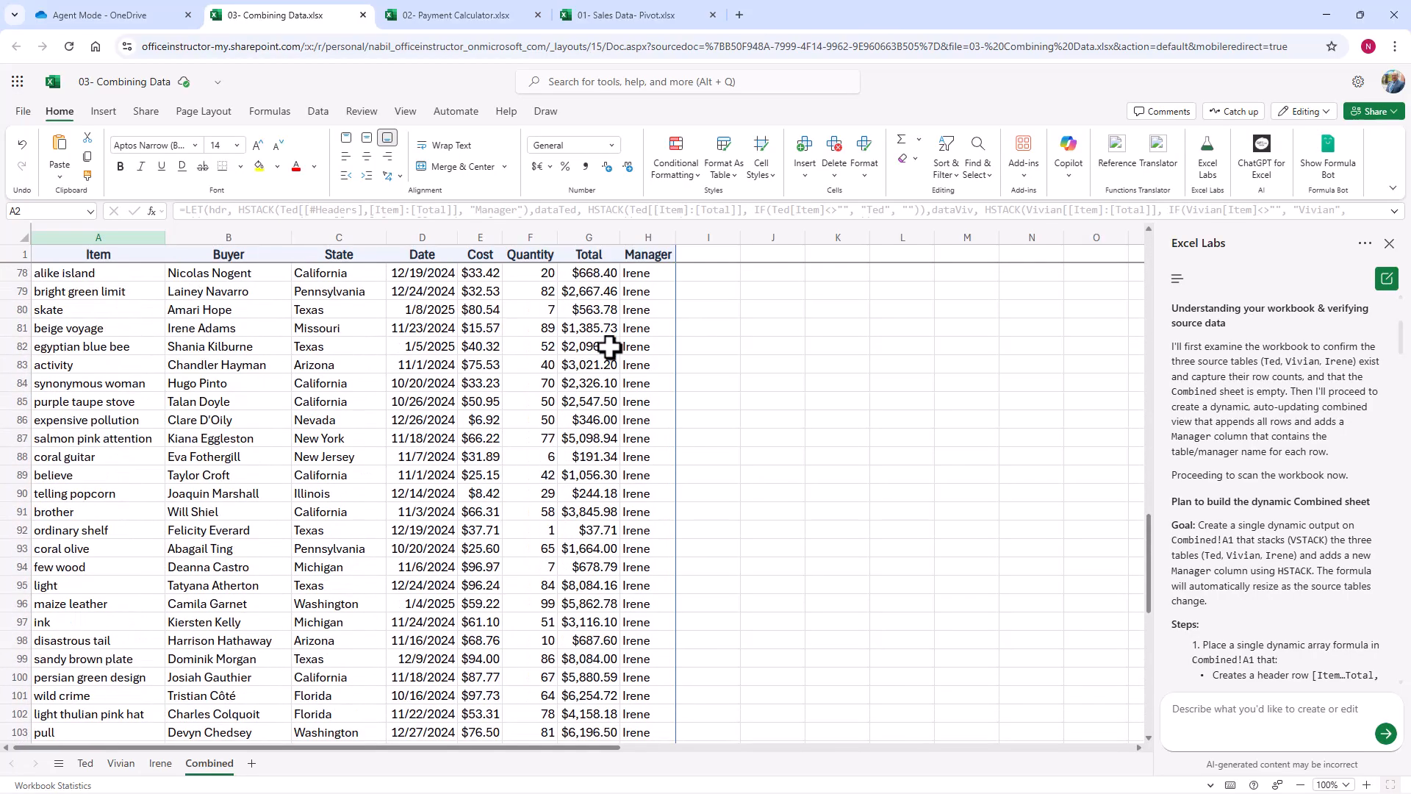
scroll(610, 346, "up", 20)
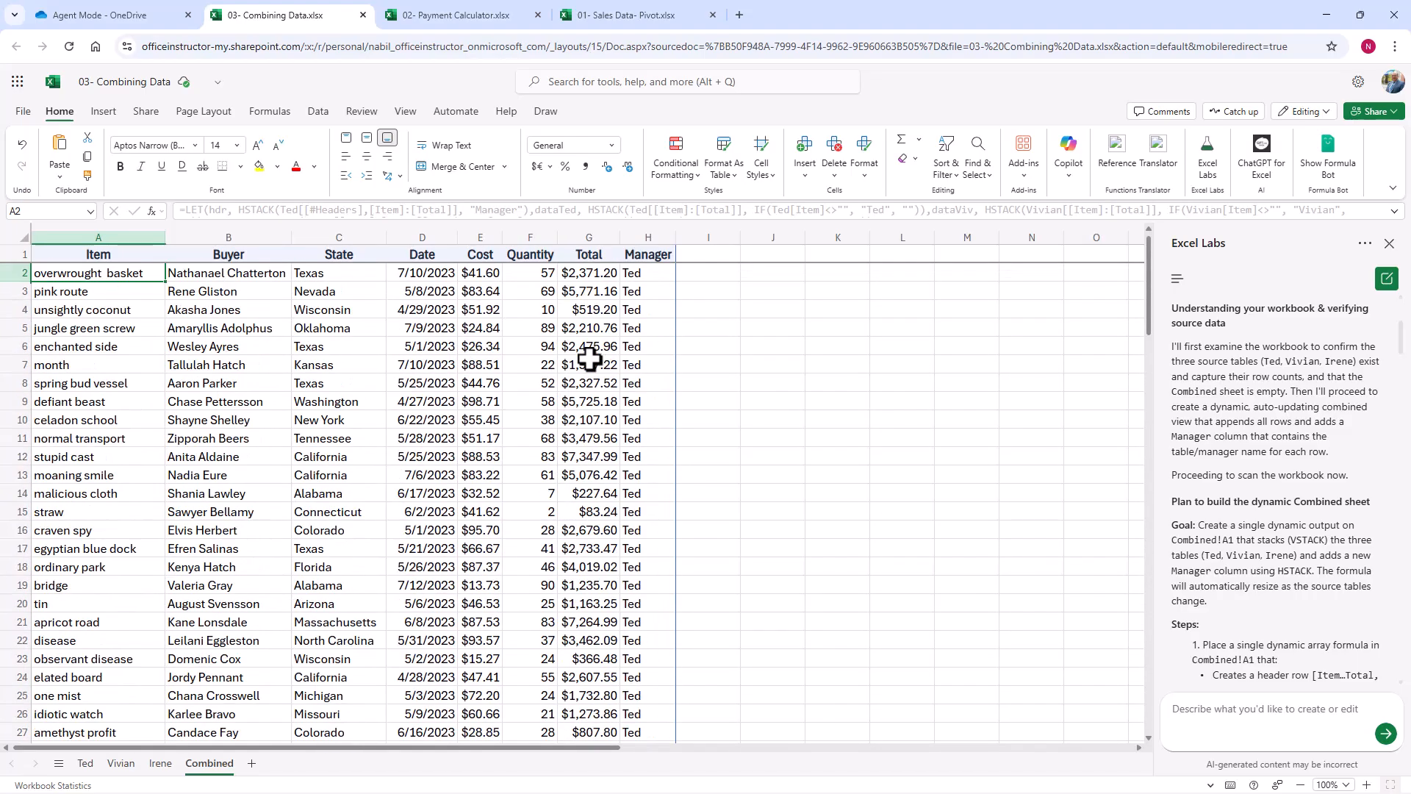
left_click(137, 258)
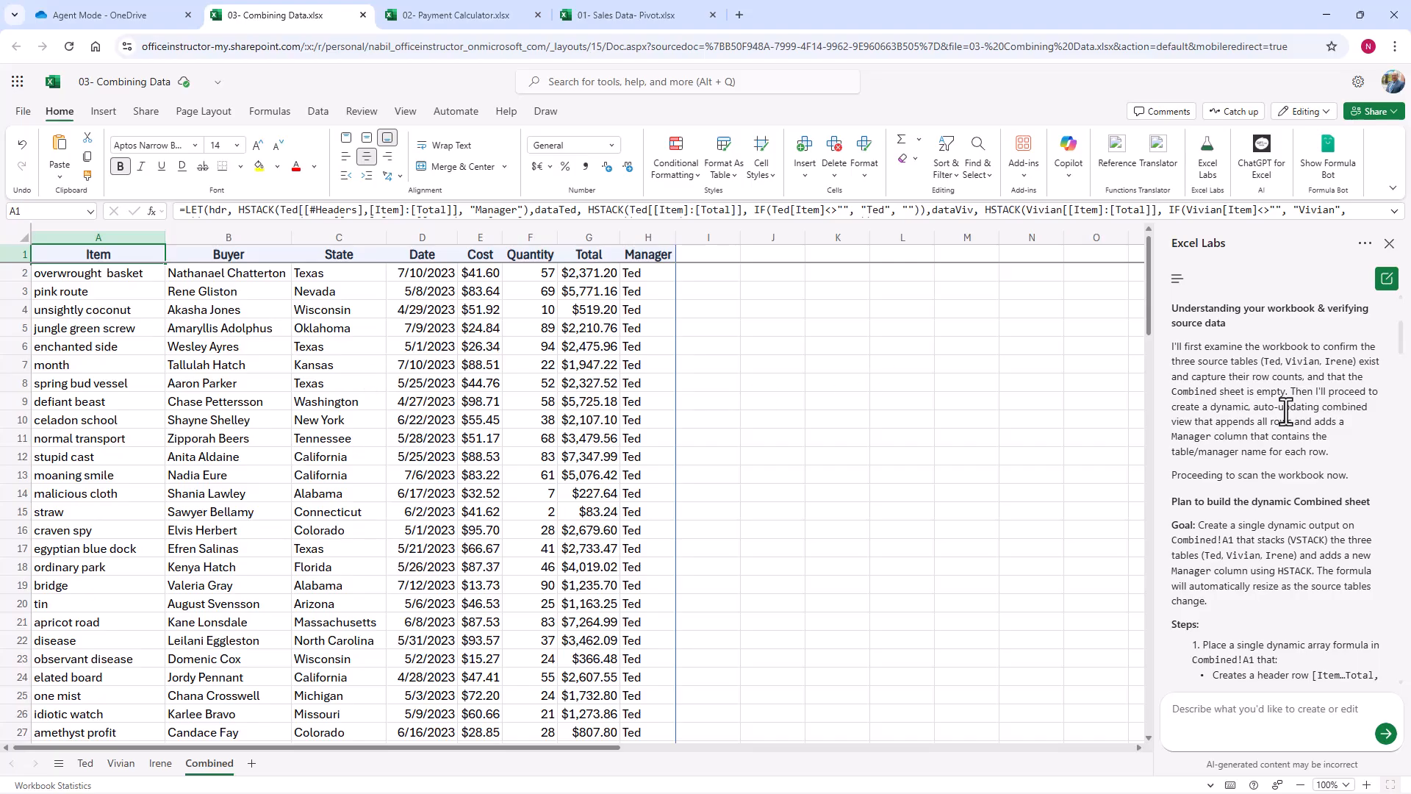
Step: Review the agent's report on the Combined sheet, covering plan, assumptions, append formula, verification, formatting and how to extend it
scroll(1286, 411, "down", 2)
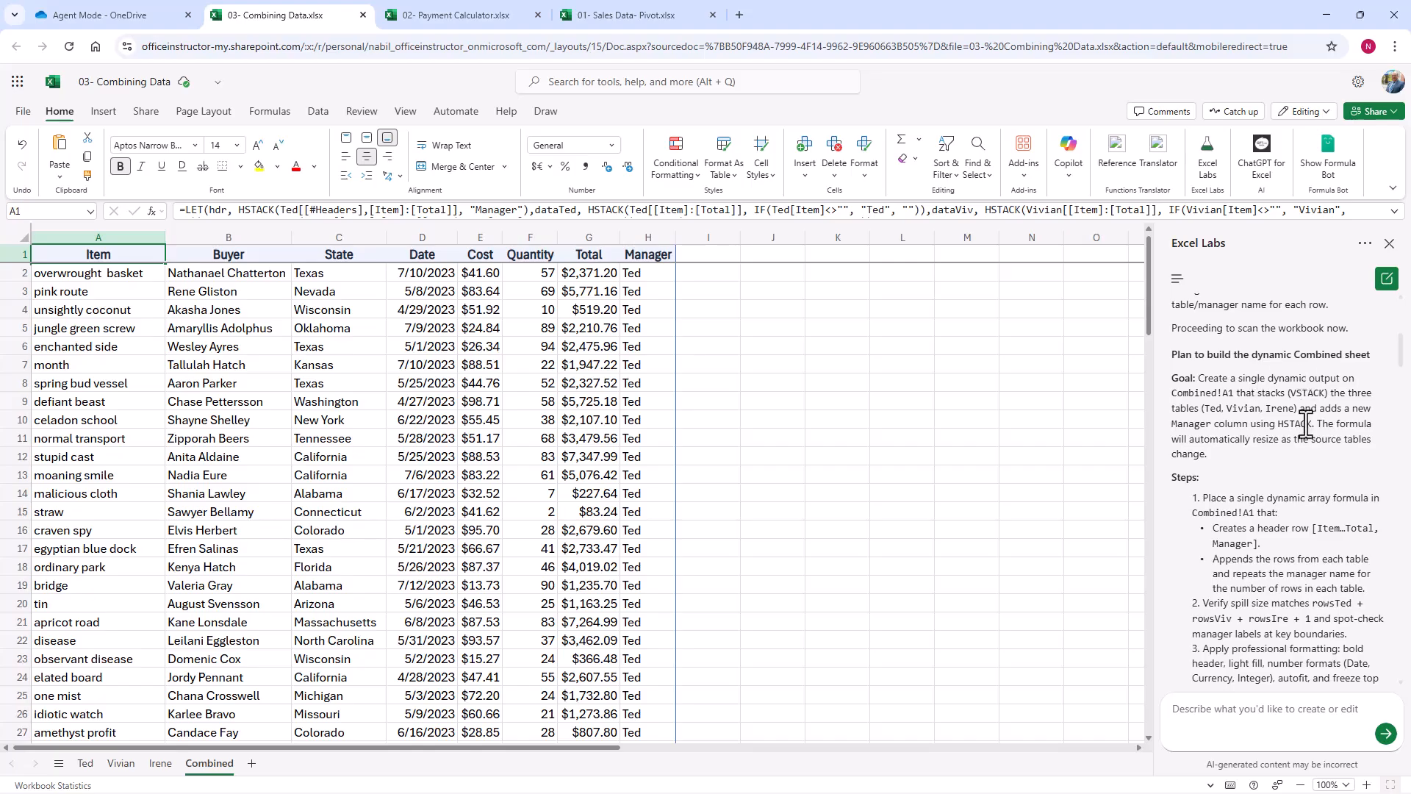
scroll(1307, 425, "down", 2)
scroll(1303, 434, "down", 1)
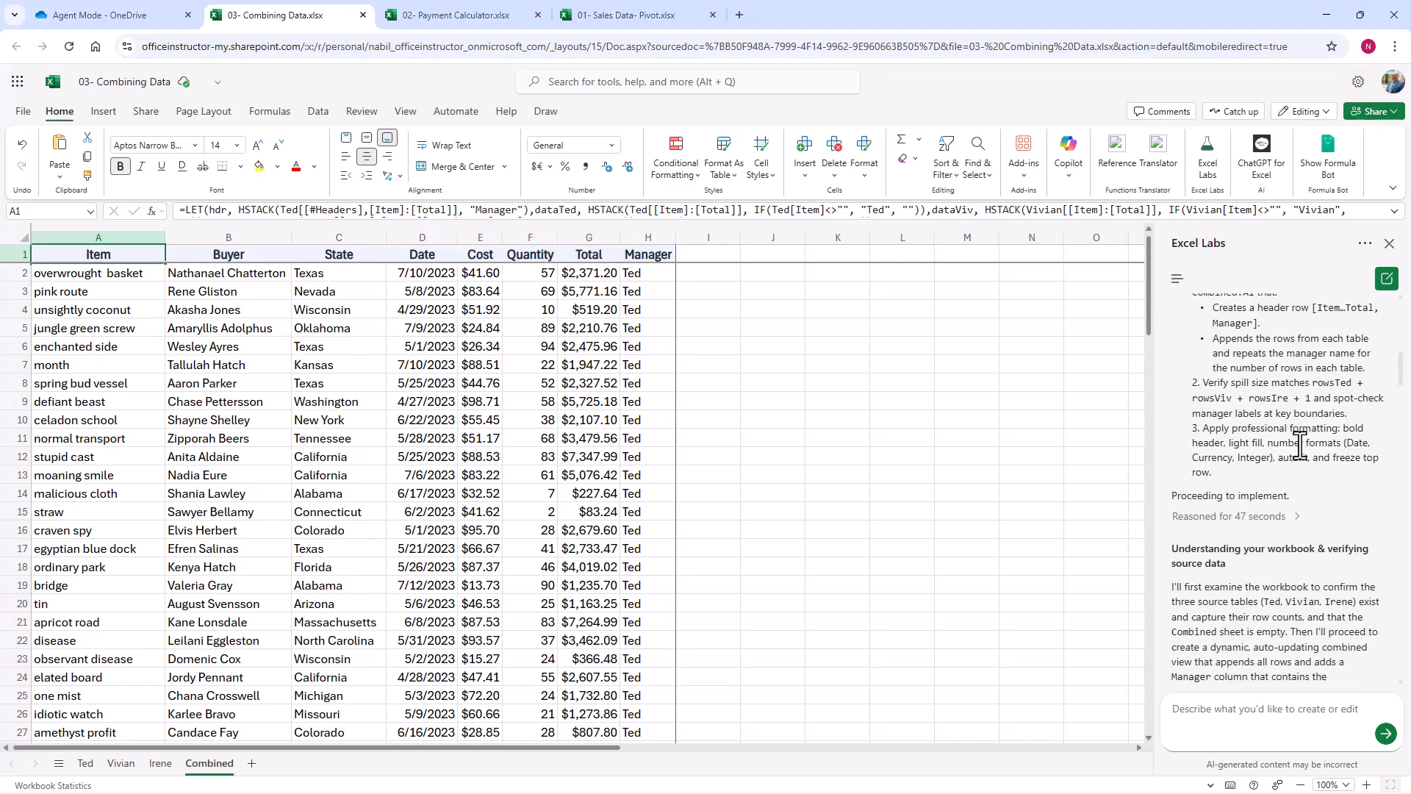
scroll(1300, 445, "down", 2)
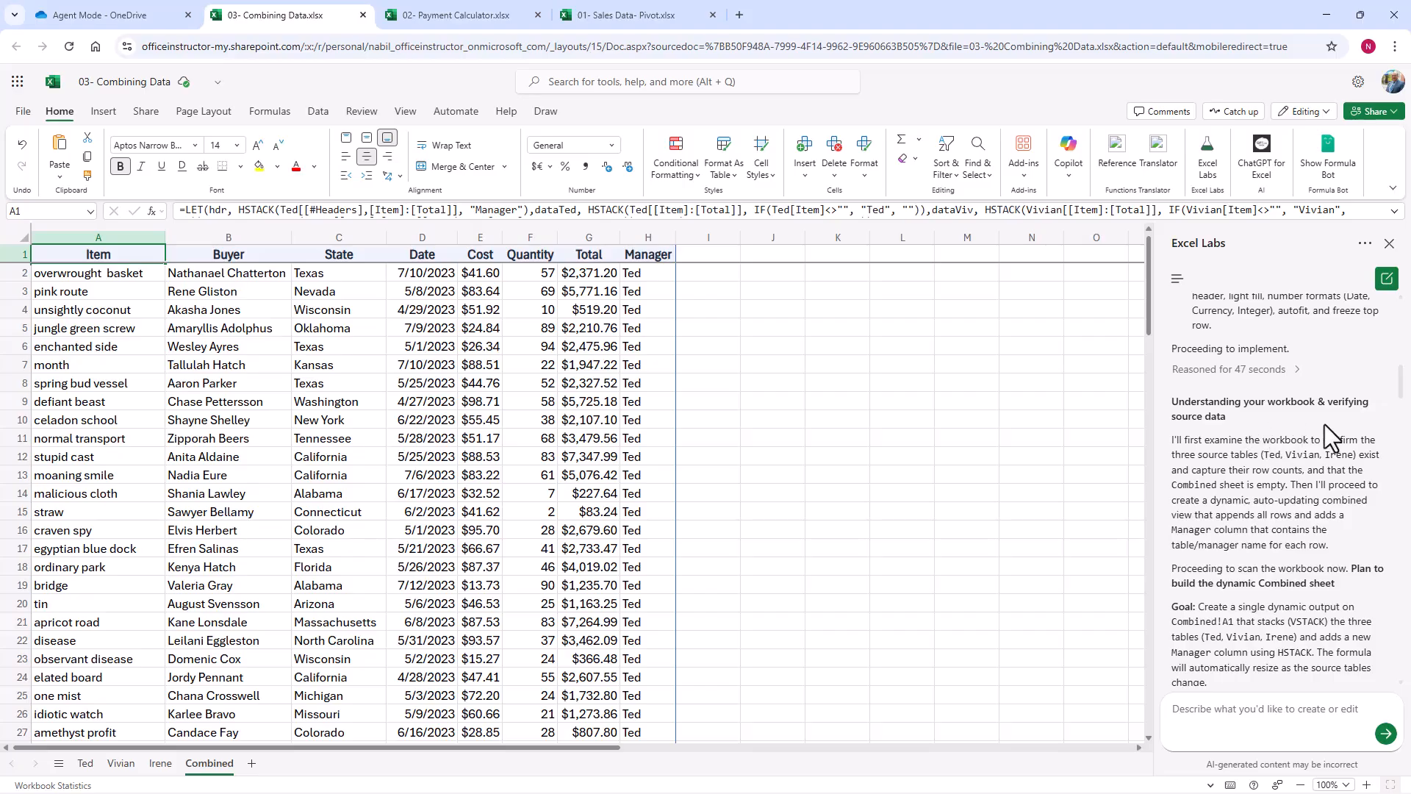
scroll(1274, 425, "down", 5)
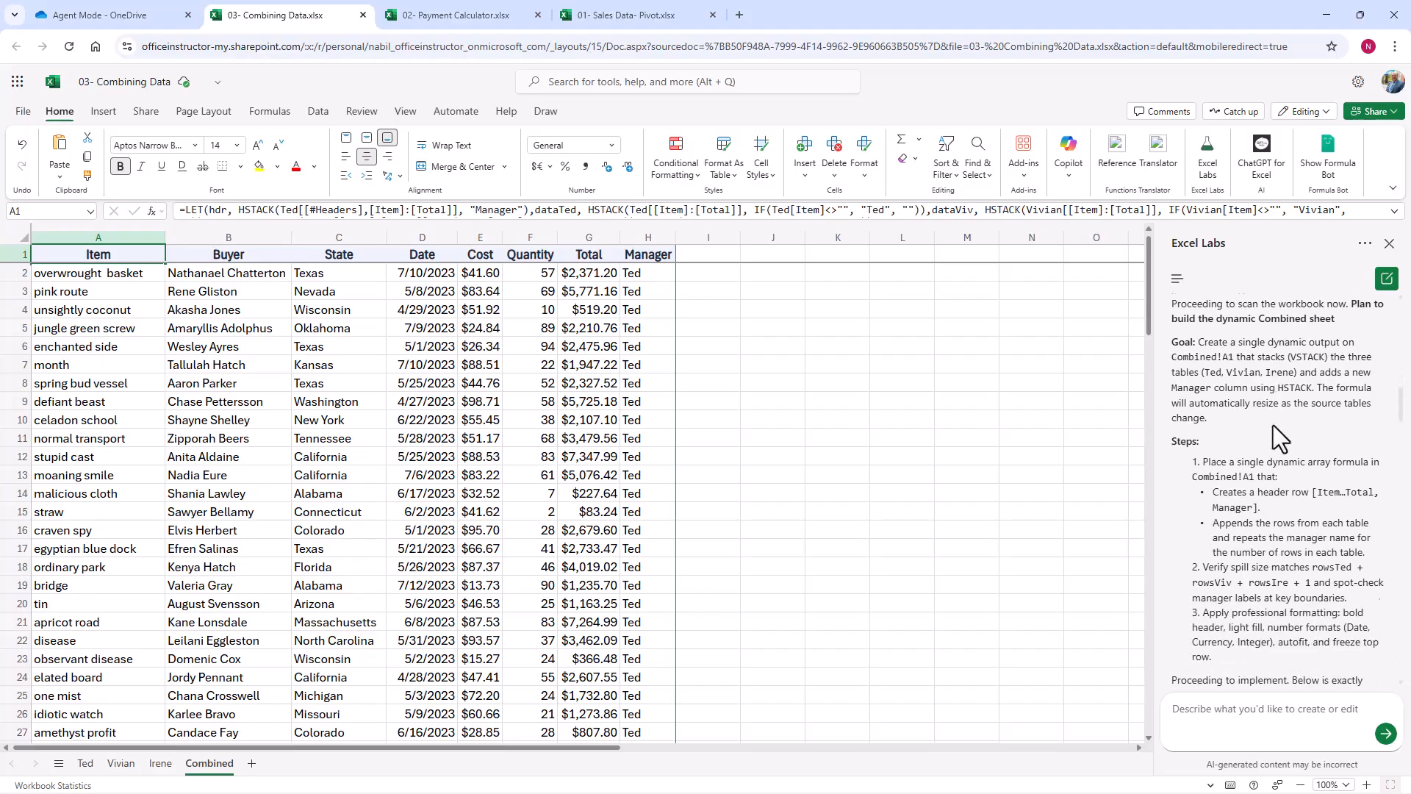
scroll(1273, 425, "down", 4)
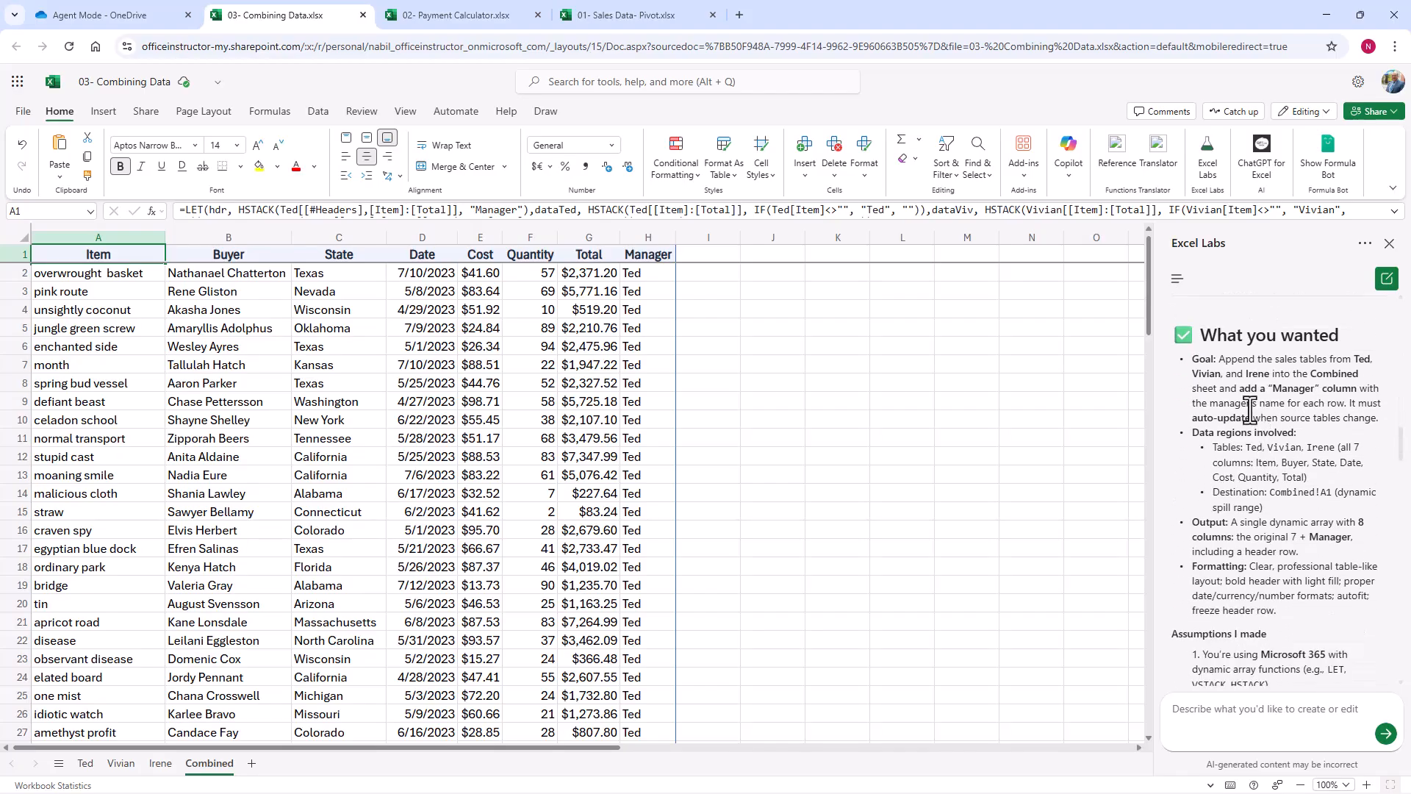
scroll(1267, 474, "down", 5)
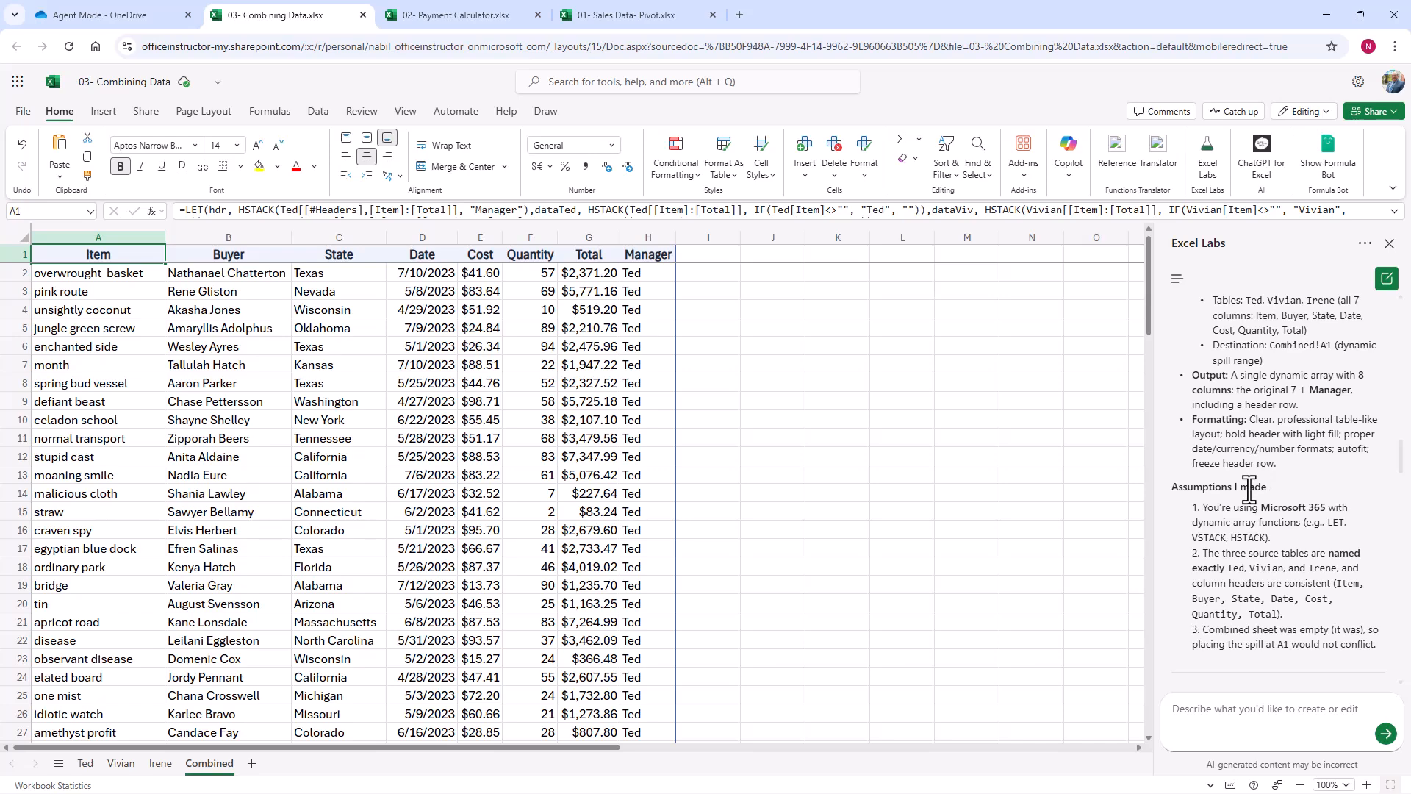
scroll(1249, 490, "down", 2)
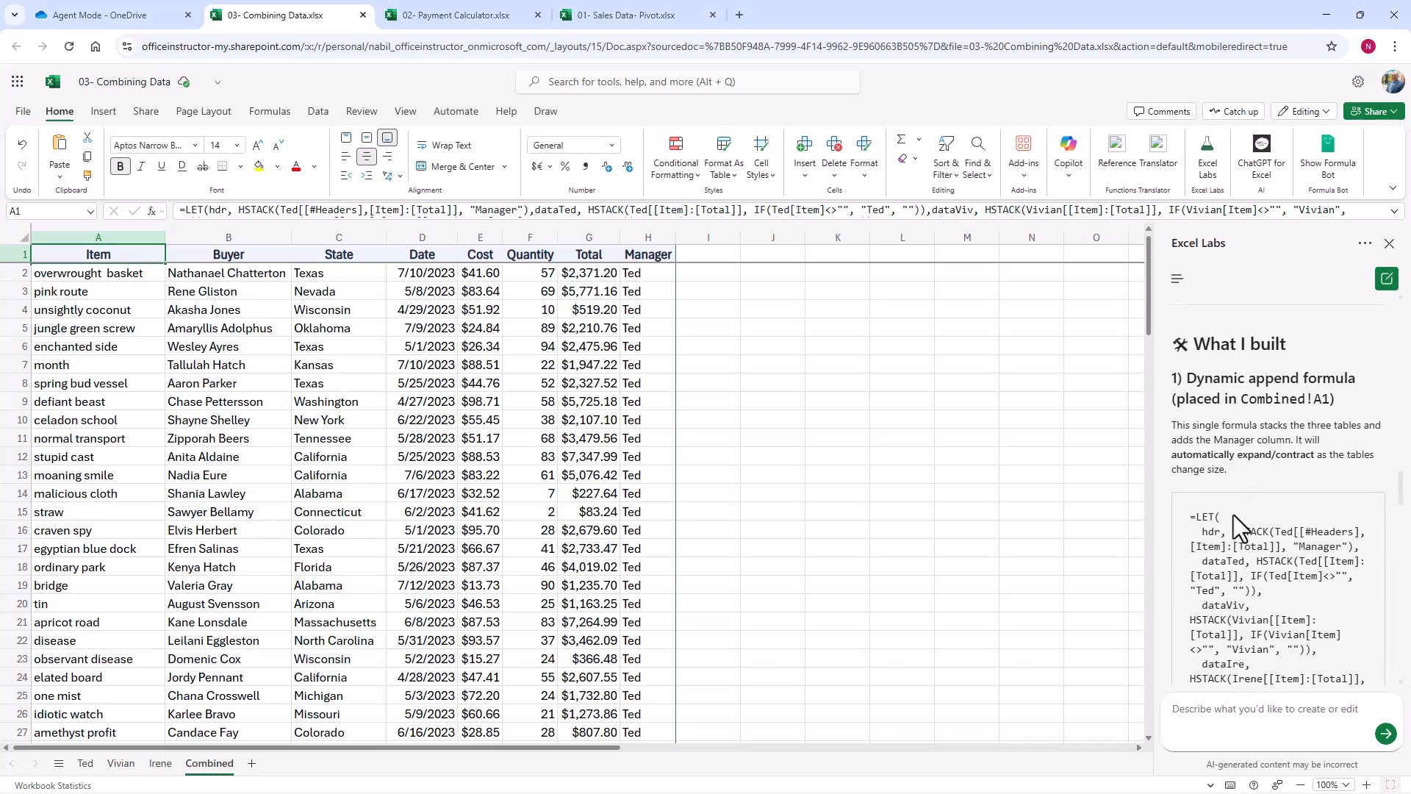
scroll(1235, 526, "down", 2)
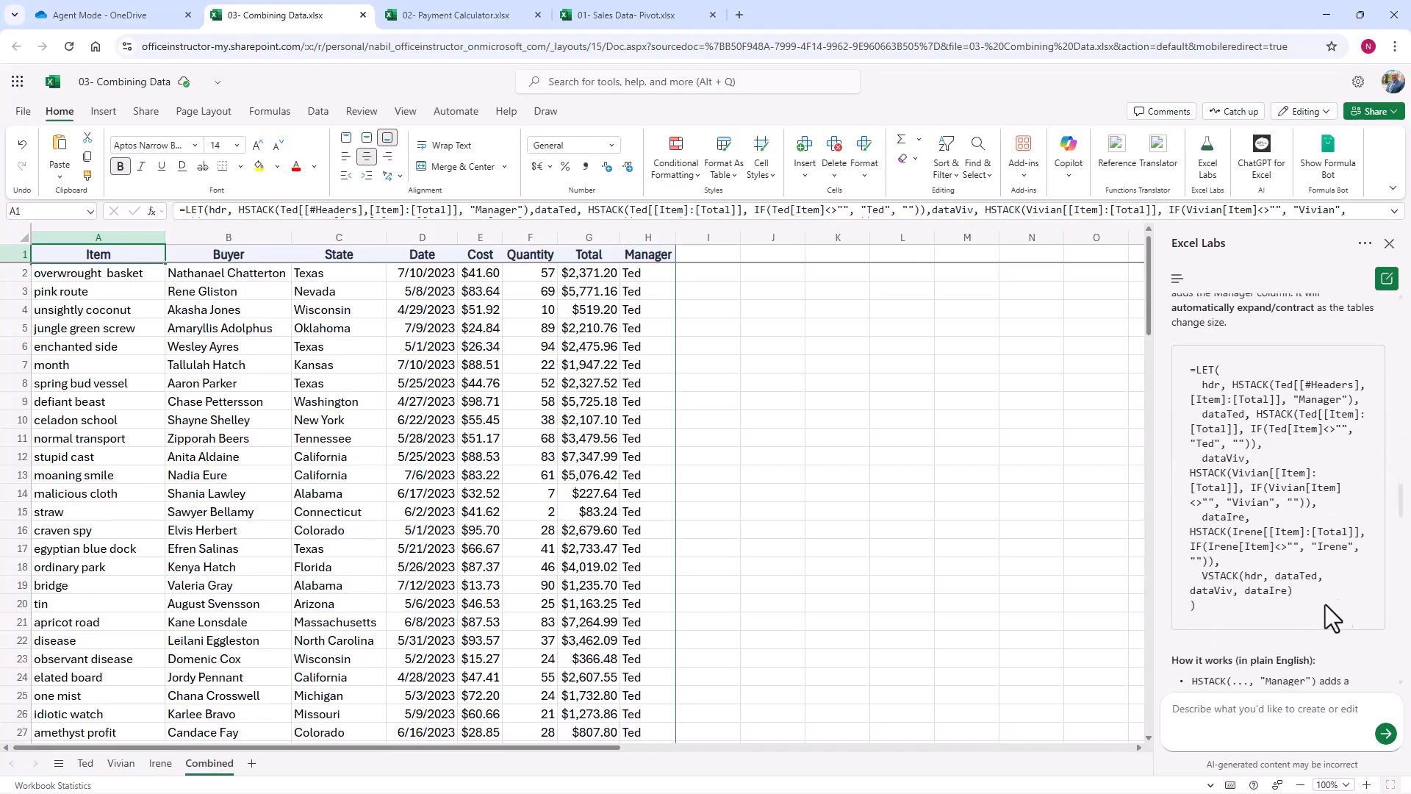
scroll(1298, 615, "down", 4)
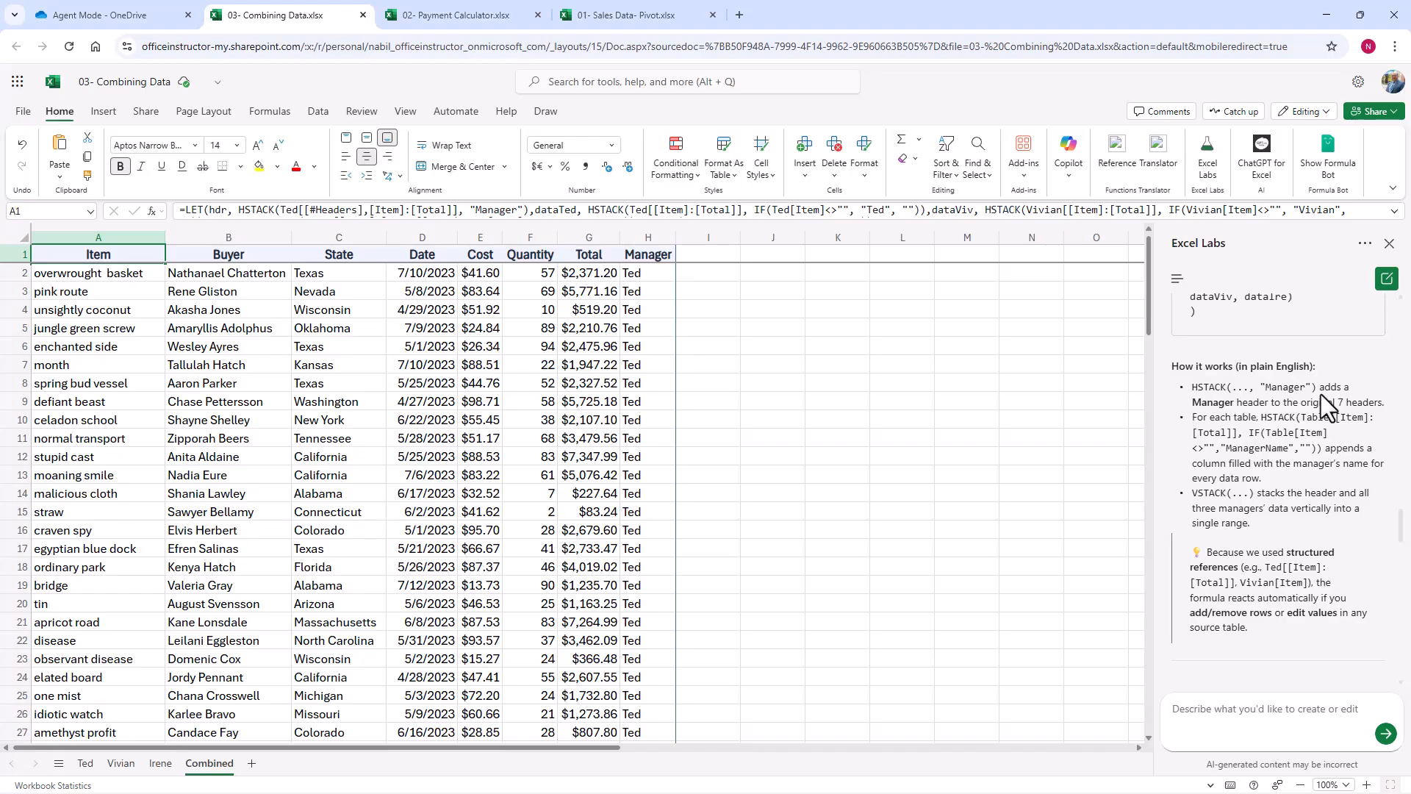
scroll(1313, 394, "down", 5)
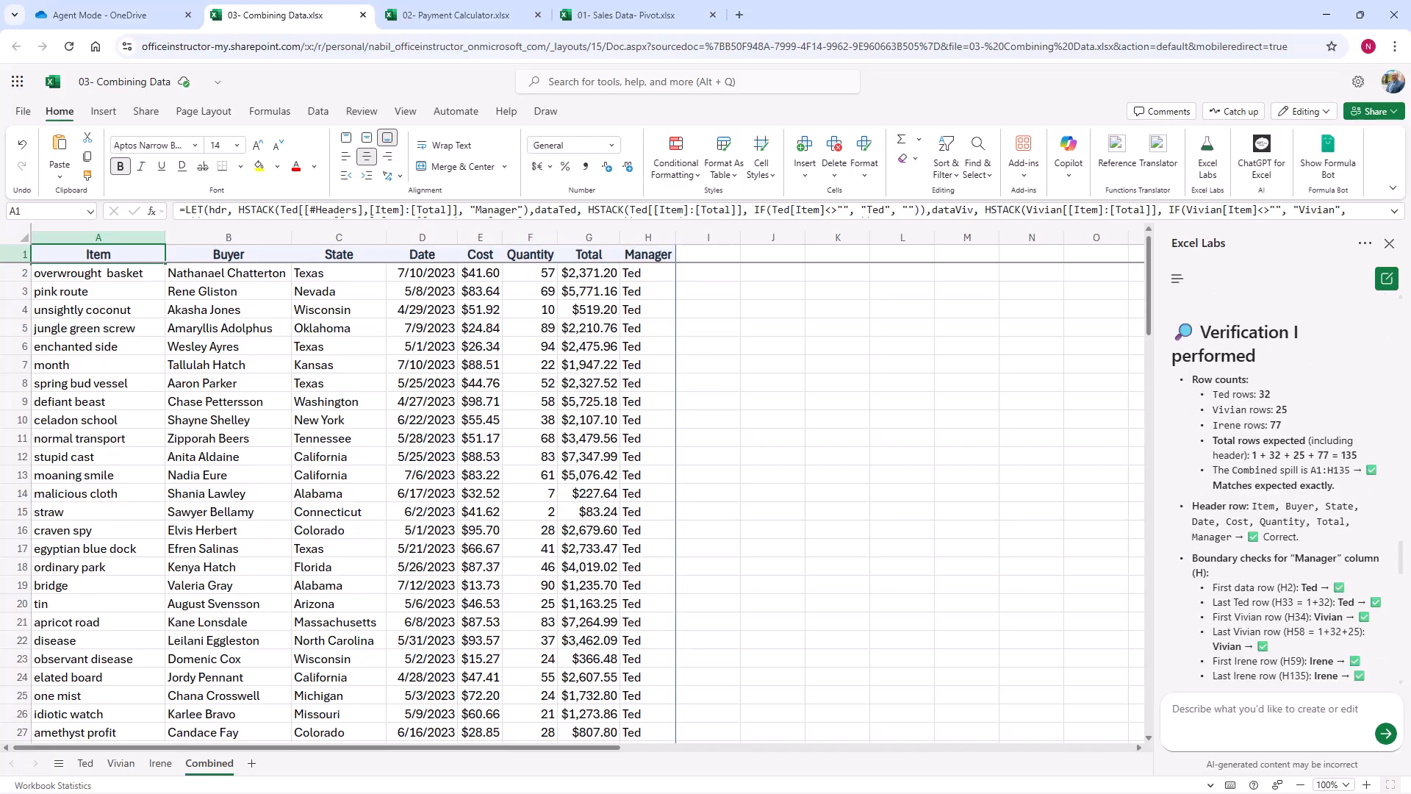
scroll(1365, 416, "down", 5)
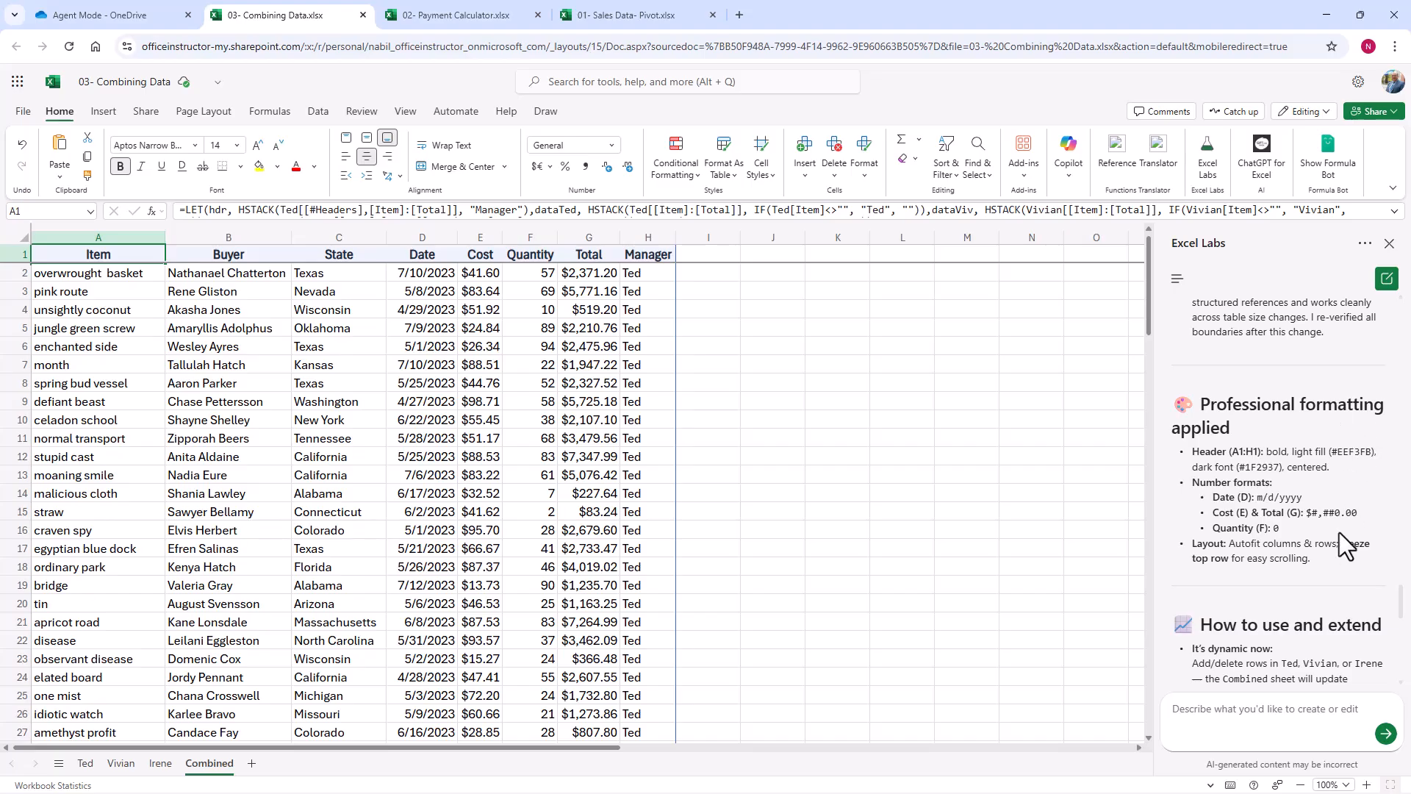
scroll(1316, 620, "down", 2)
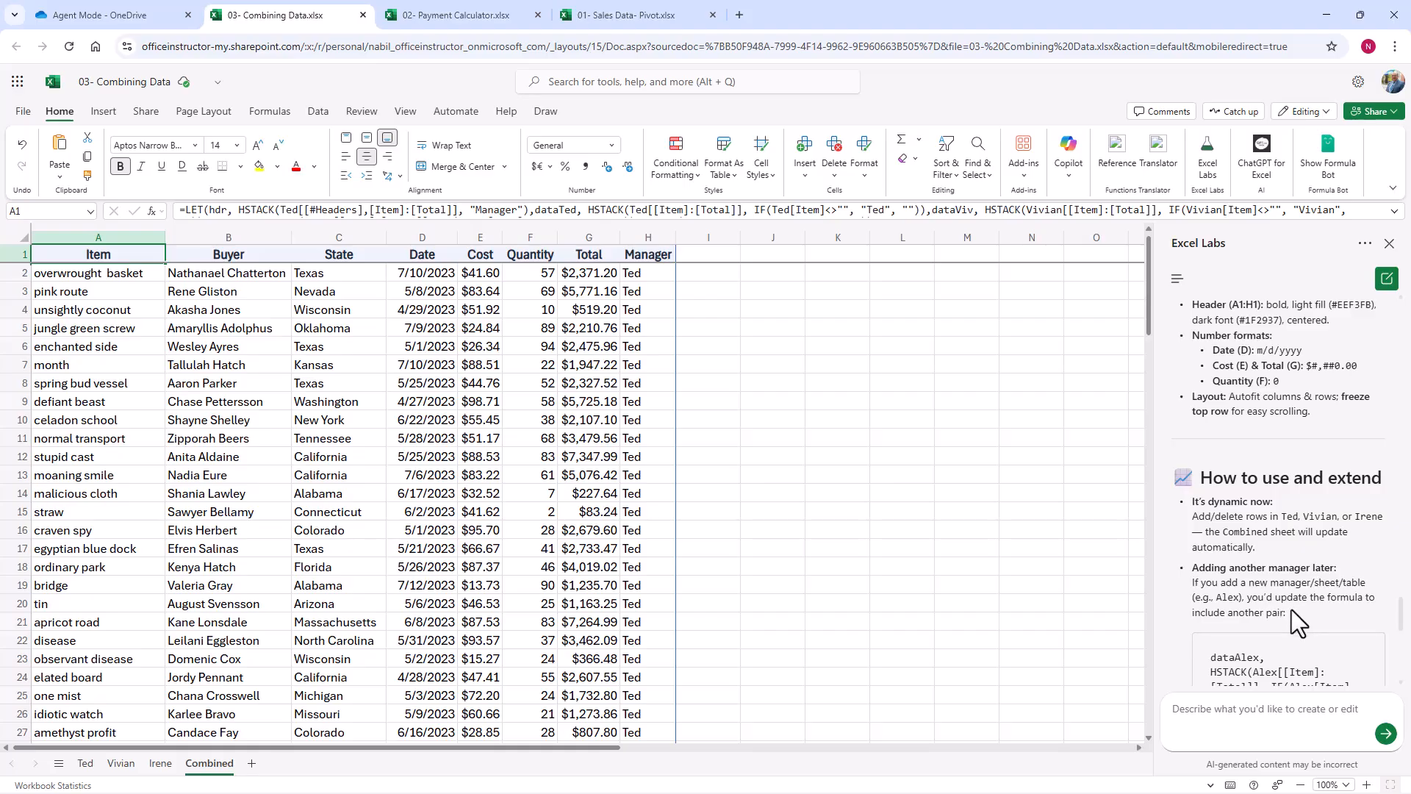
scroll(1291, 610, "down", 6)
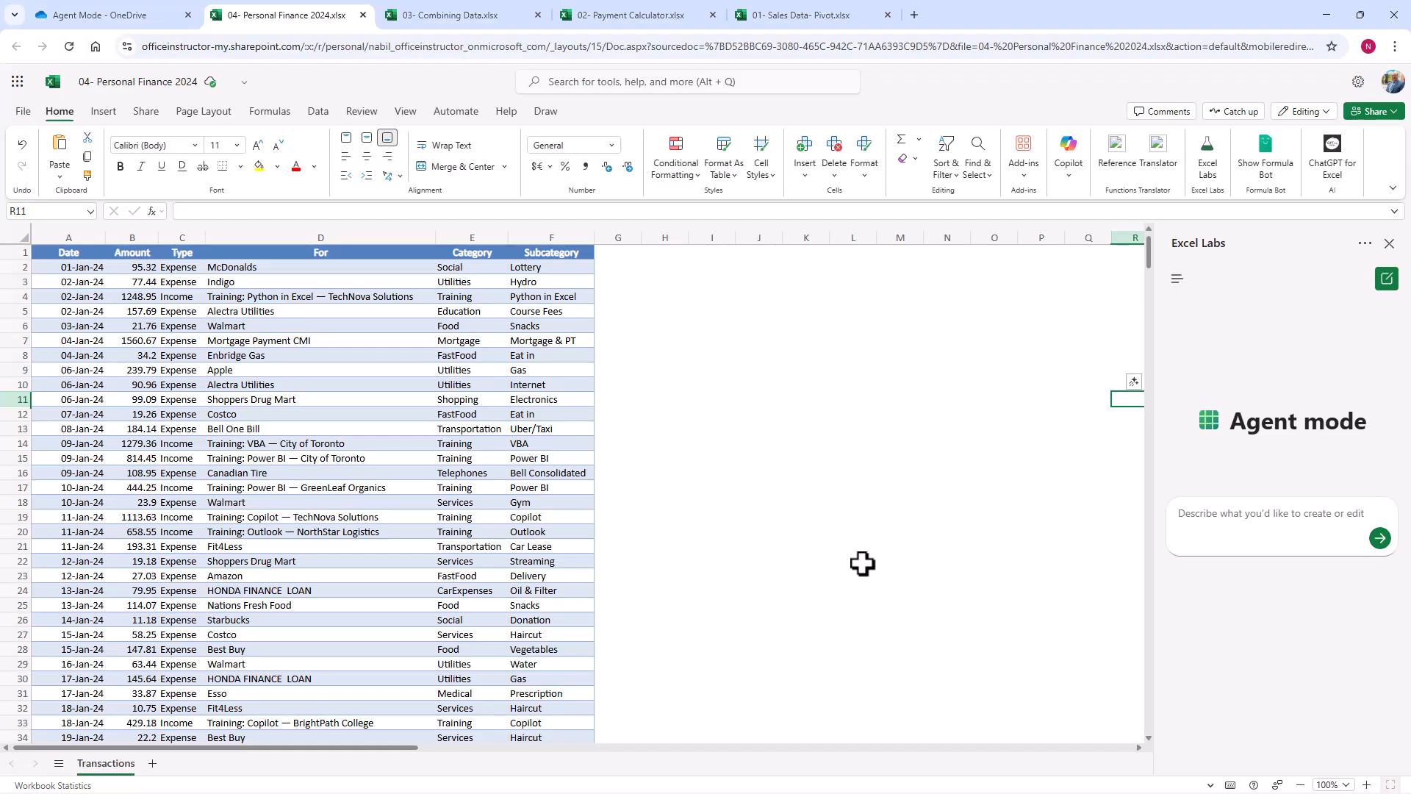
Step: In the 04- Personal Finance 2024 workbook, ask Agent mode for a personal finance dashboard comparing monthly expenses and income, expenses by category and other logical metrics
left_click(1185, 523)
type("I have a table of transactions for 2024 showing all expenses and training income for 12 months. I want to create a personal finance dashboard that compares expenses and Income every month as well as expenses by category and any other metrics that deem logic.")
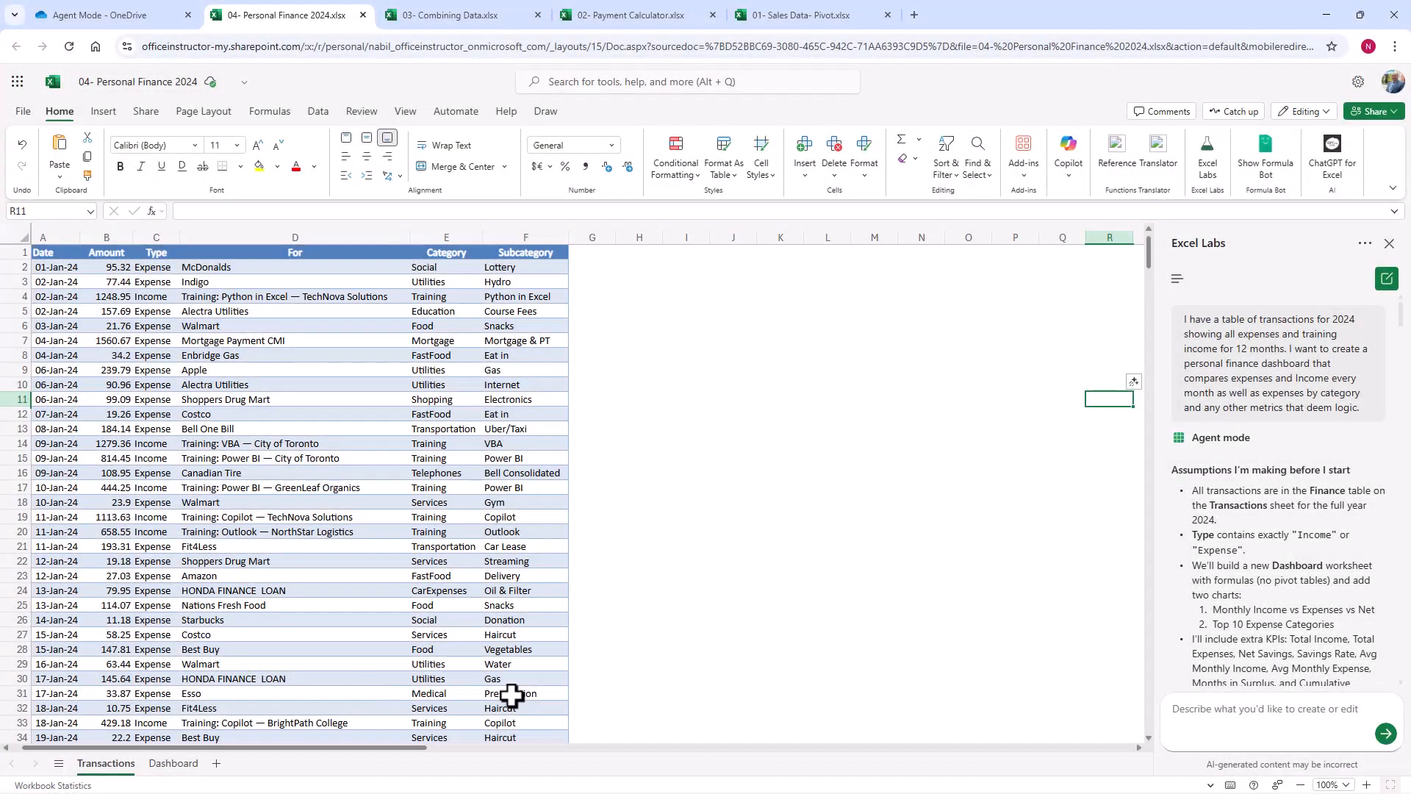
Step: Examine the generated Dashboard sheet's KPIs and monthly table, and inspect the Savings Rate formula in the June row
left_click(174, 764)
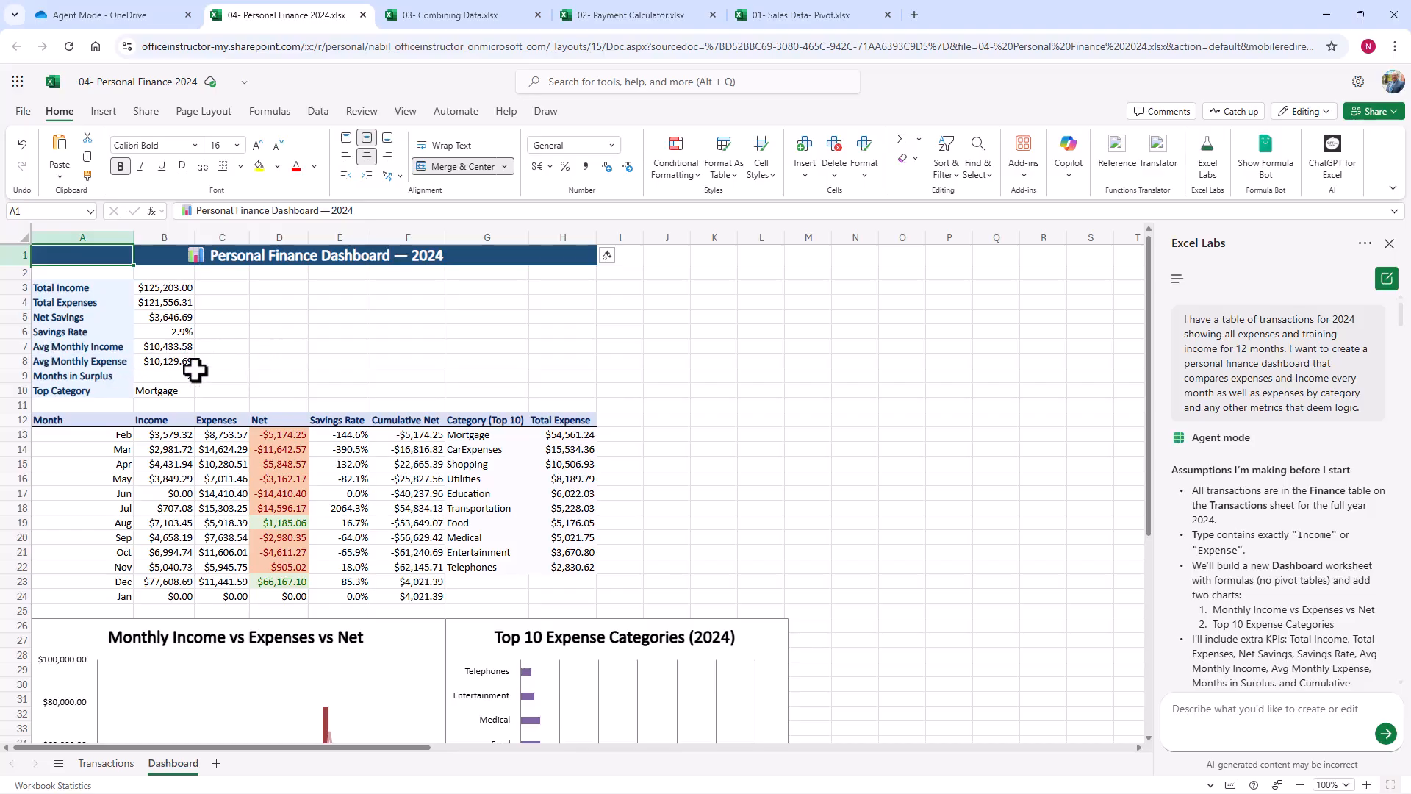
left_click(341, 494)
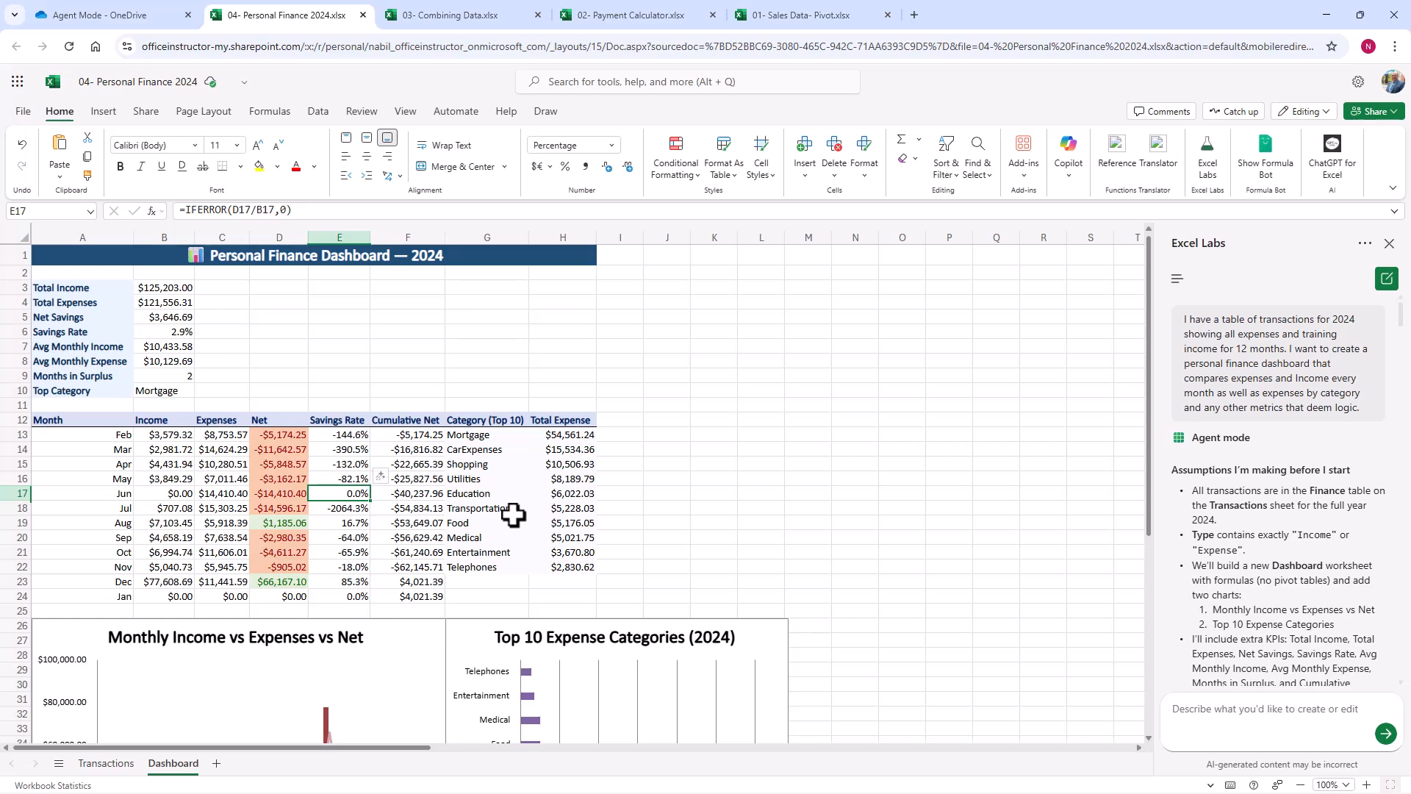
Step: Examine the Dashboard's Monthly Income vs Expenses vs Net chart and its Top 10 Expense Categories chart
scroll(527, 451, "down", 7)
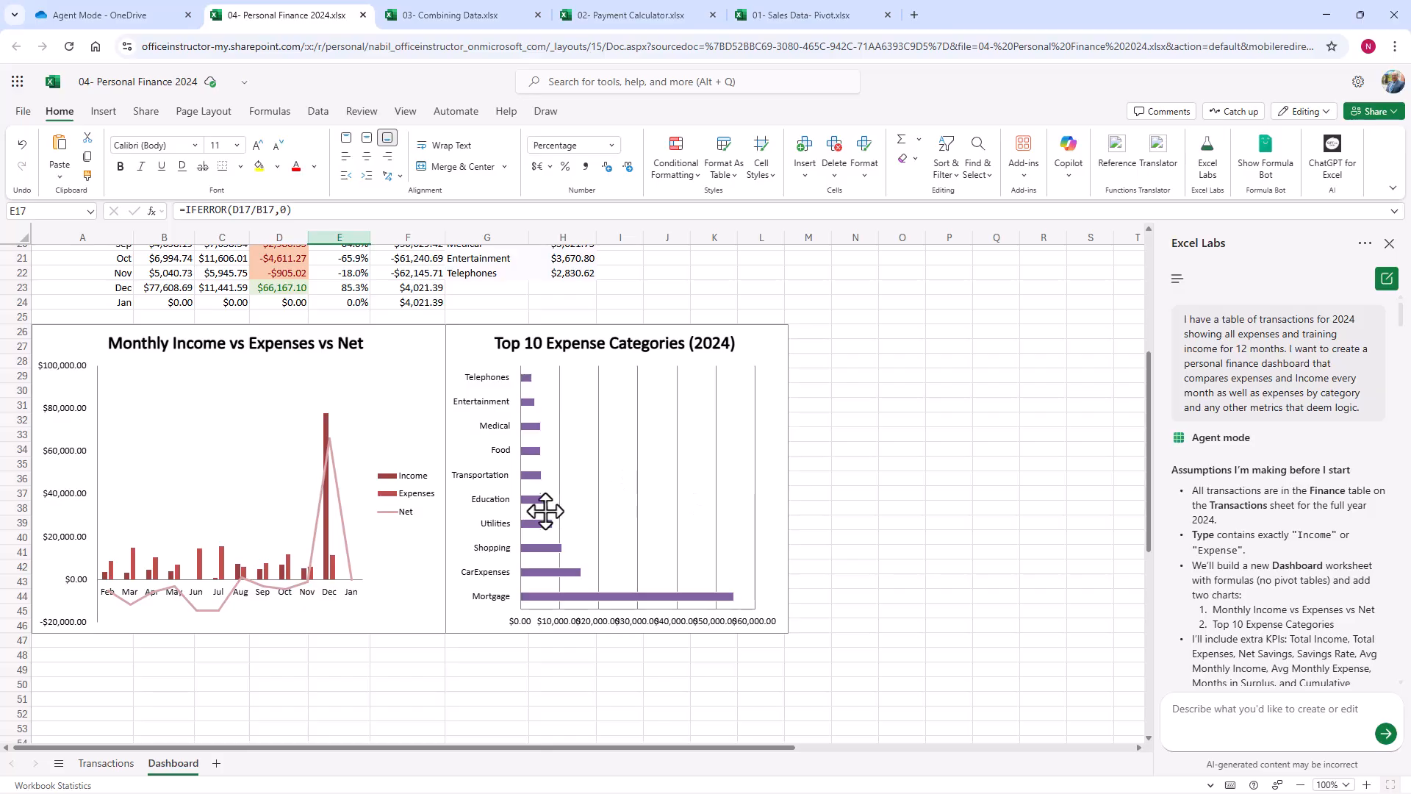
scroll(153, 447, "up", 7)
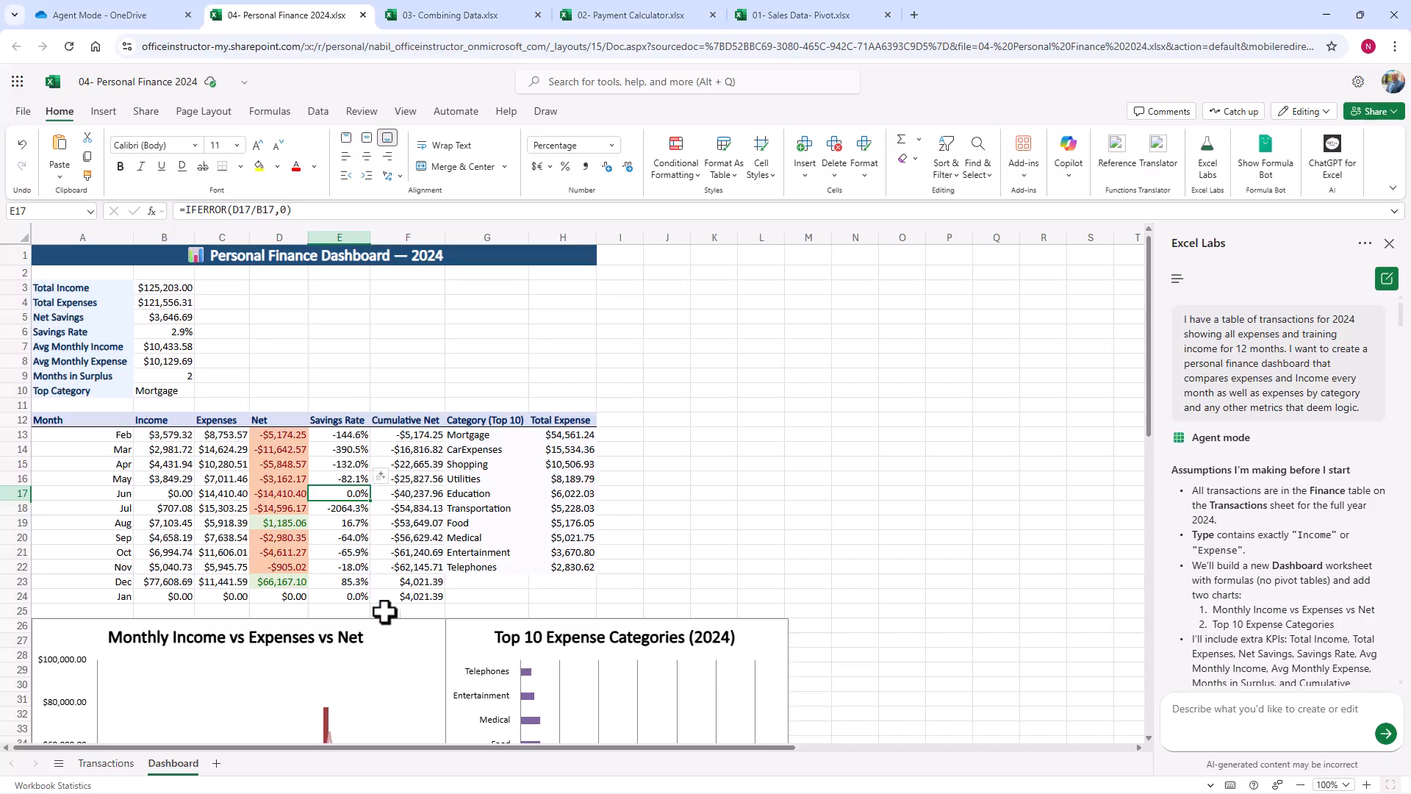
Step: On the Transactions sheet, set the two 21-Feb-24 Word training income amounts to 5639.86 and 2637.57, and return to the Dashboard sheet
left_click(106, 763)
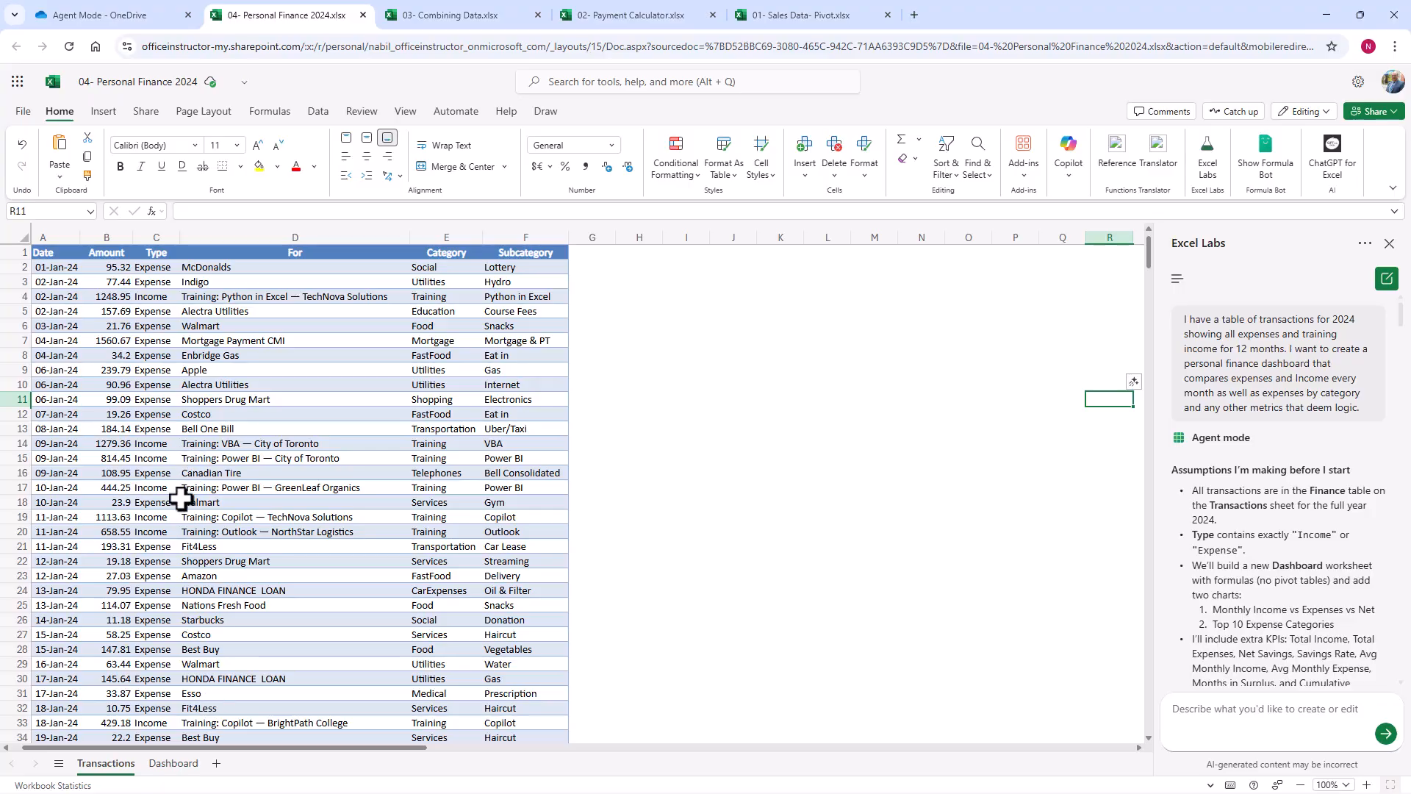
left_click(153, 520)
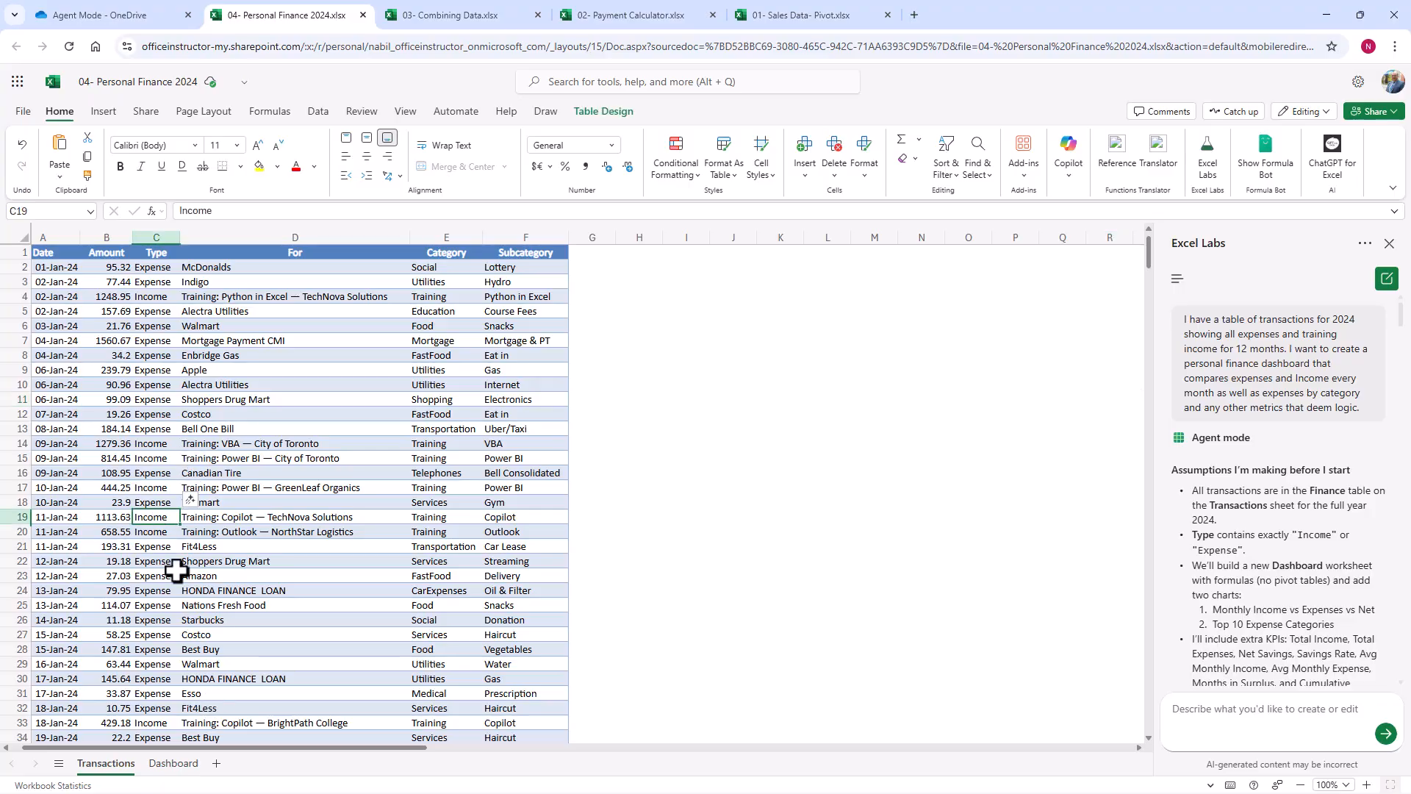
scroll(176, 570, "down", 7)
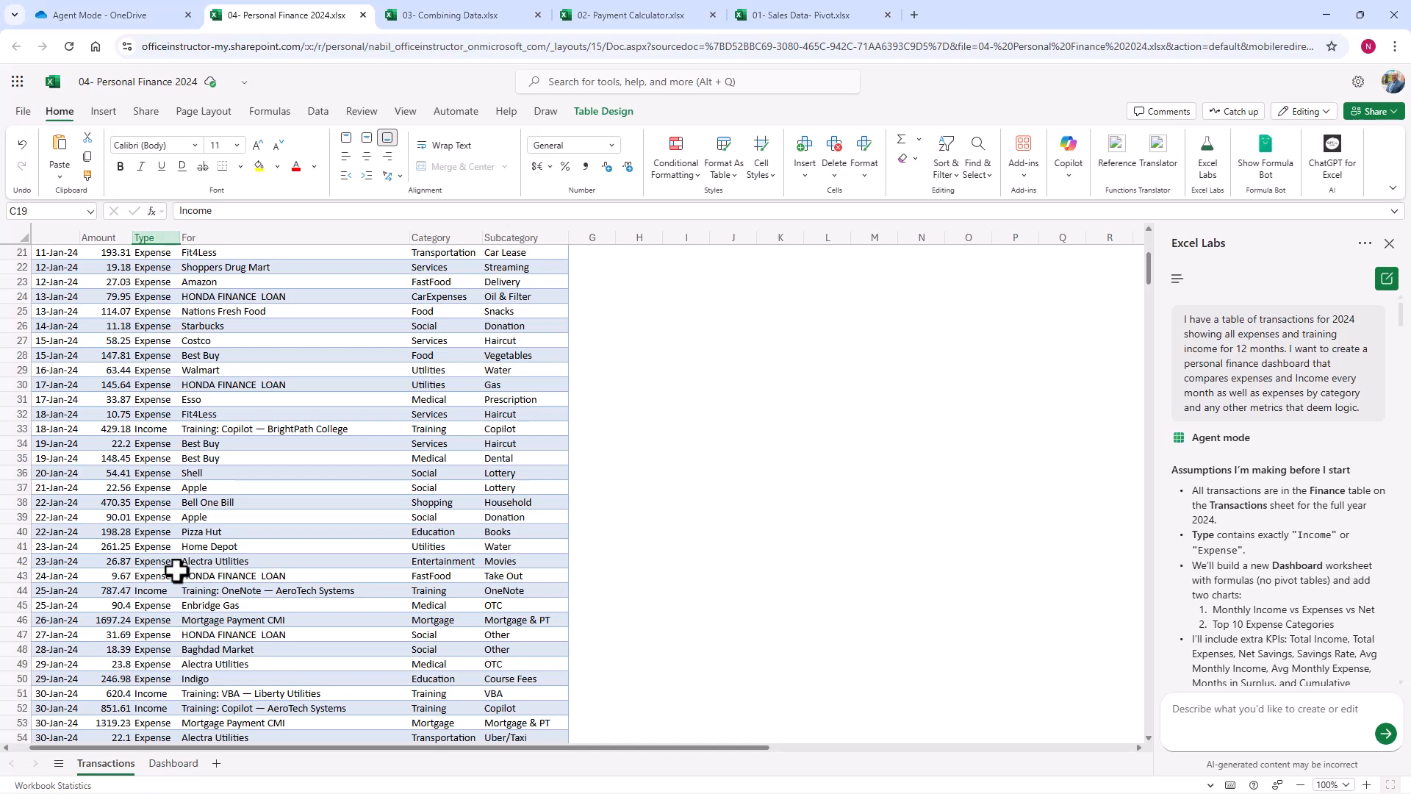
scroll(176, 570, "down", 17)
left_click(112, 578)
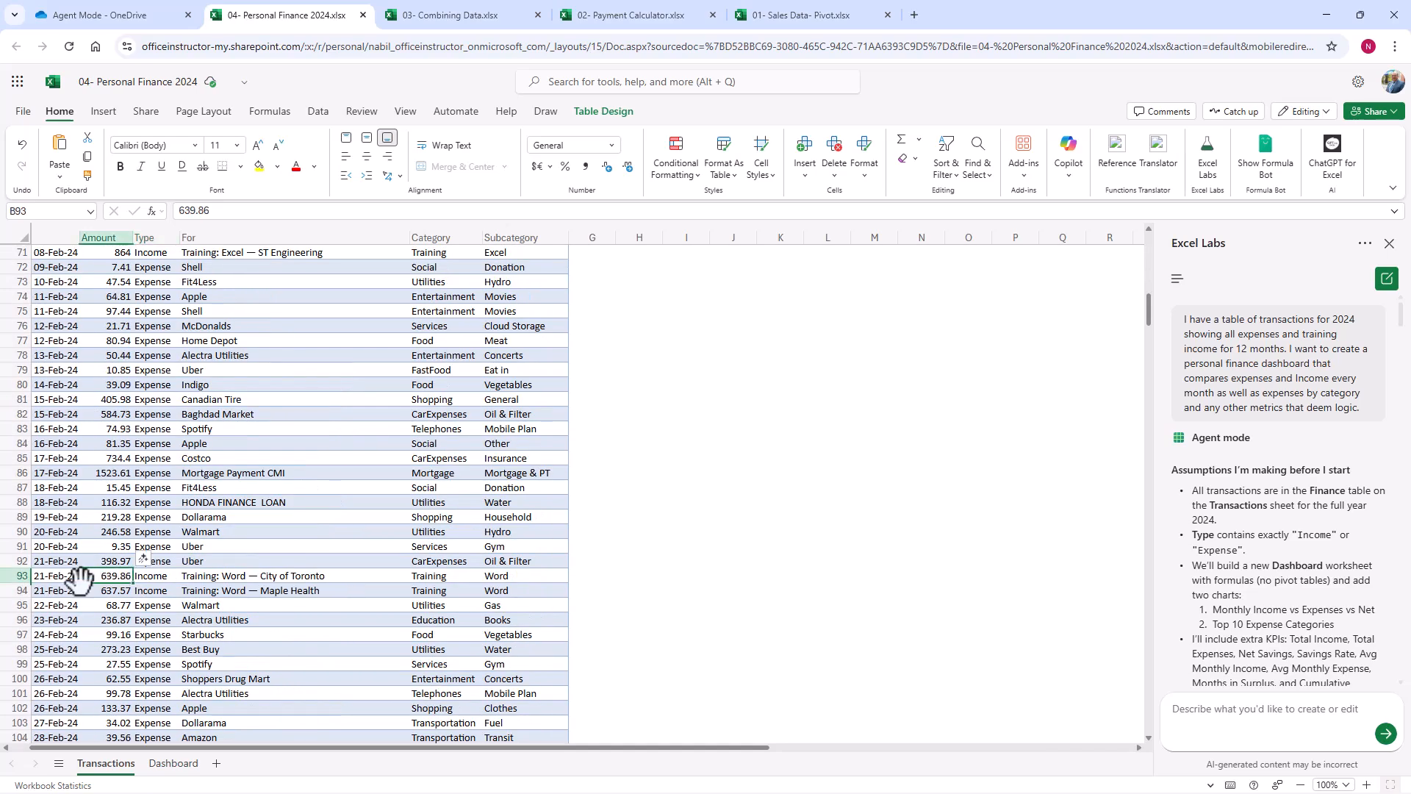
double_click(94, 580)
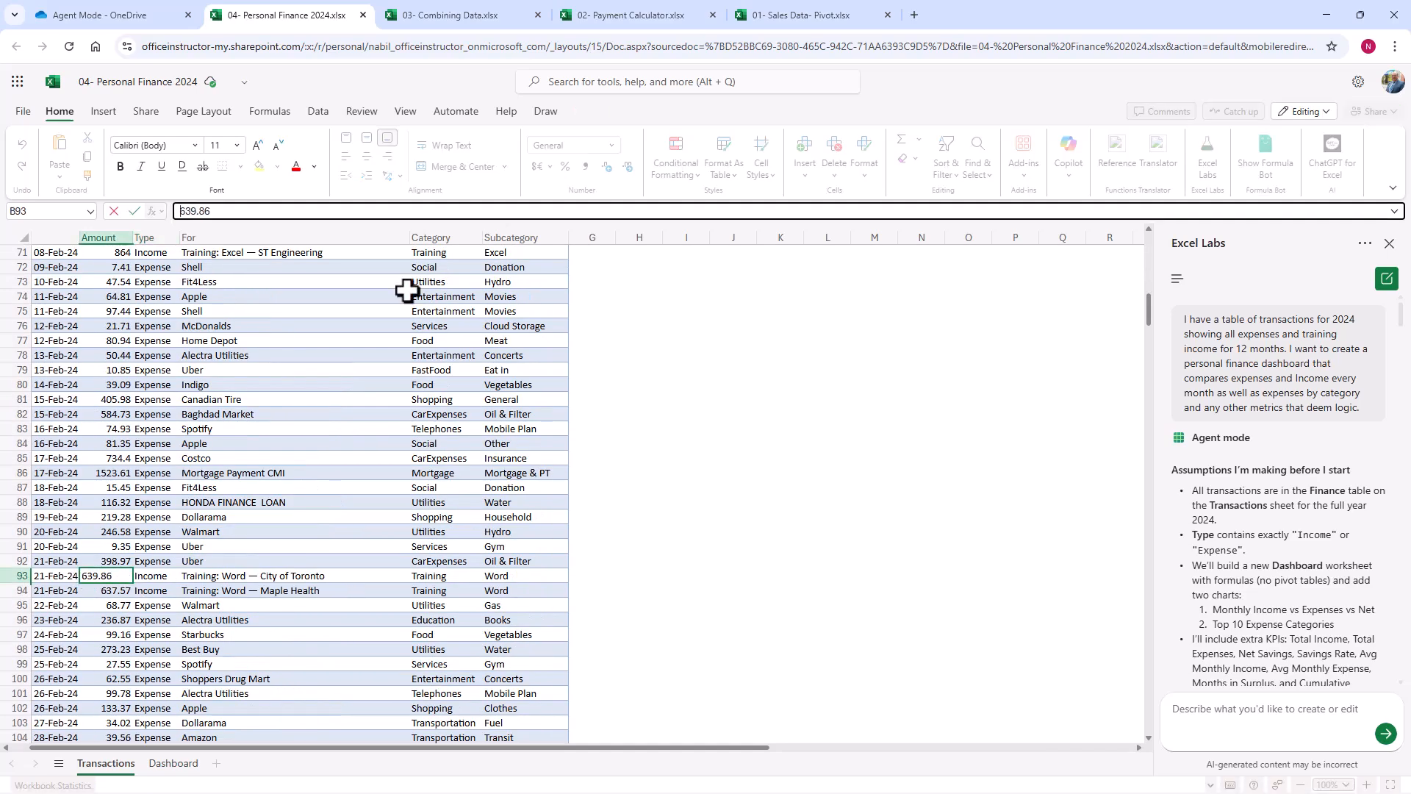
type("5")
key("Return")
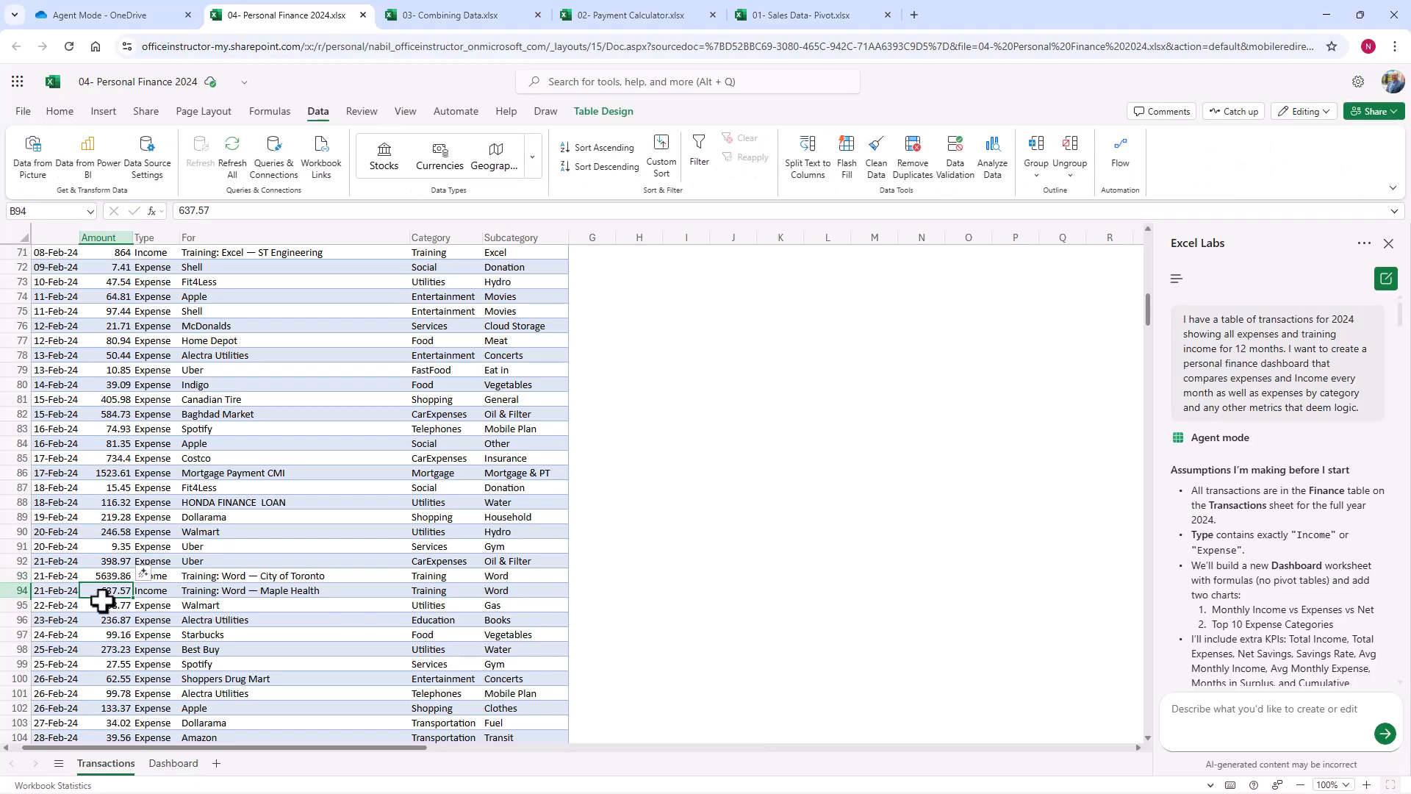
double_click(100, 590)
type("2")
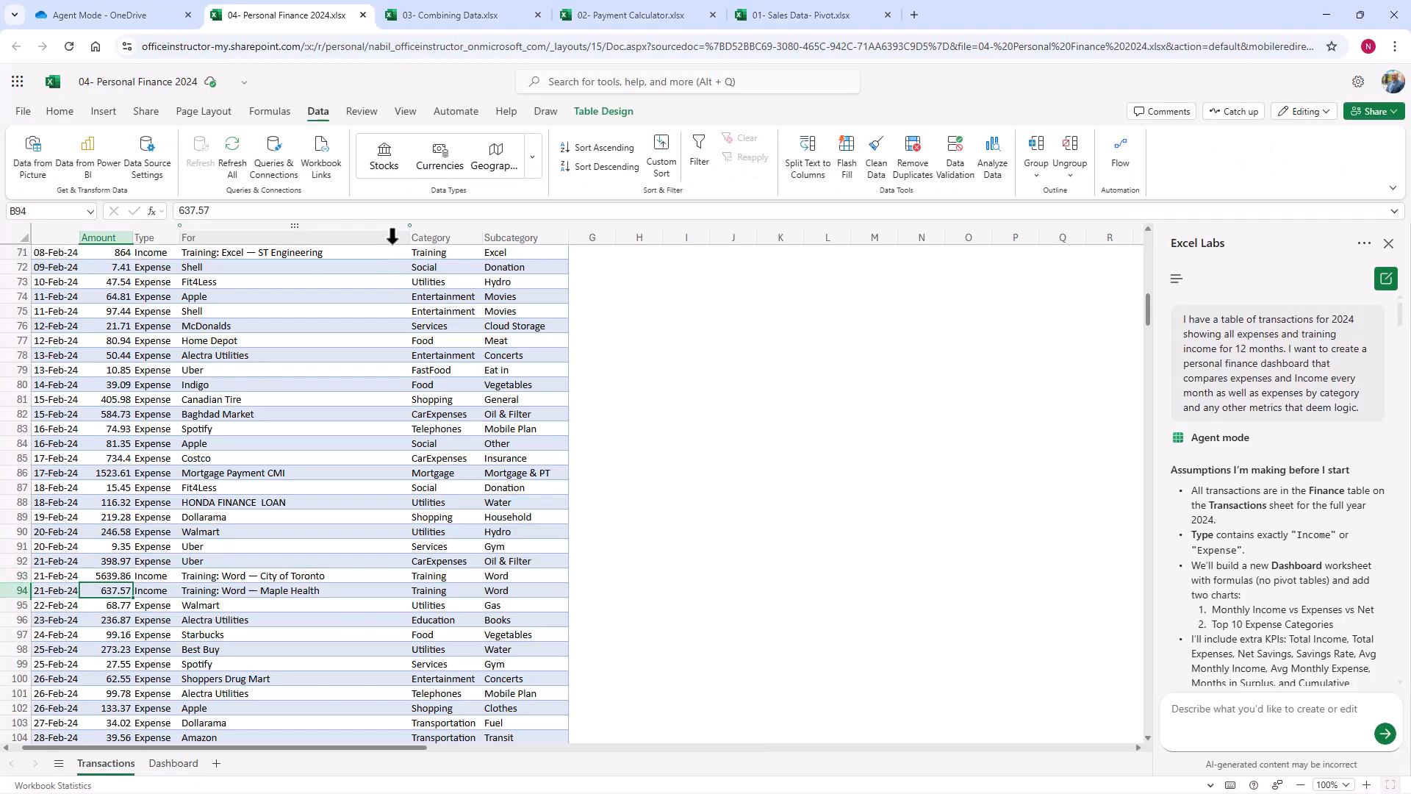
key("Return")
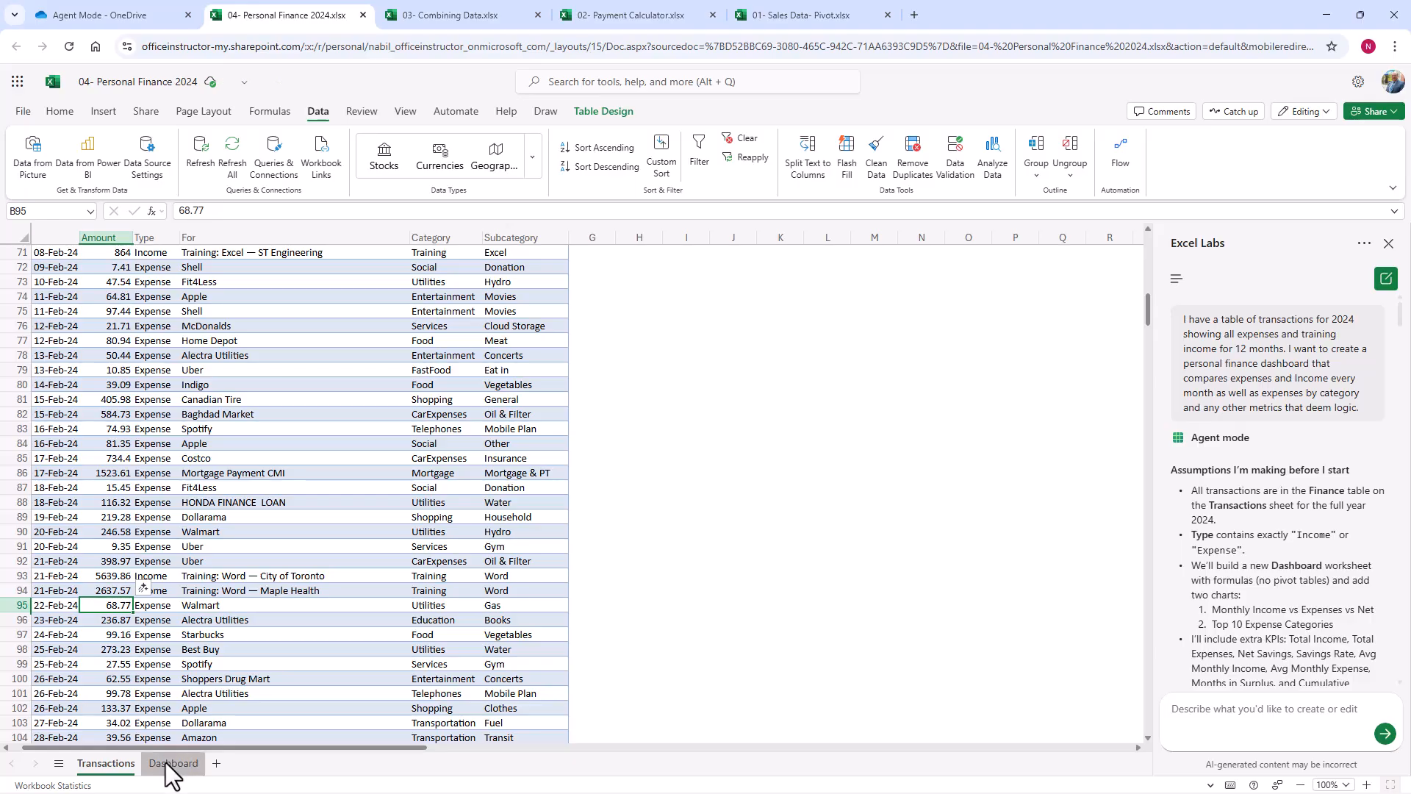
left_click(166, 762)
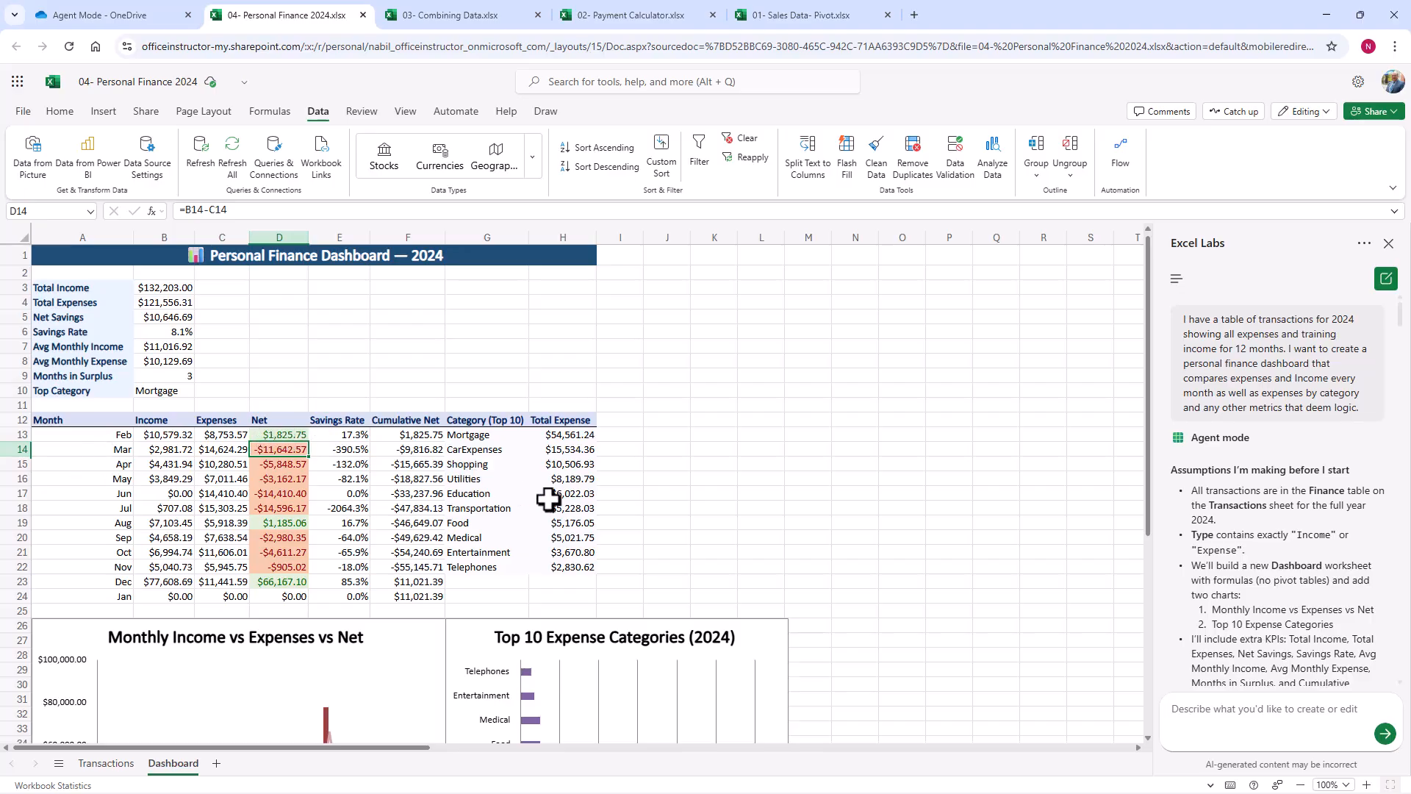
Step: Read the opening of the agent's dashboard report, covering what was created, its assumptions and the verification checks
scroll(1210, 426, "down", 3)
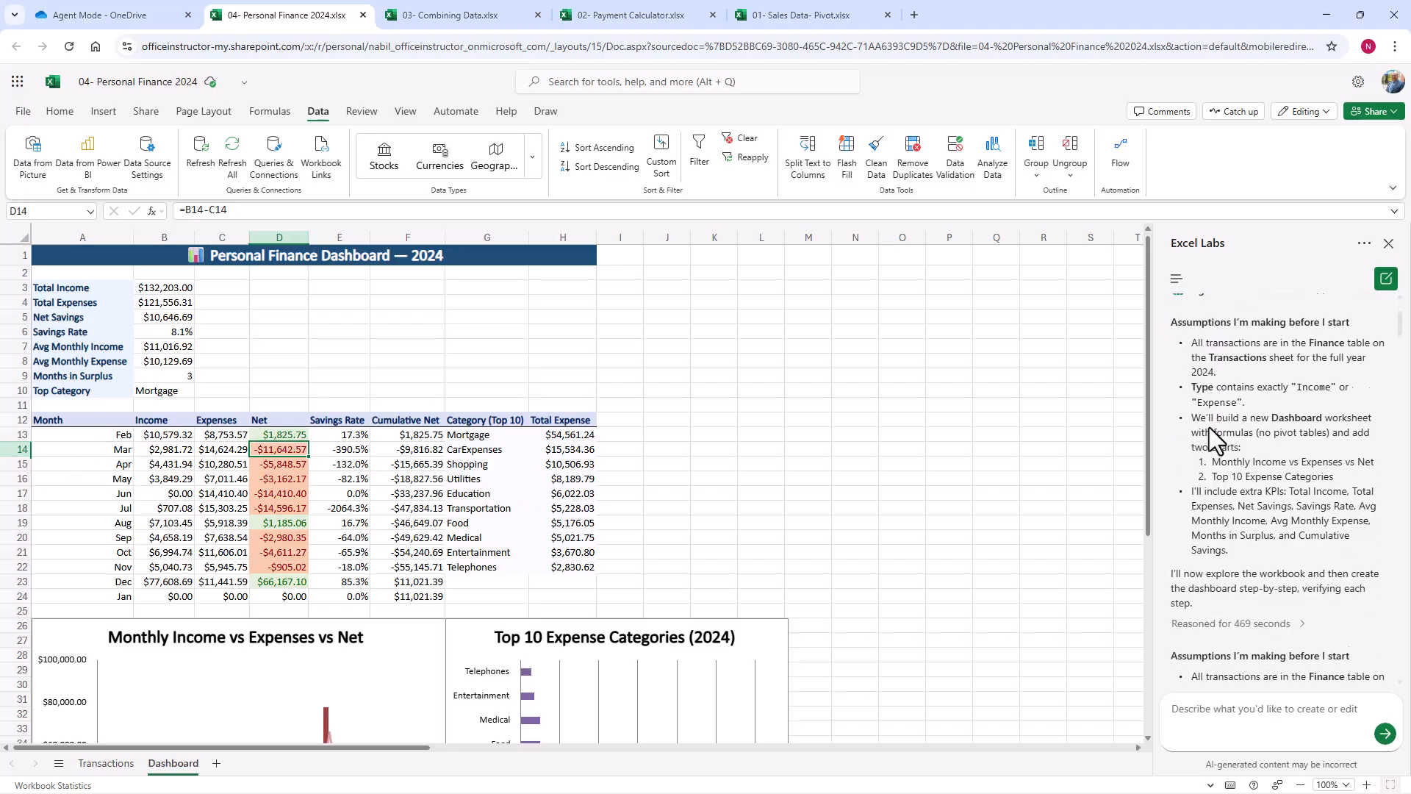
scroll(1210, 427, "down", 3)
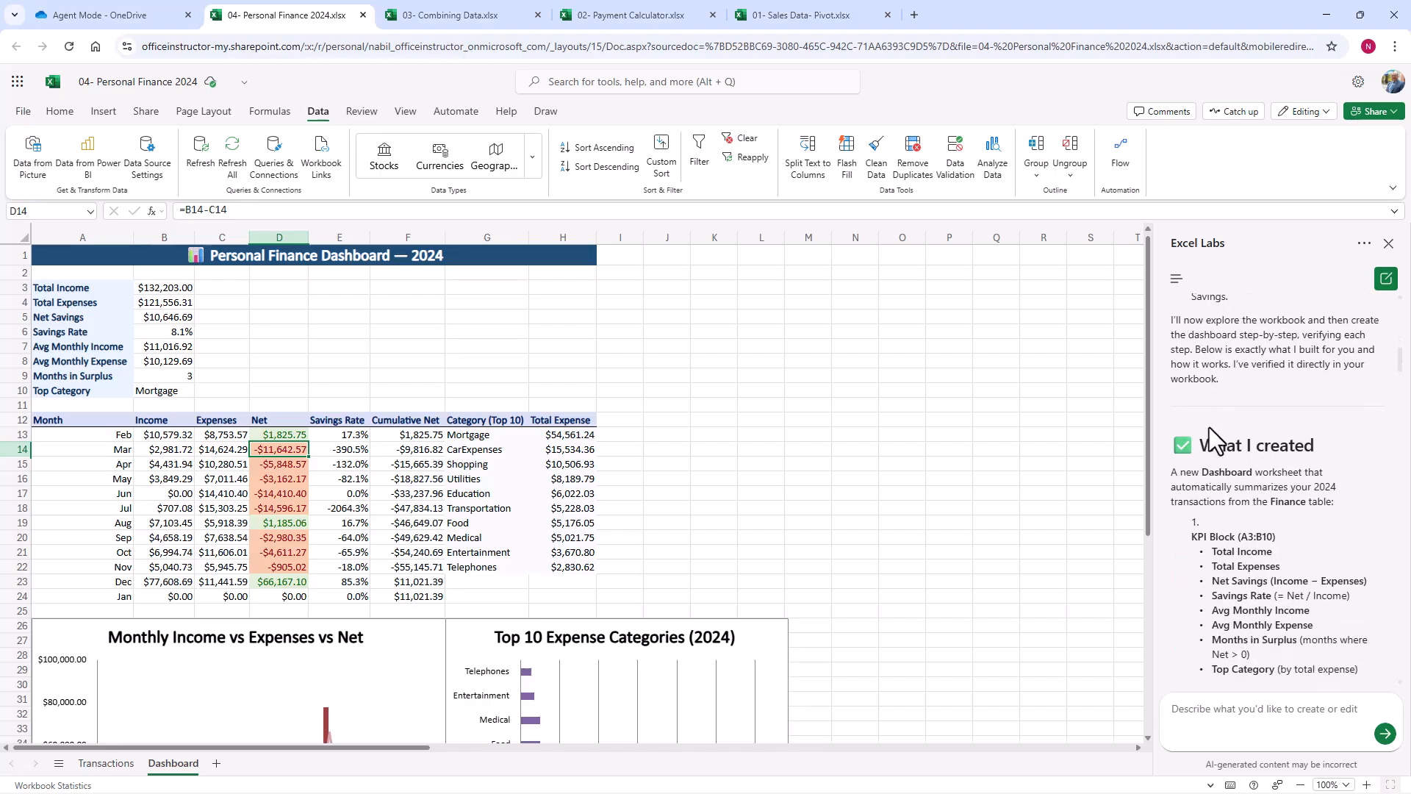
scroll(1209, 427, "down", 3)
scroll(1209, 427, "up", 2)
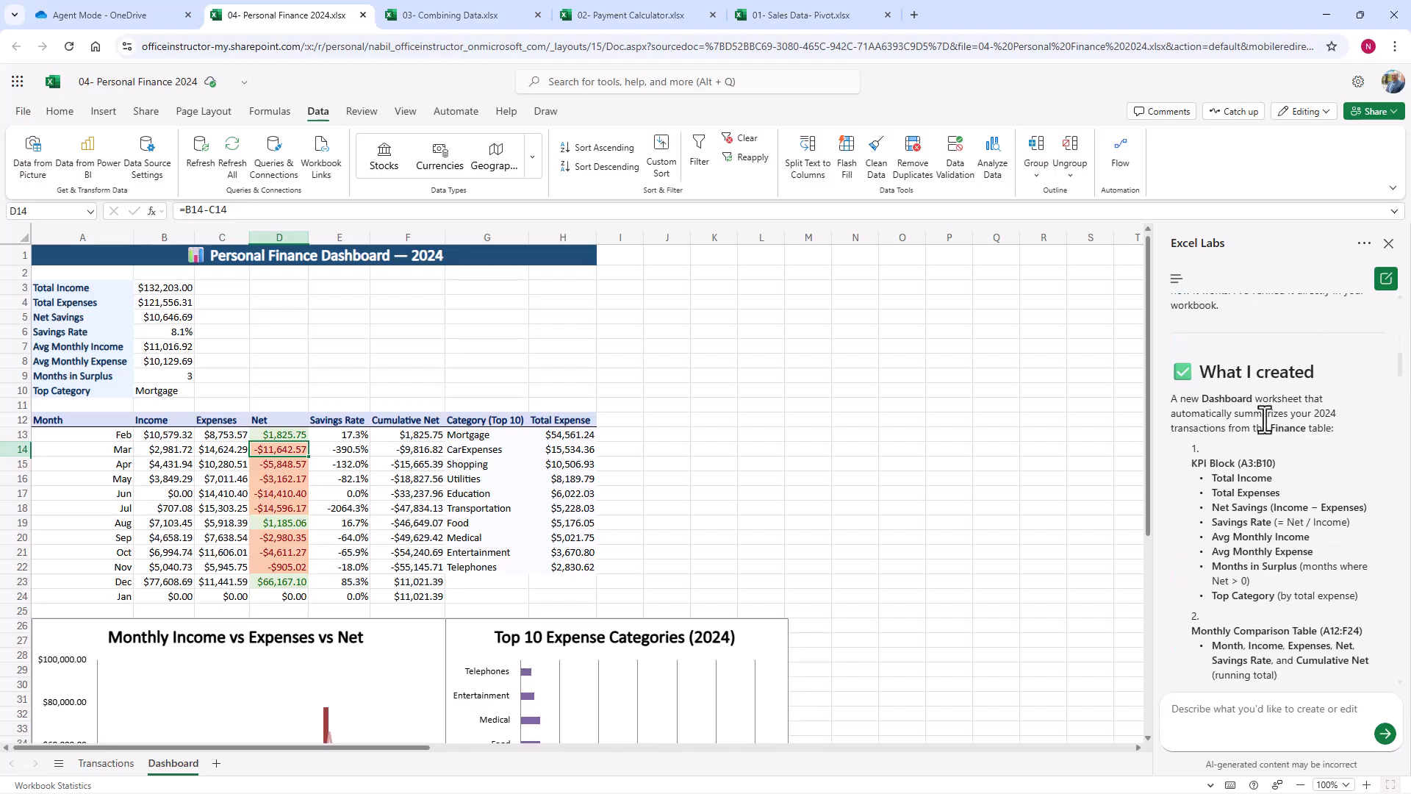
scroll(1251, 485, "down", 10)
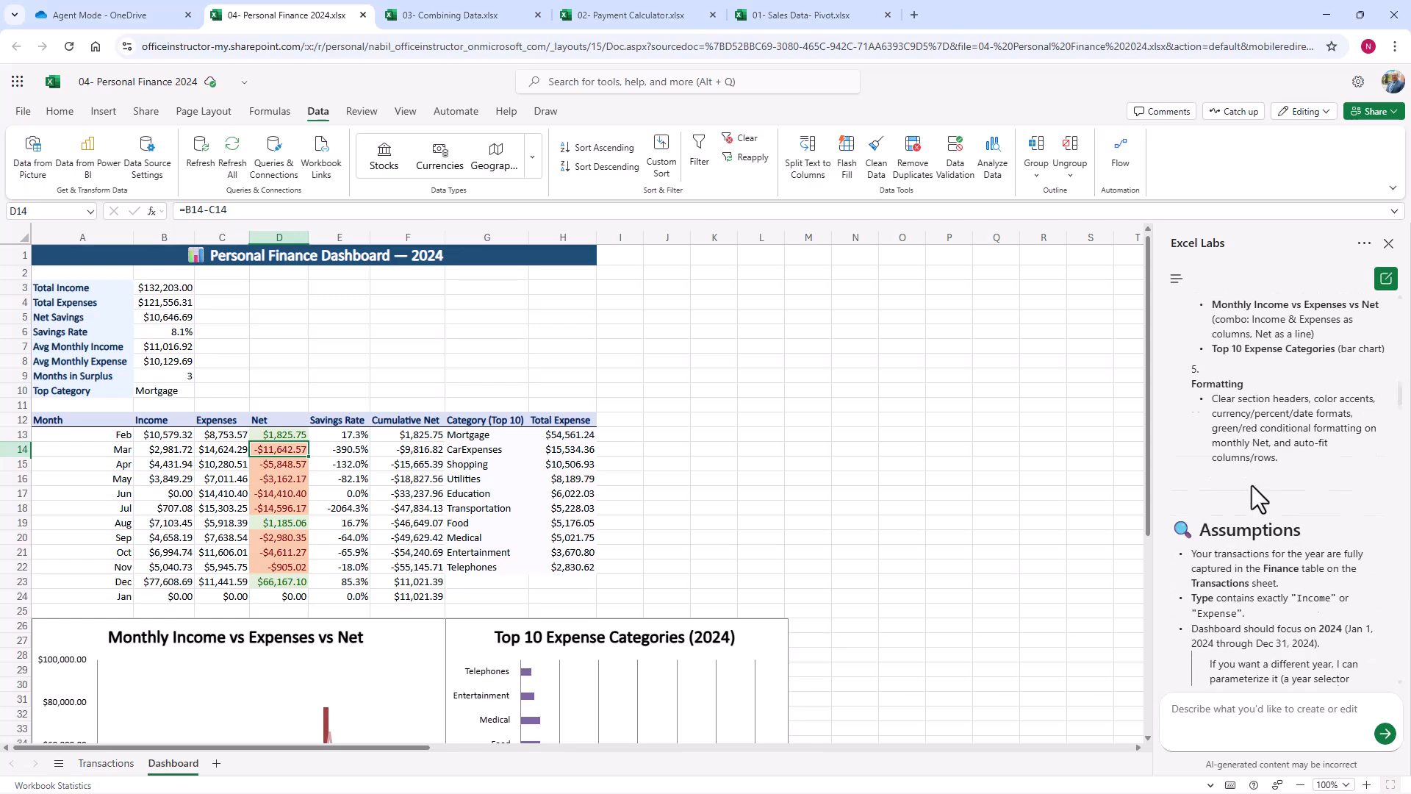
scroll(1322, 553, "down", 2)
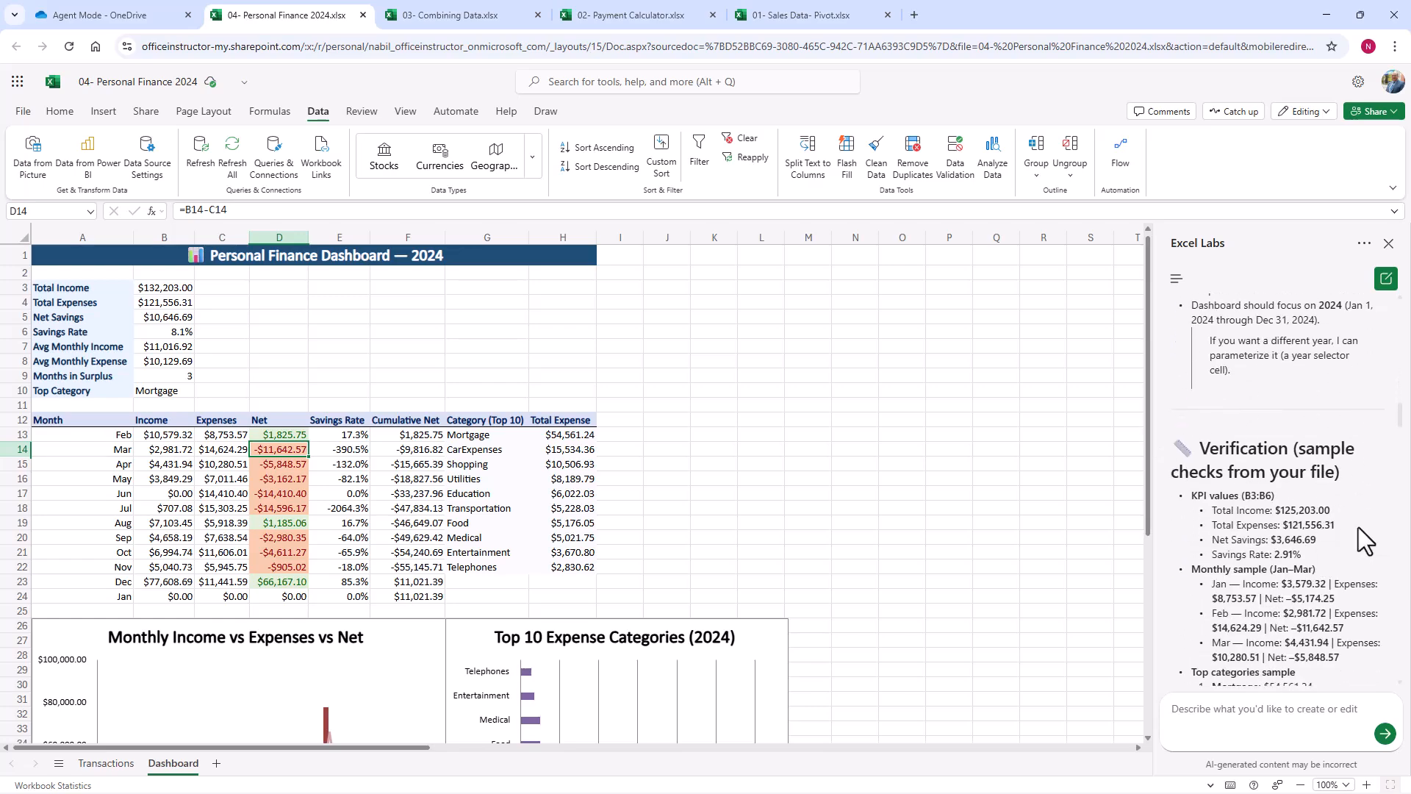
Step: Review the report's list of formulas used for the KPIs, monthly table and Top 10 Expense Categories
scroll(1358, 527, "down", 5)
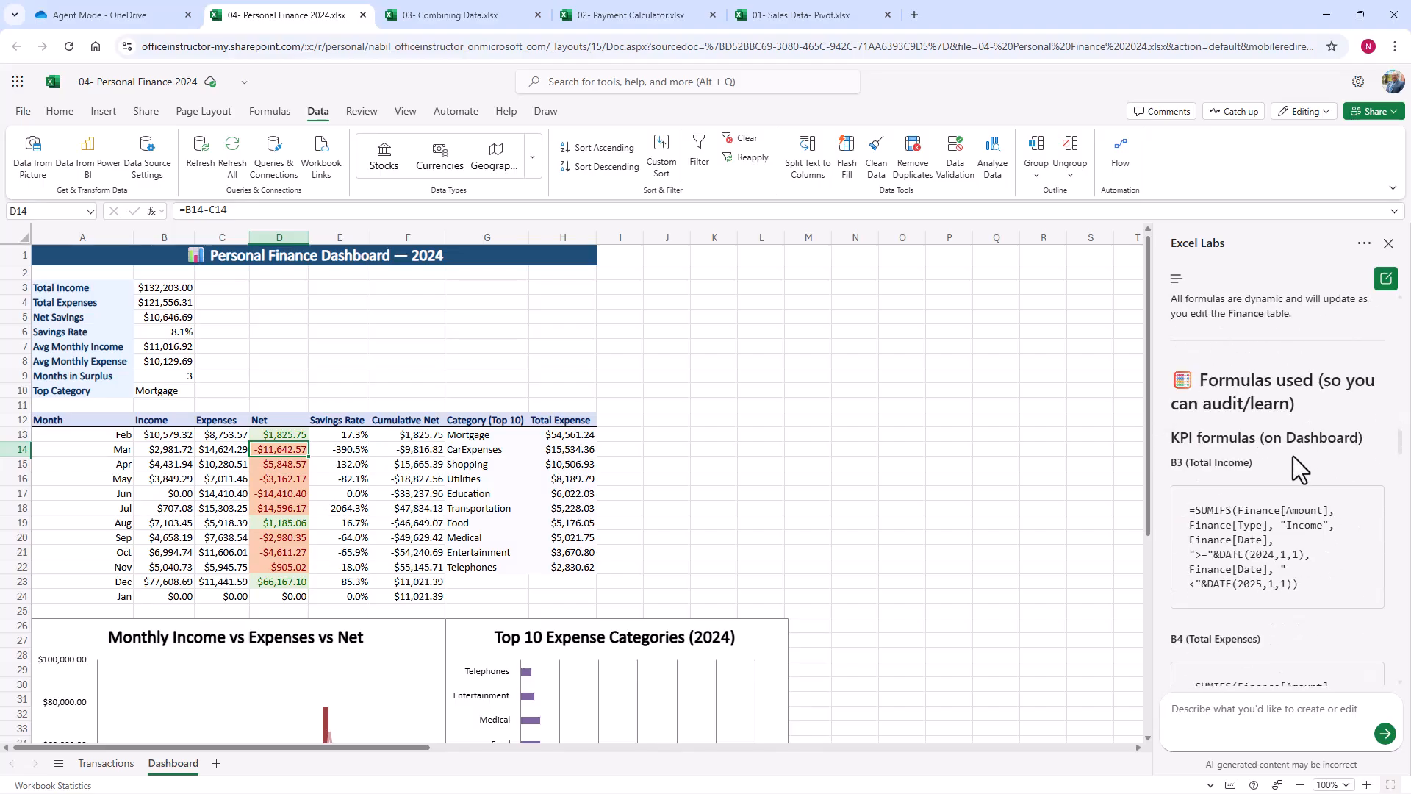
scroll(1289, 545, "down", 3)
scroll(1291, 537, "up", 2)
scroll(1308, 531, "down", 3)
scroll(1295, 550, "down", 5)
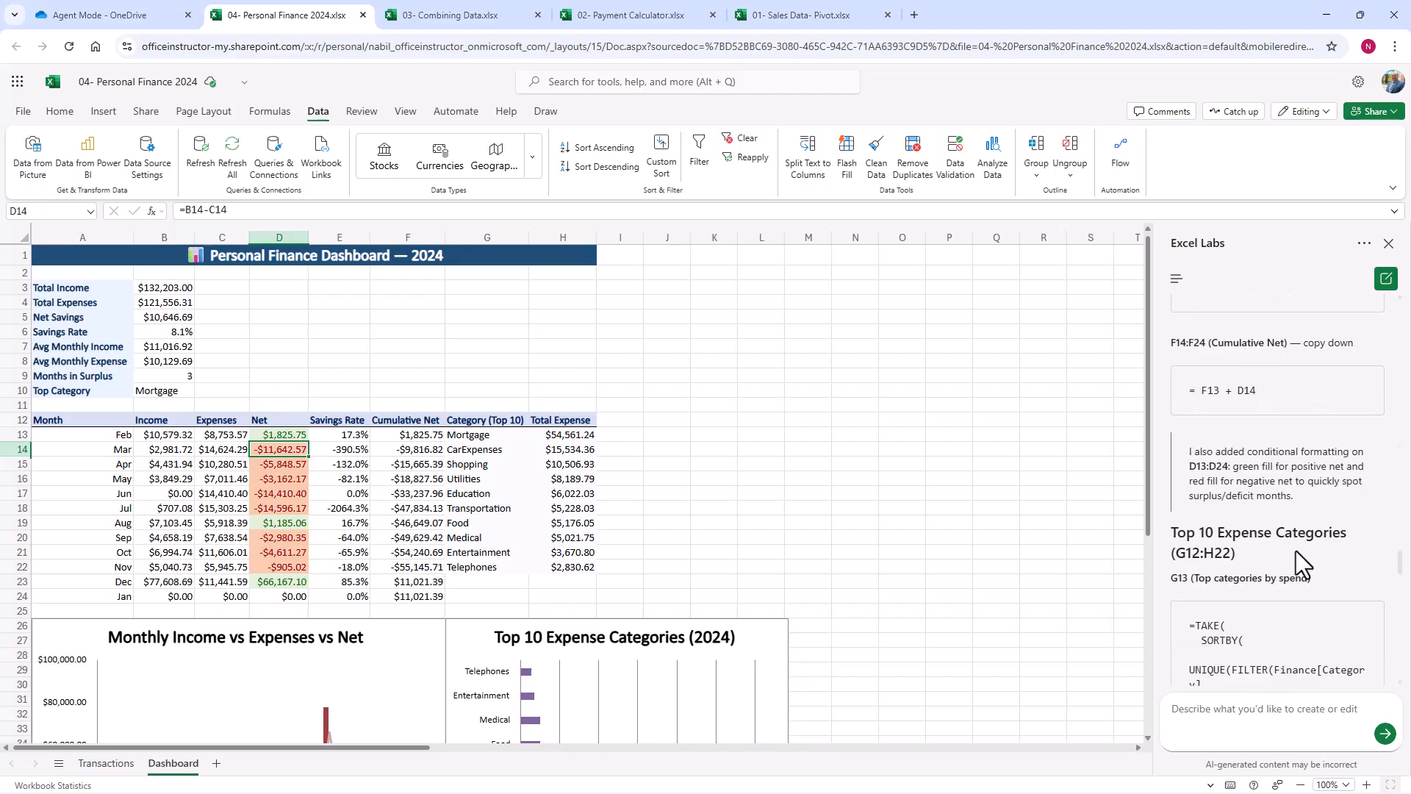
scroll(1295, 550, "down", 5)
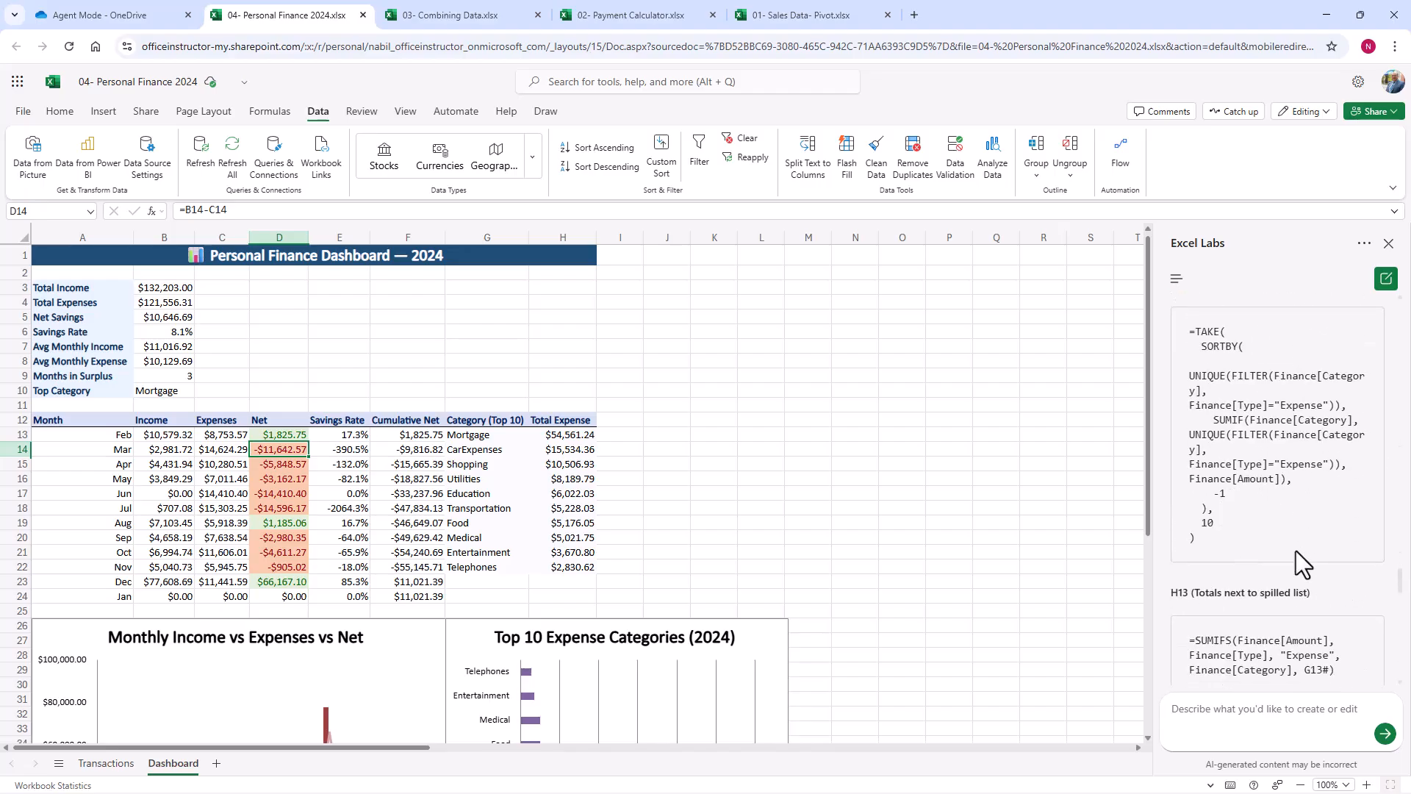
Step: Read the rest of the report on charts, formatting, completeness, fixes made along the way and optional enhancements
scroll(1279, 593, "down", 5)
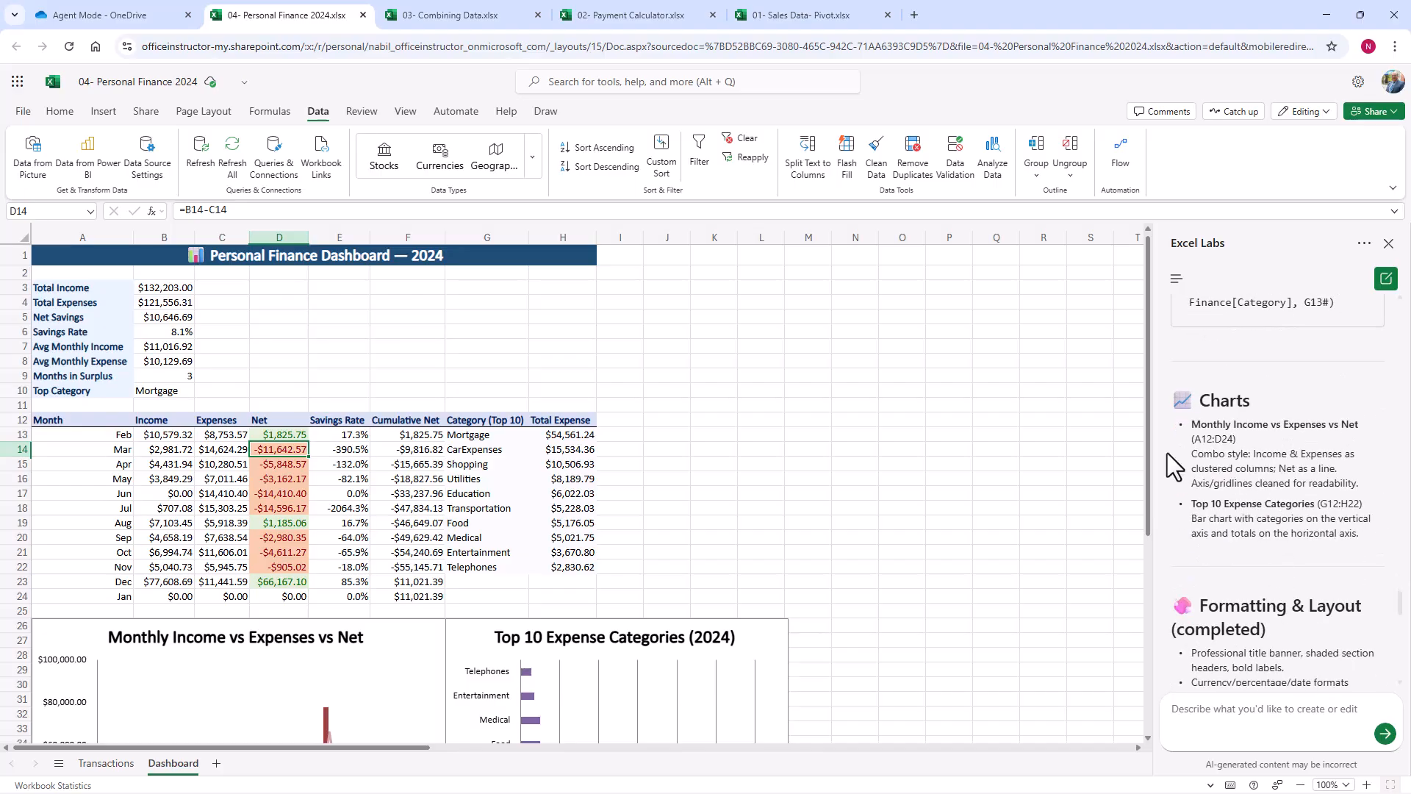
scroll(1366, 607, "down", 2)
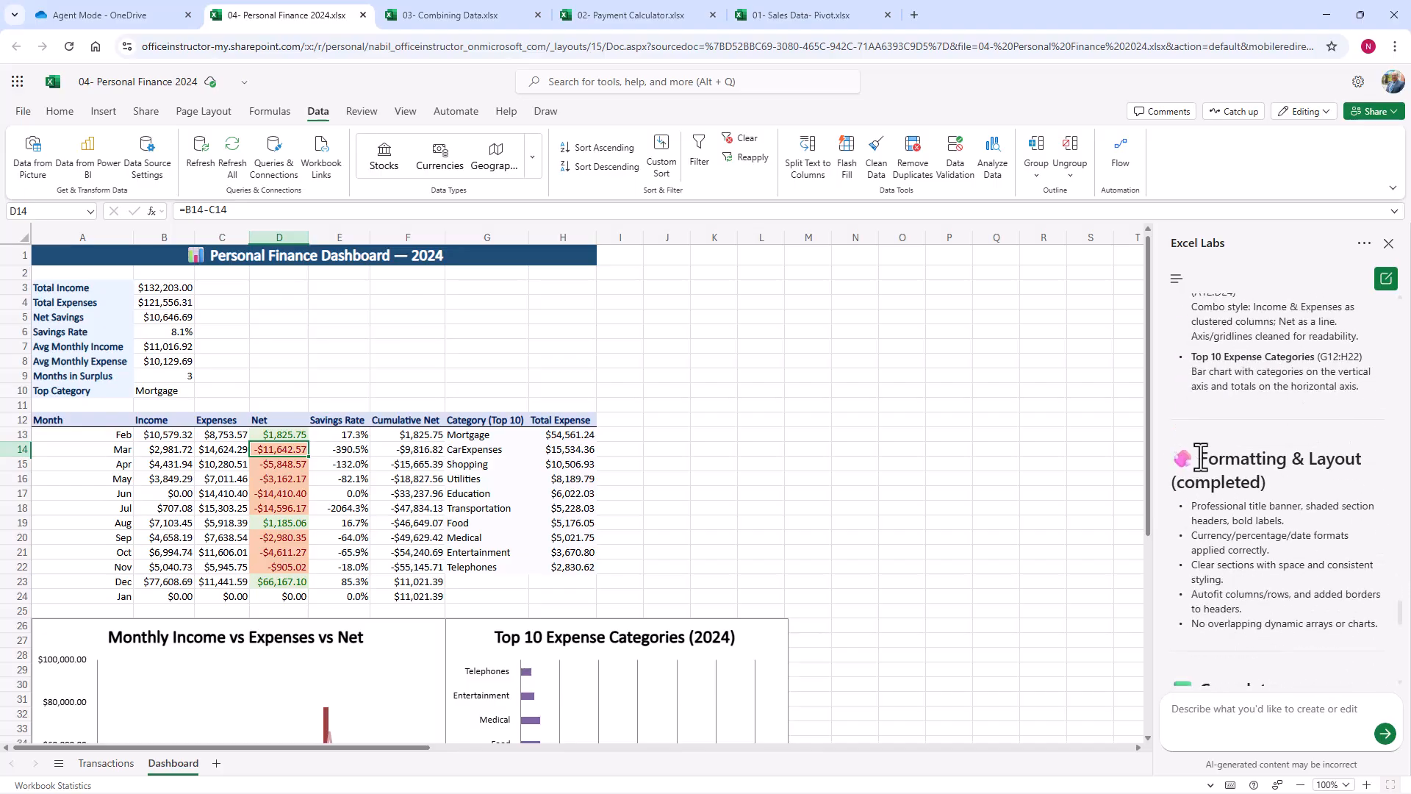
scroll(1332, 543, "down", 4)
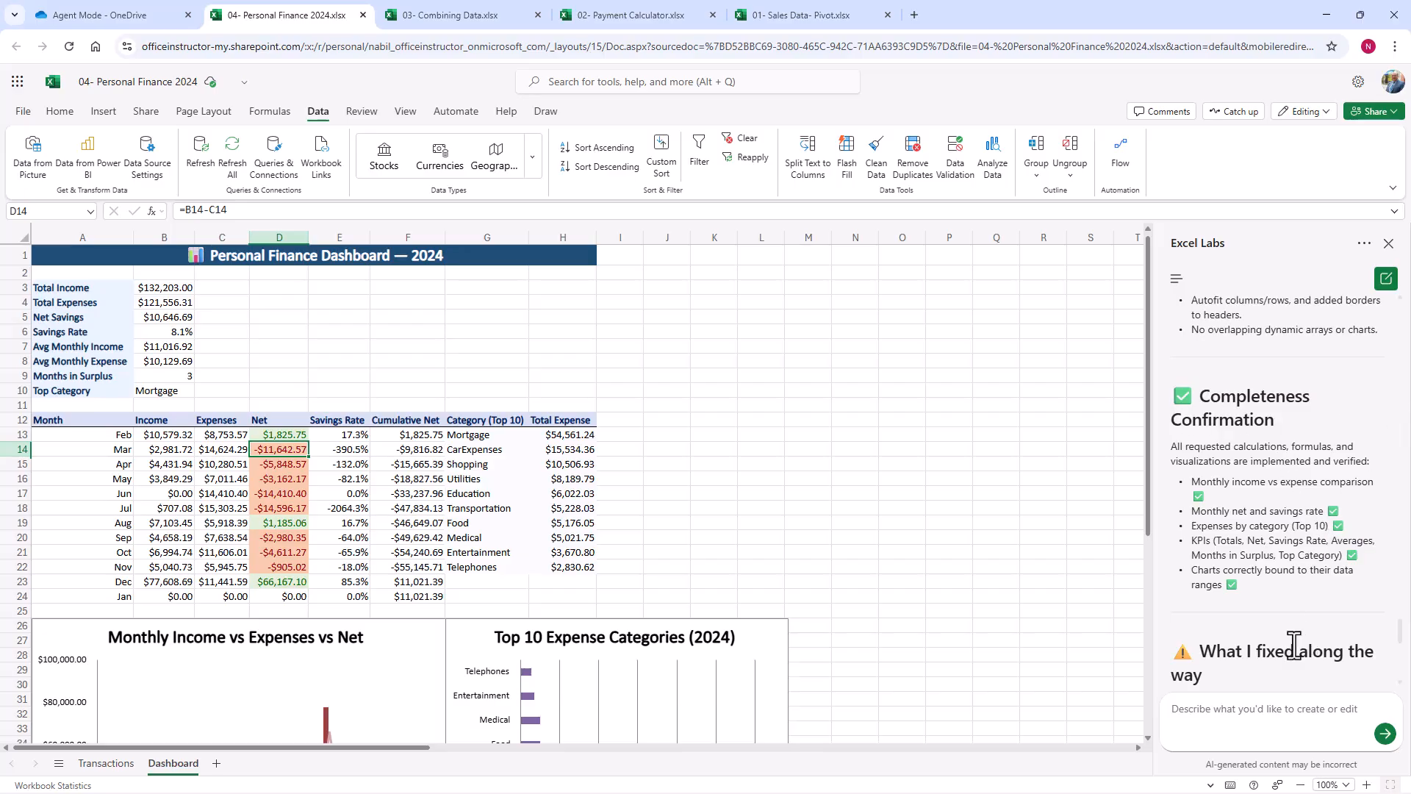
scroll(1250, 650, "down", 3)
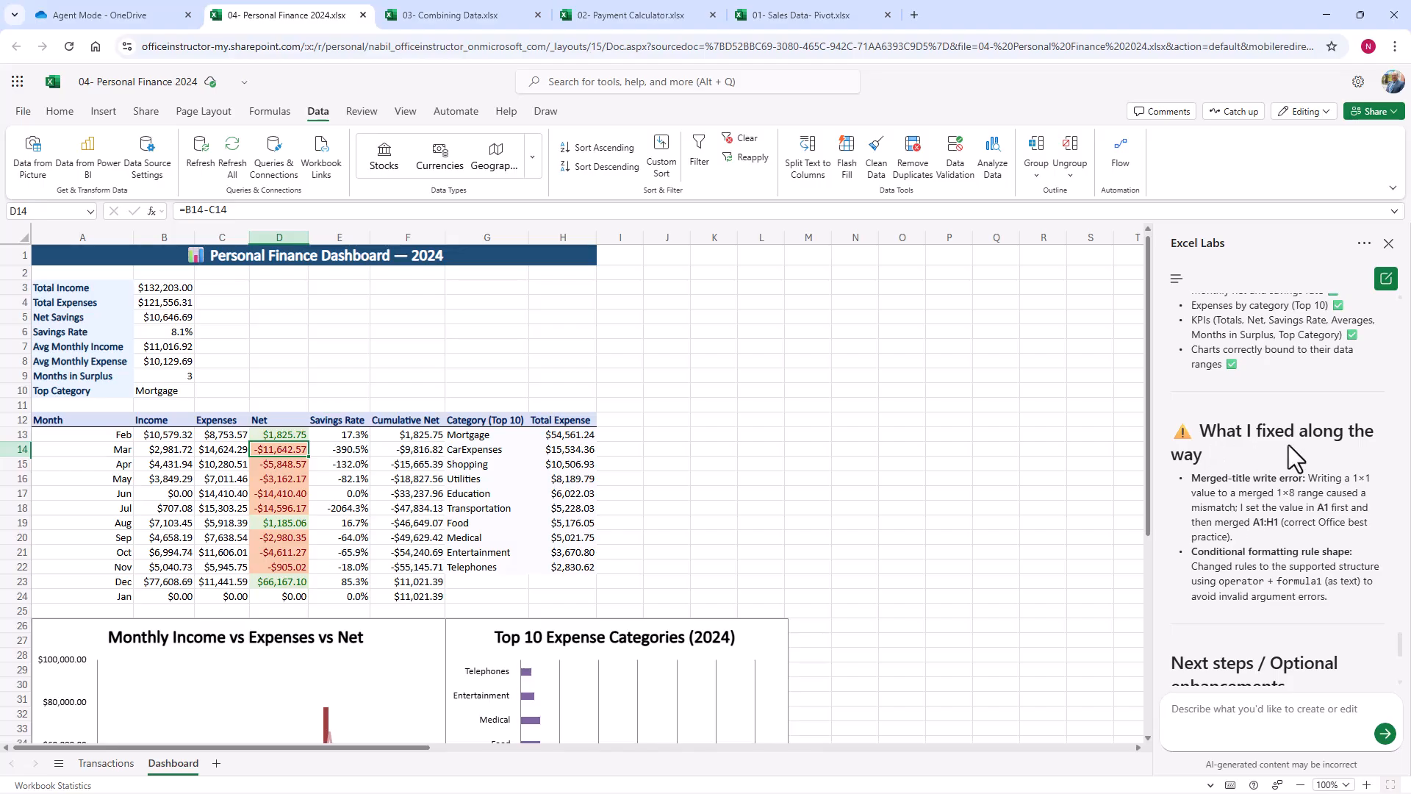
scroll(1344, 651, "down", 3)
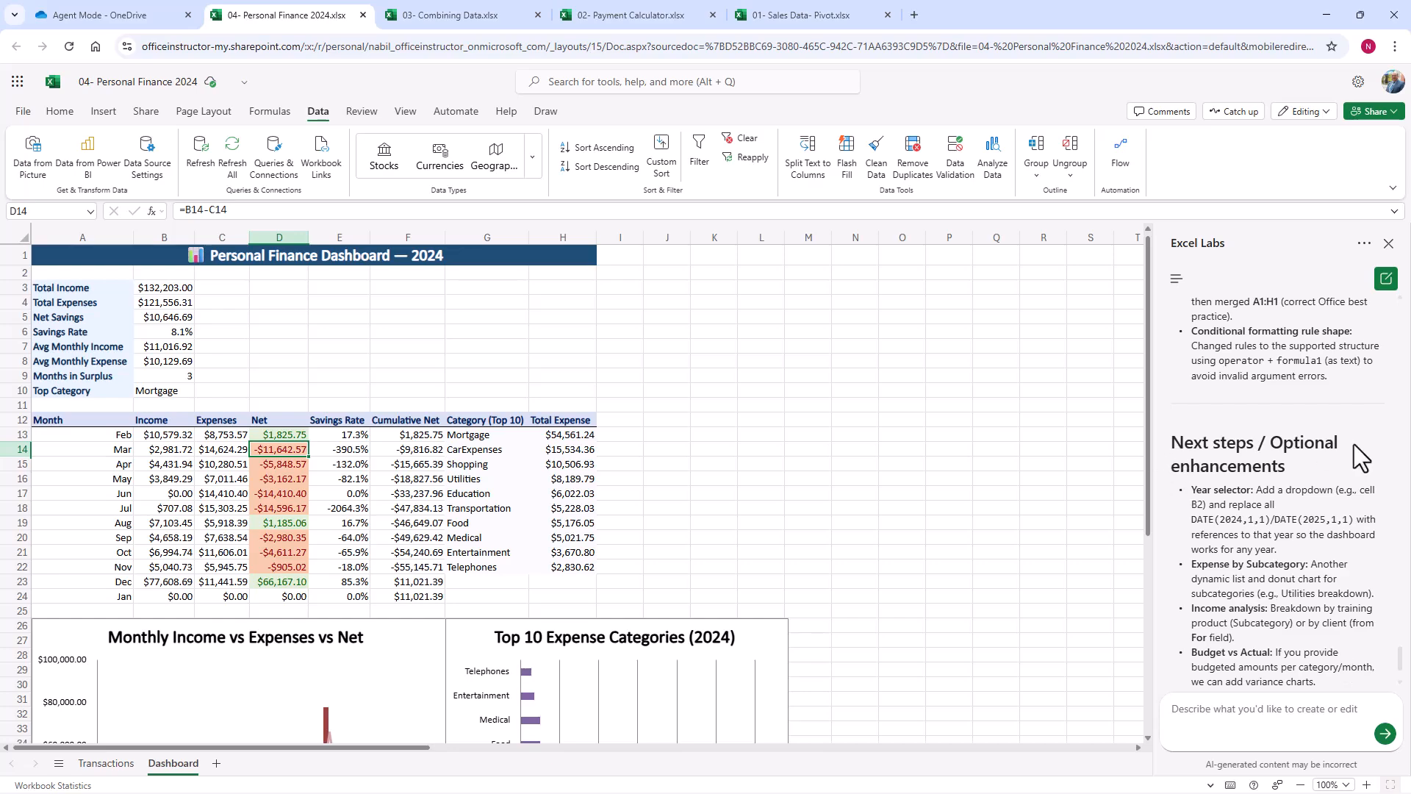
scroll(1313, 637, "down", 2)
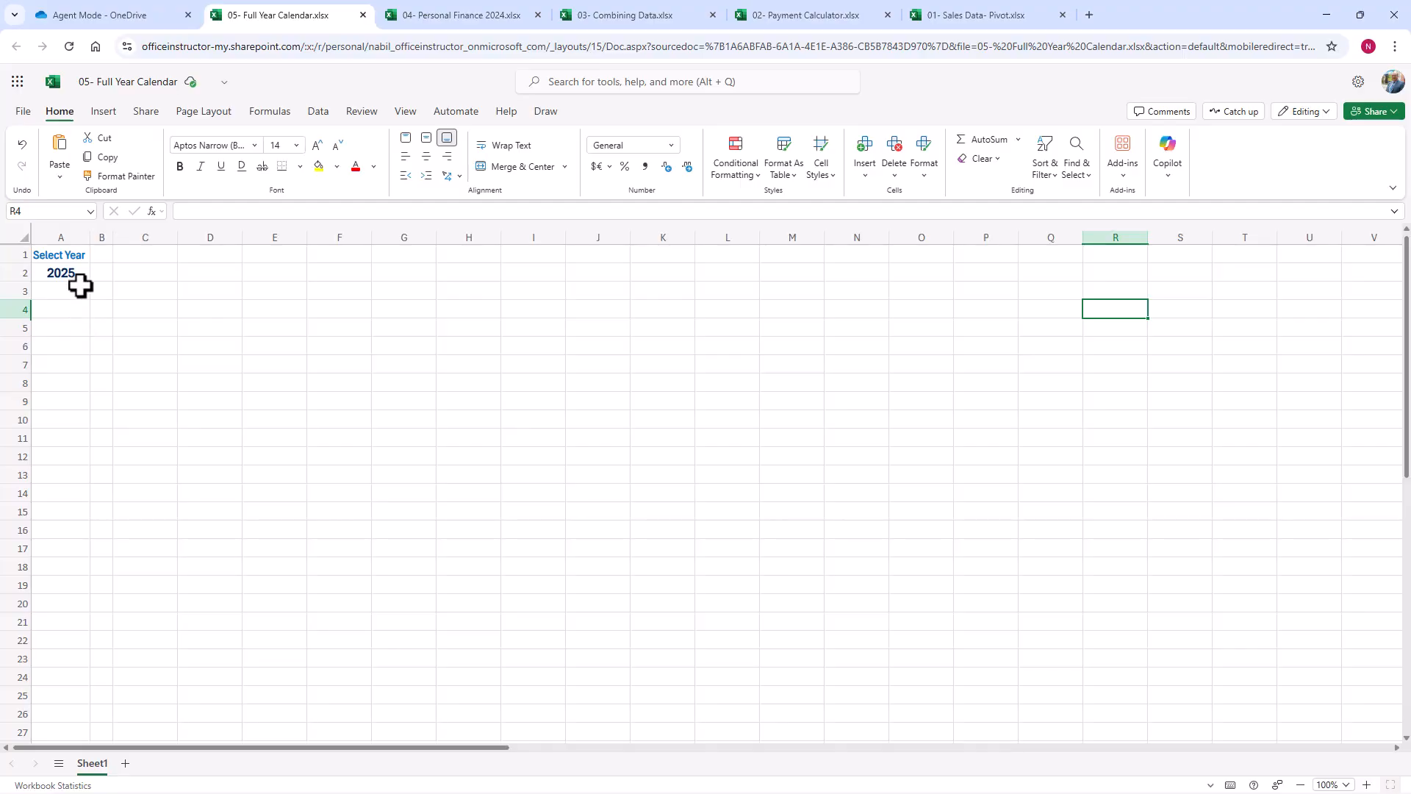
Step: In the 05- Full Year Calendar workbook, inspect the list of years offered in cell A2
left_click(57, 271)
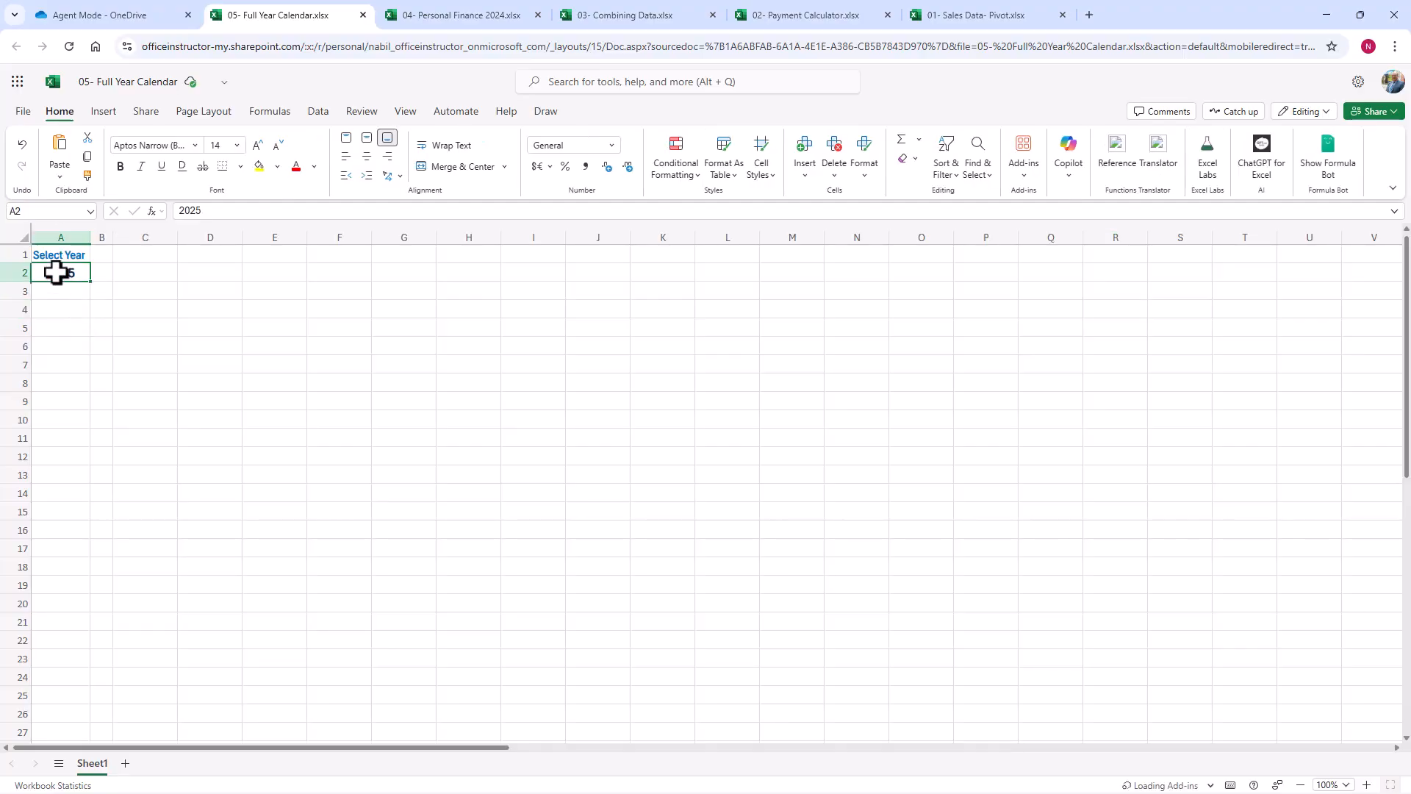
left_click(98, 271)
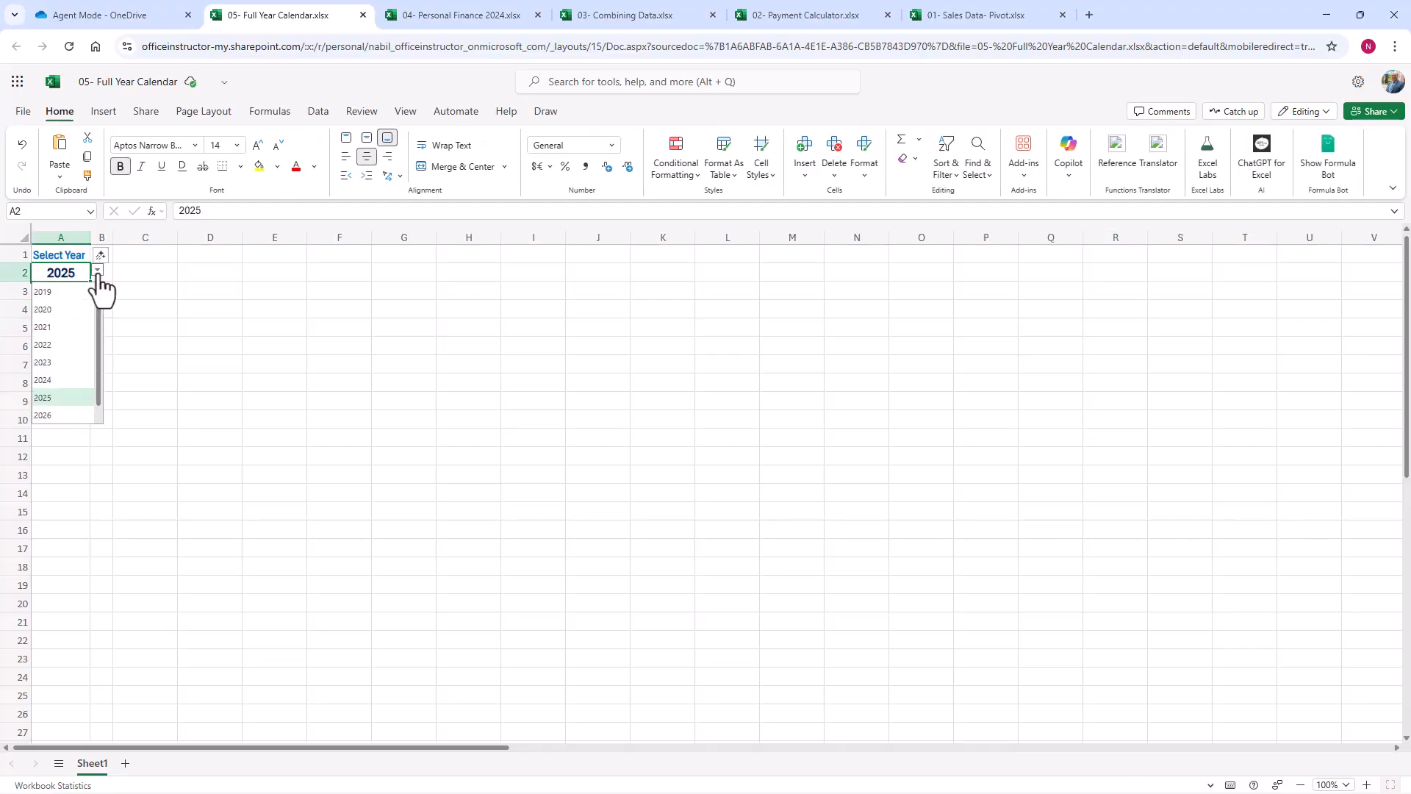
left_click(98, 272)
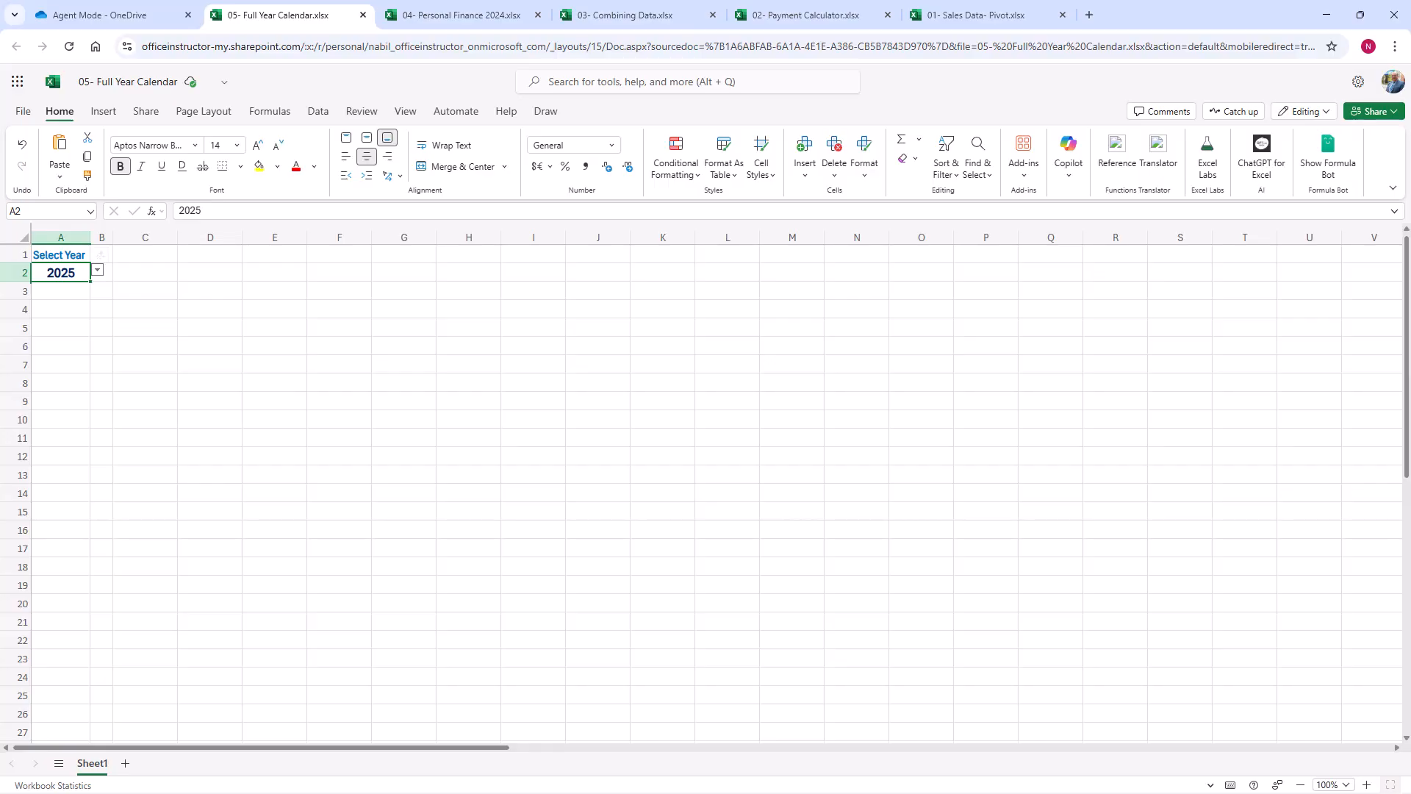
Step: Ask Agent mode for a dynamic A2-driven full-year calendar: month abbreviations in column C, weekday abbreviations in D1:J1, new row per month, weekends formatted differently
left_click(1211, 176)
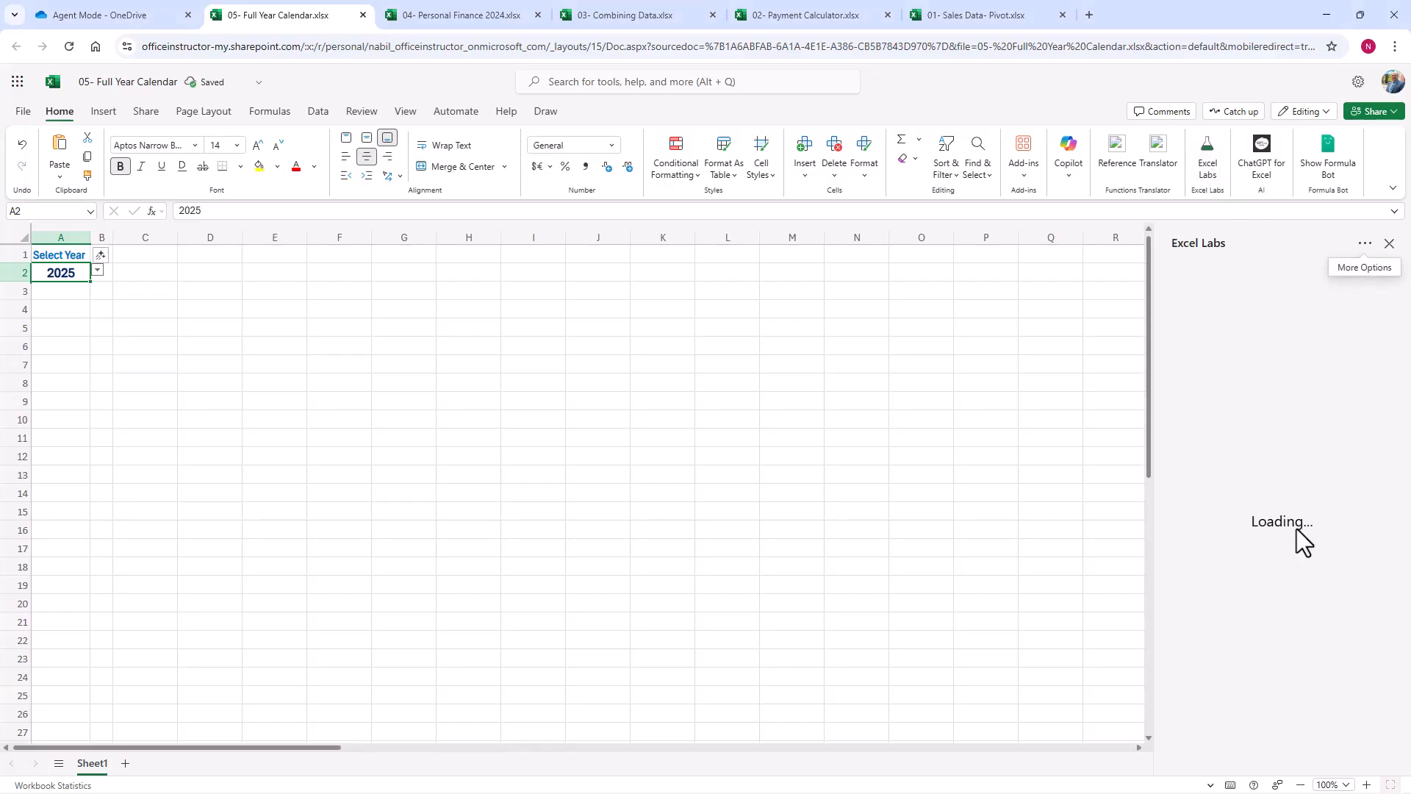
left_click(1253, 523)
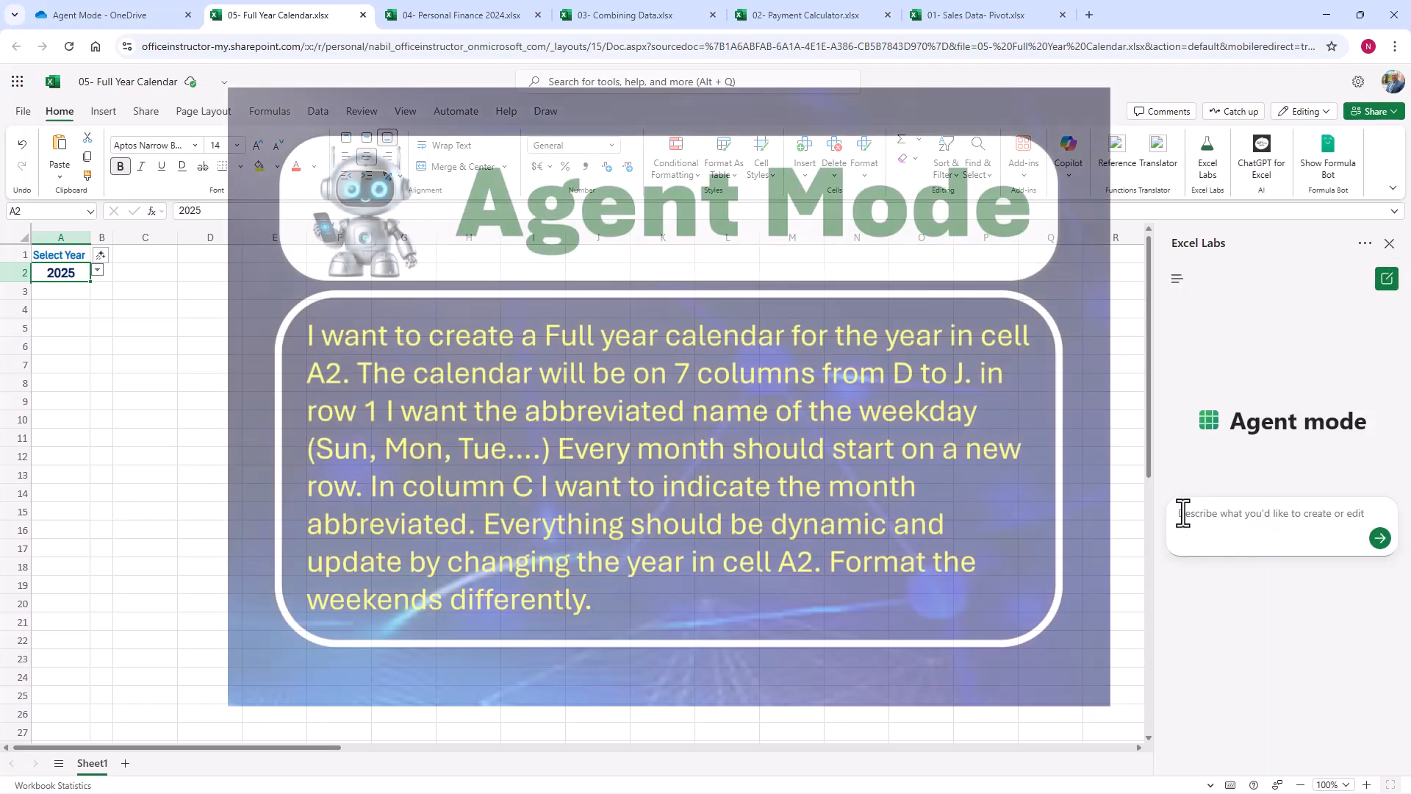
left_click(1182, 514)
type("I want to create a Full year calendar for the year in cell A2. The calendar will be on 7 columns from D to J. in row 1 I want the abbreviated name of the weekday (Sun, Mon, Tue....) Every month should start on a new row. In column C I want to indicate the month abbreviated. Everything should be dynamic and update by changing the year in cell A2. Format the weekends differently.")
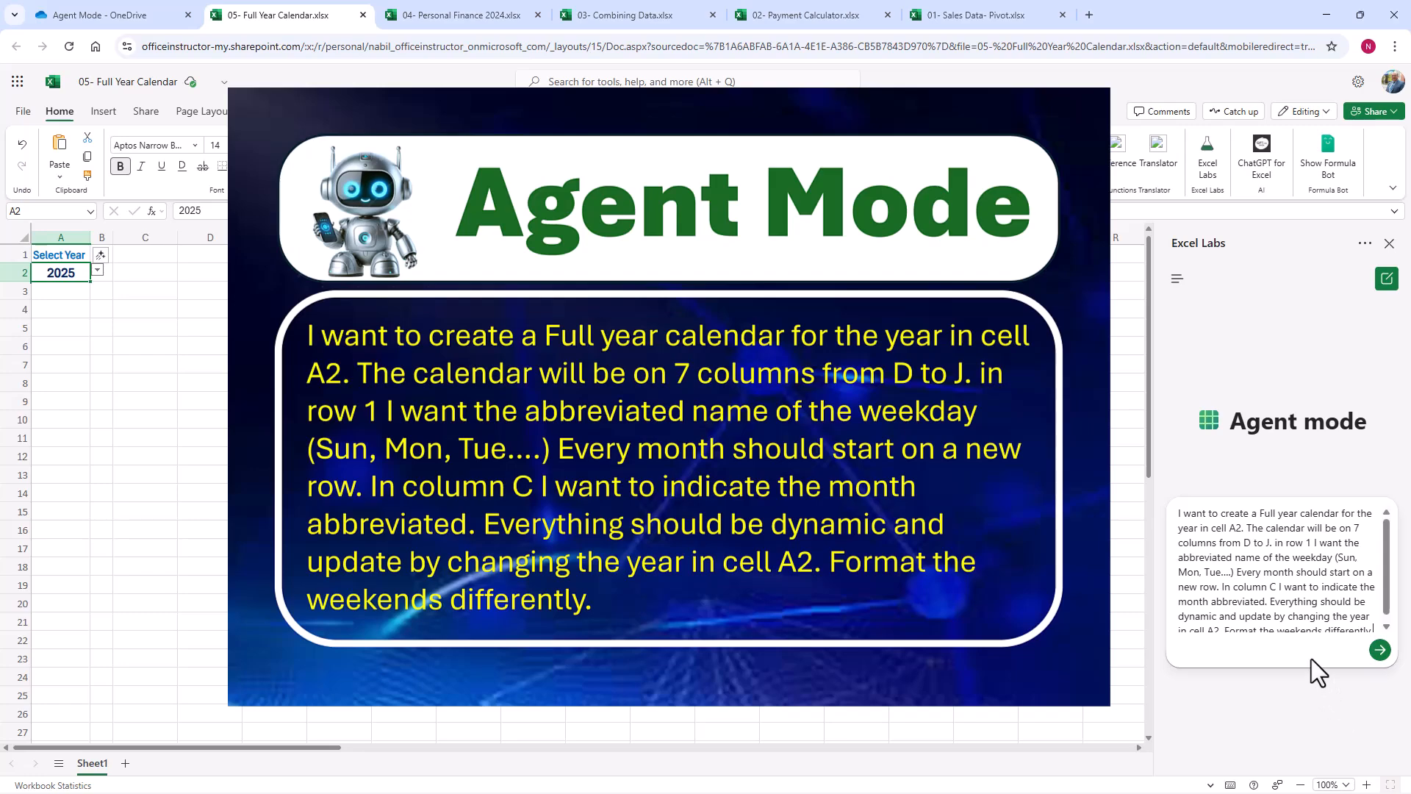
scroll(1309, 628, "down", 1)
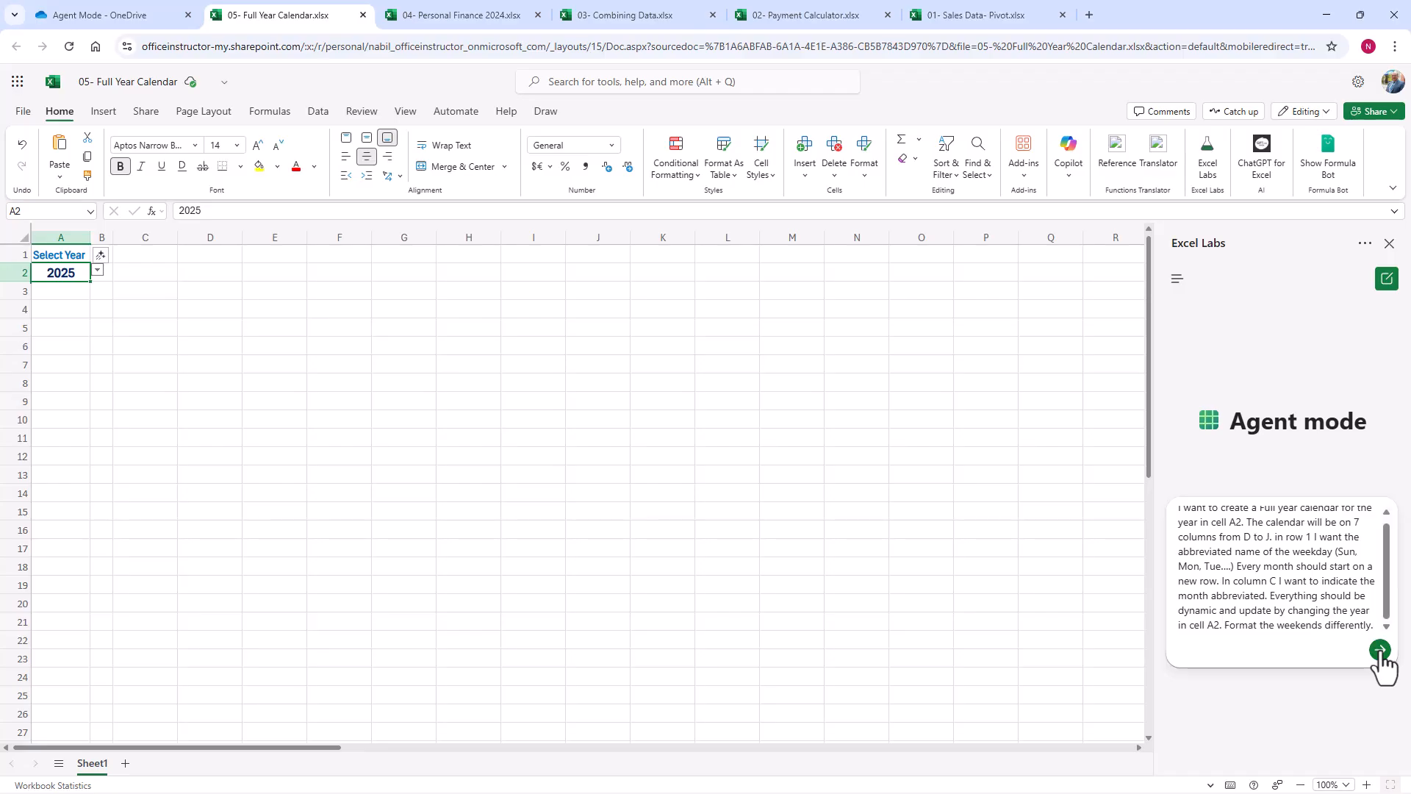
left_click(1380, 650)
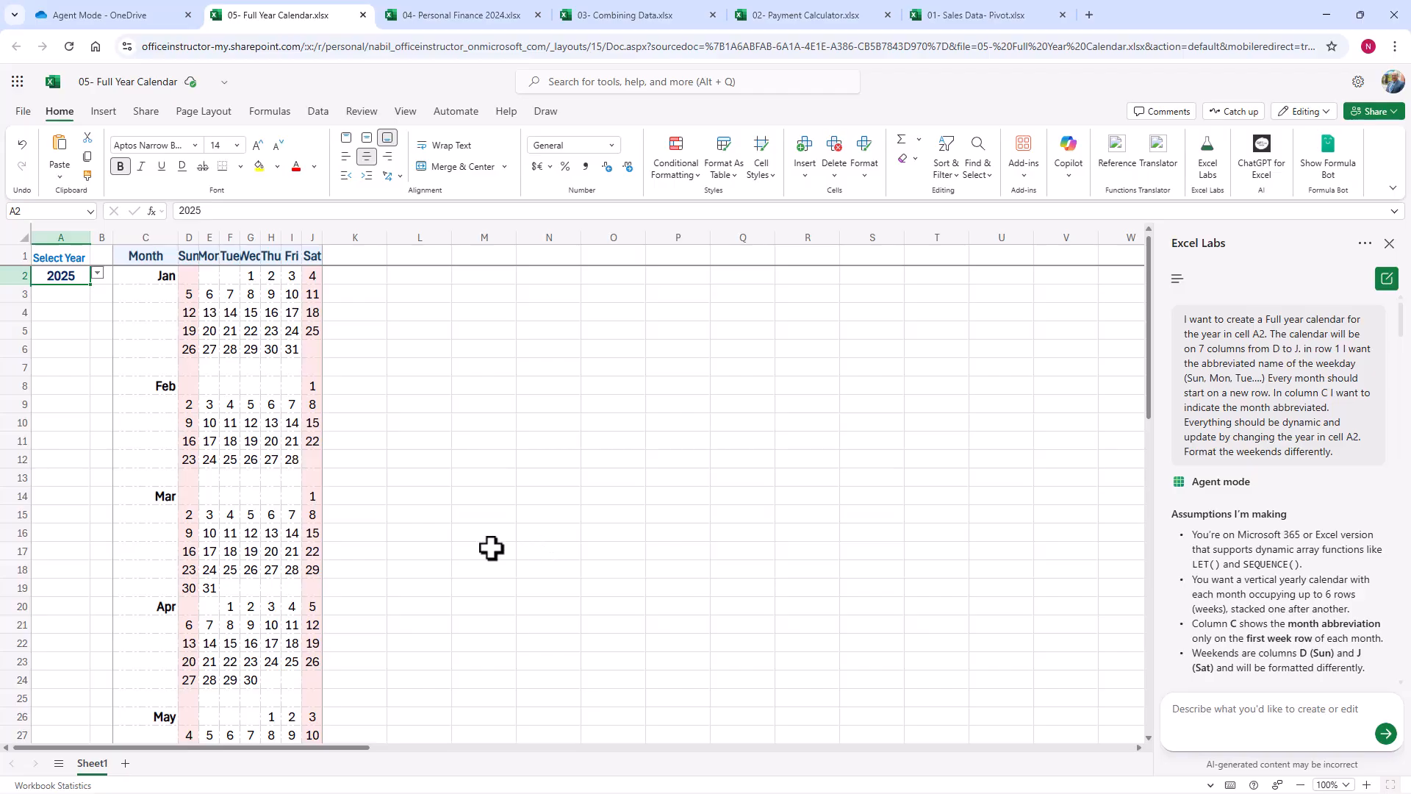
Step: Change the calendar's selected year in cell A2 to 2024
left_click(97, 274)
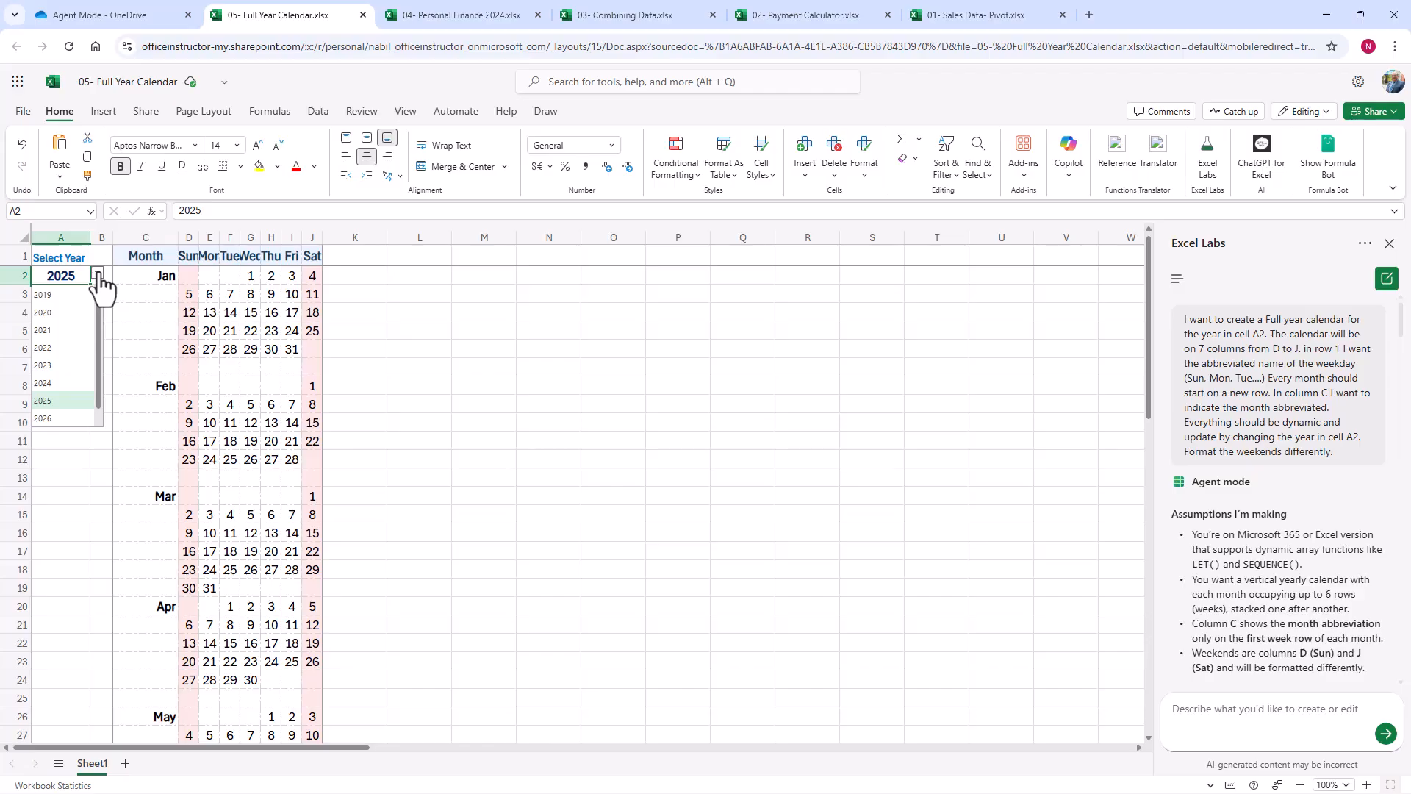
left_click(41, 383)
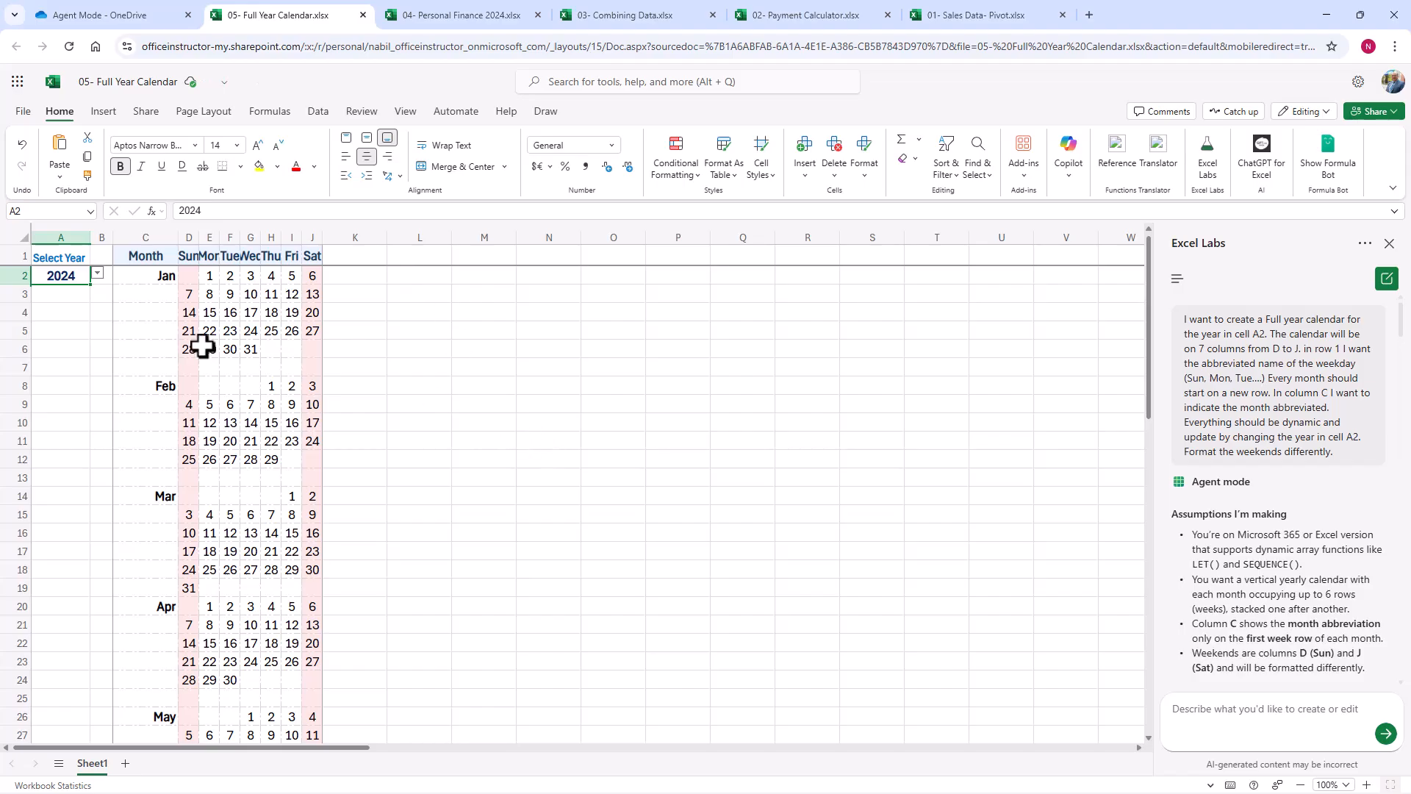
Step: Inspect the calendar's weekday headers in row 1, the date formula in D2 and the month formula in C2
left_click(190, 257)
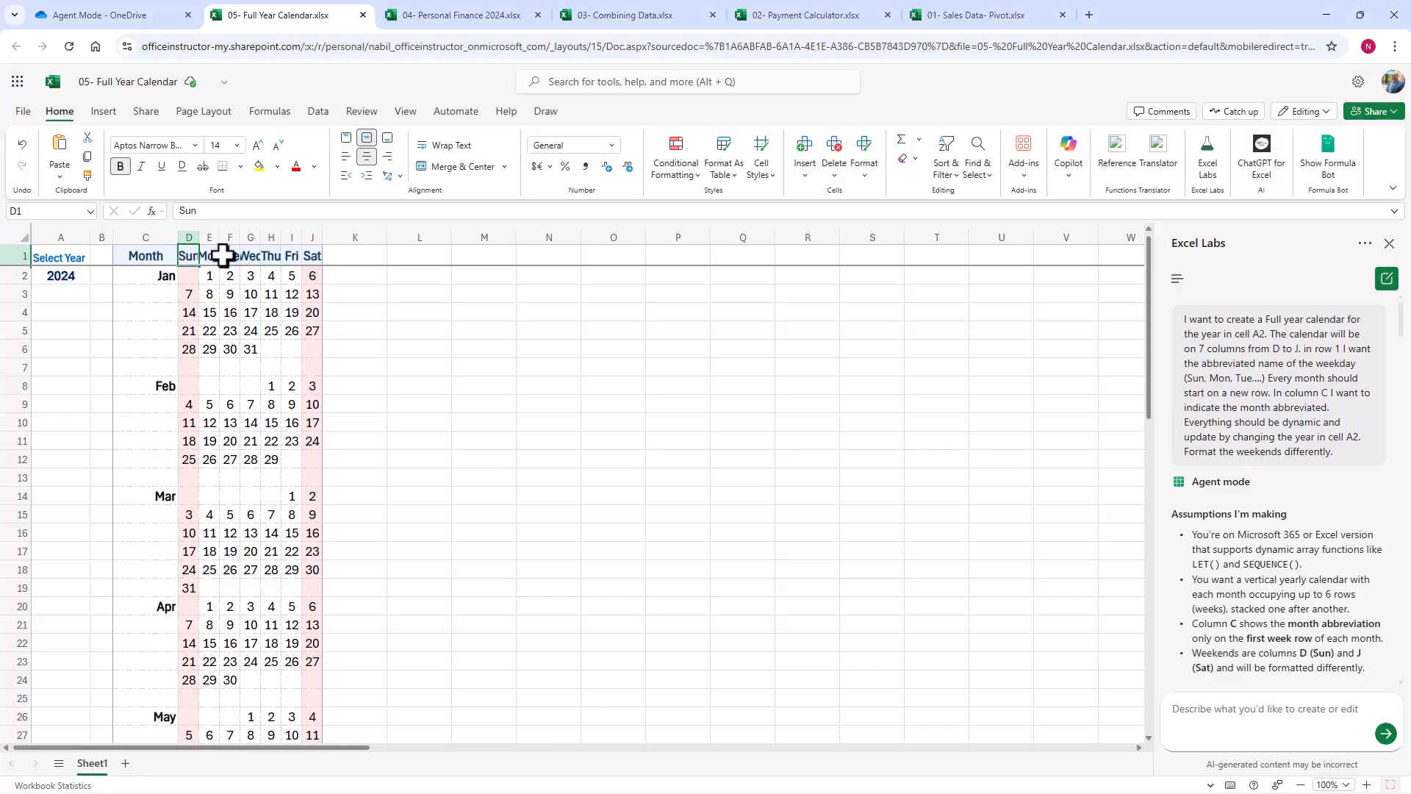
left_click(221, 255)
left_click(230, 255)
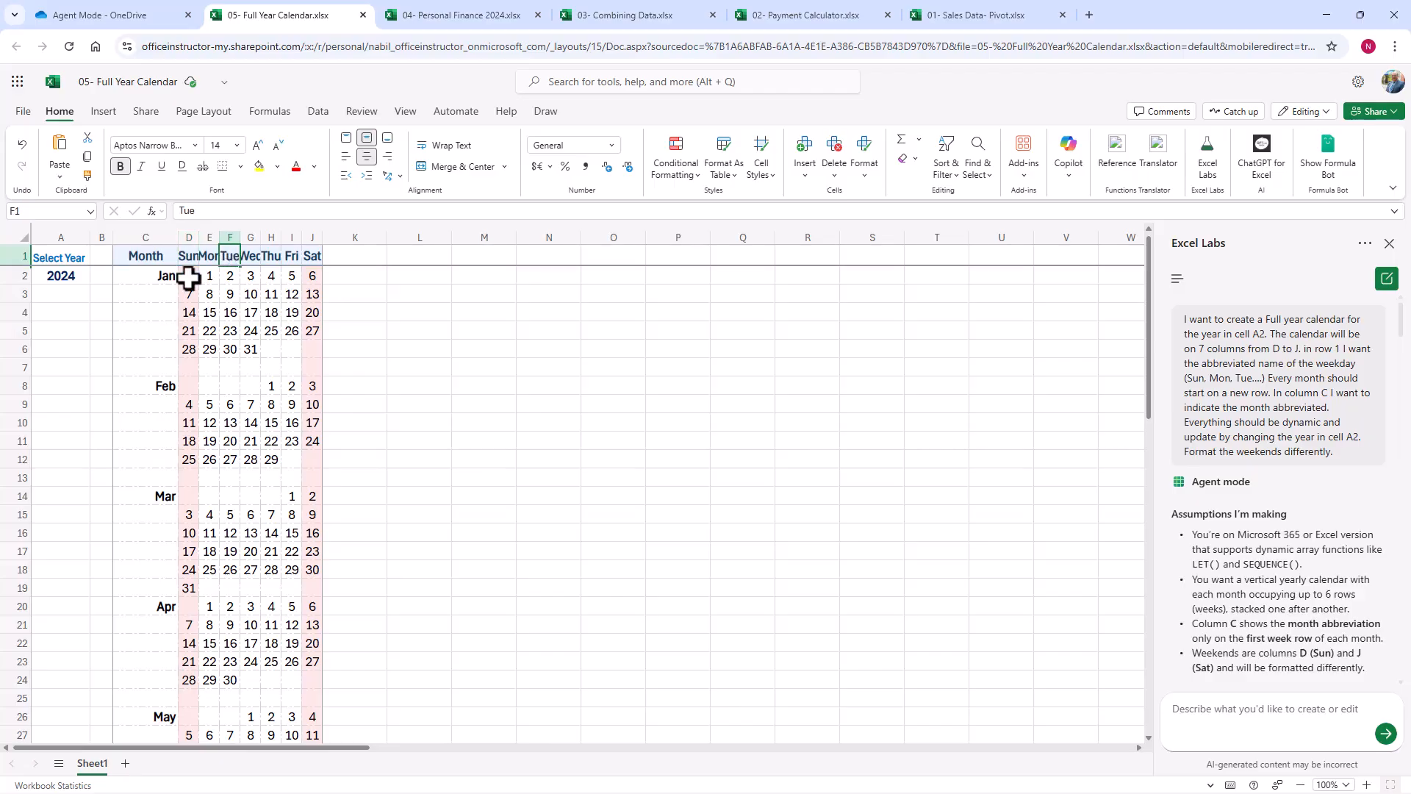
left_click(189, 277)
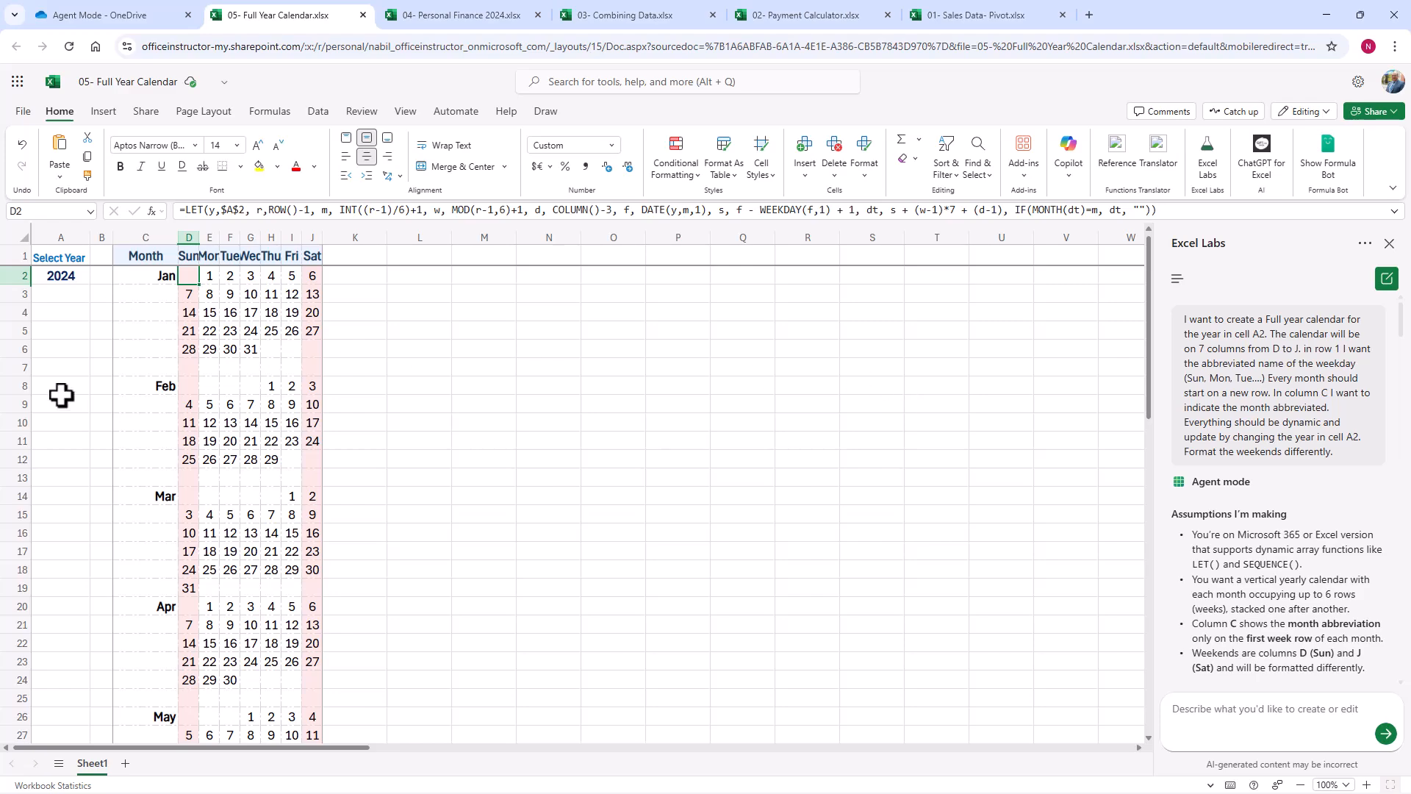
left_click(148, 274)
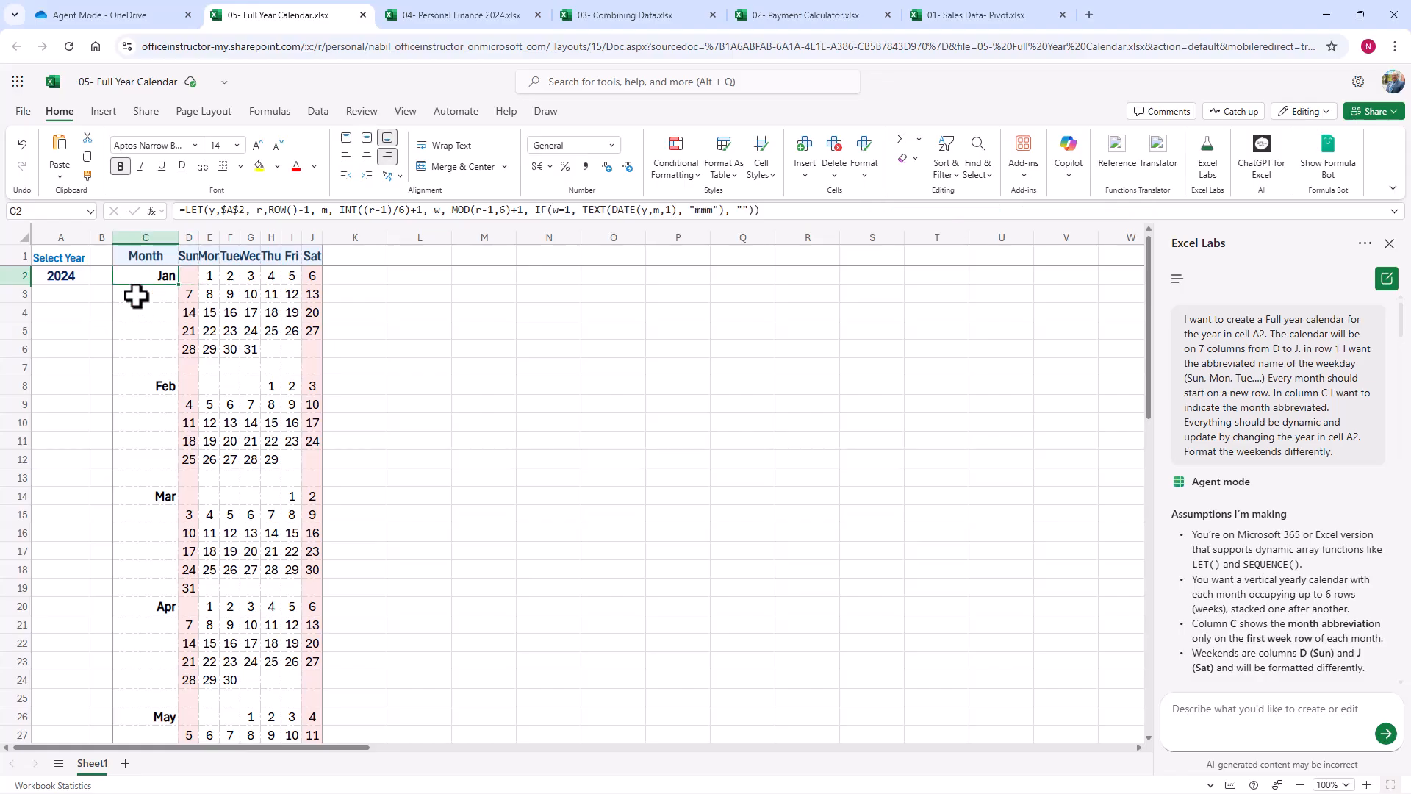